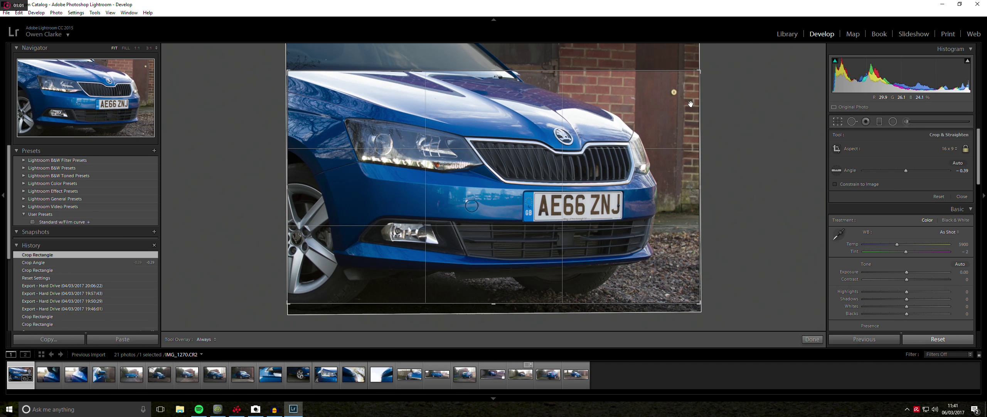
Tighten the 16 x 9 crop around the car's front end, adjust its rotation slightly and apply it.
{"action": "left_click_drag", "start_coordinate": [699, 72], "coordinate": [678, 86]}
{"action": "key", "text": "Return"}
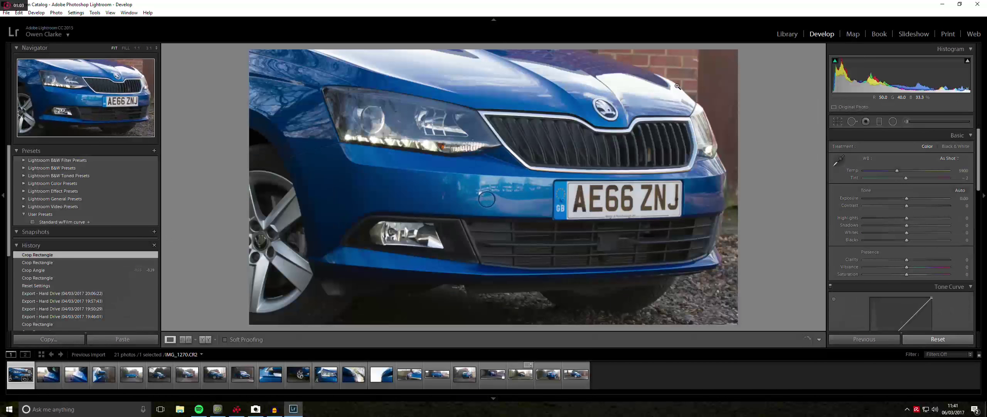
{"action": "left_click", "coordinate": [837, 122]}
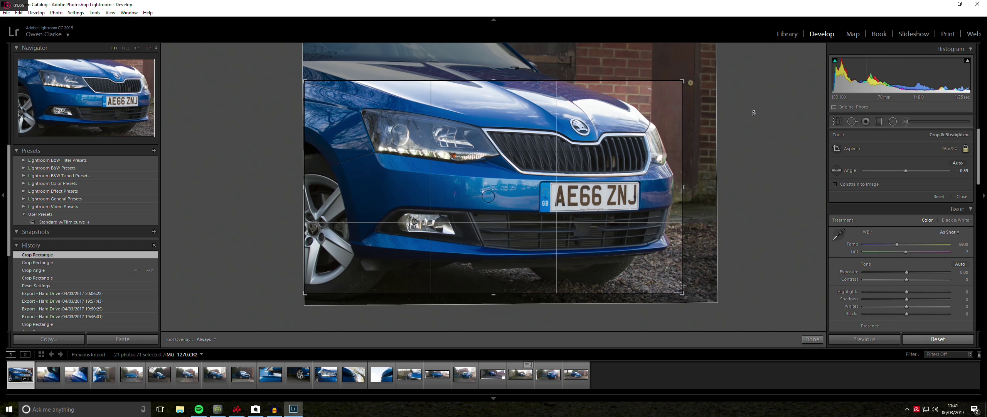
{"action": "left_click_drag", "start_coordinate": [700, 80], "coordinate": [690, 74]}
{"action": "key", "text": "Return"}
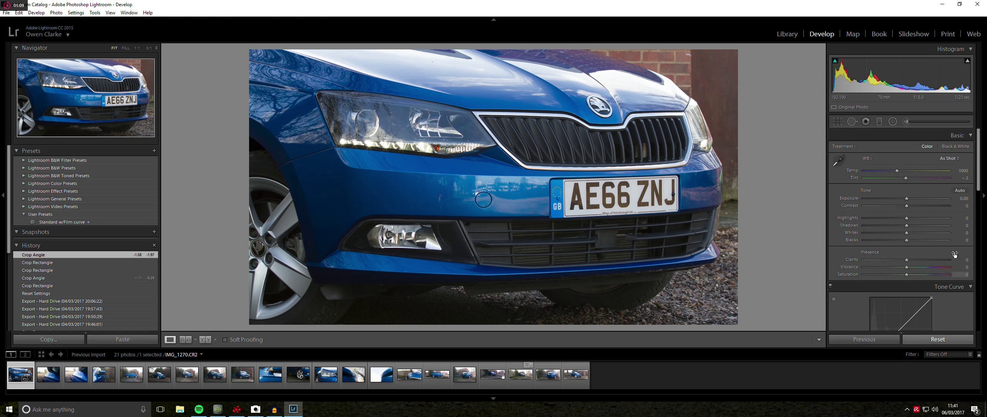
Set Contrast to +66, Highlights −34, Shadows +35, Whites +35, Blacks −36, Clarity +69, Vibrance +46 and Saturation +26.
{"action": "left_click_drag", "start_coordinate": [896, 204], "coordinate": [920, 231]}
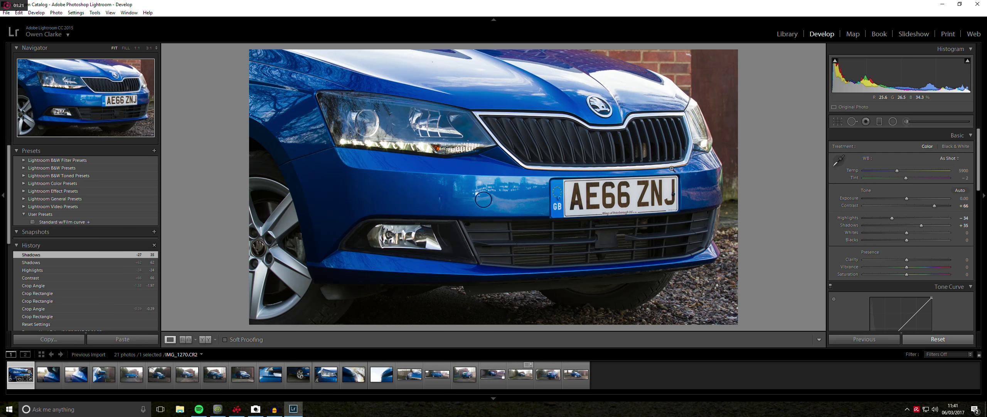
{"action": "mouse_move", "coordinate": [905, 233]}
{"action": "left_mouse_down"}
{"action": "mouse_move", "coordinate": [917, 240]}
{"action": "mouse_move", "coordinate": [891, 239]}
{"action": "left_mouse_up"}
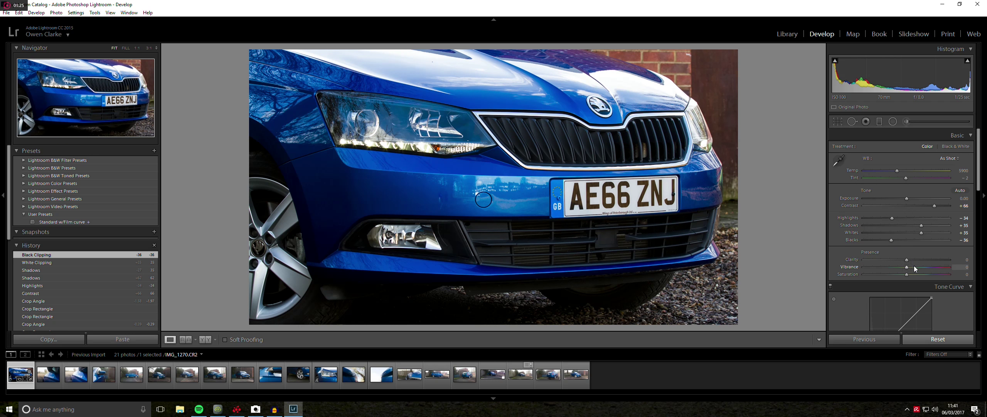
{"action": "left_click_drag", "start_coordinate": [907, 267], "coordinate": [936, 262]}
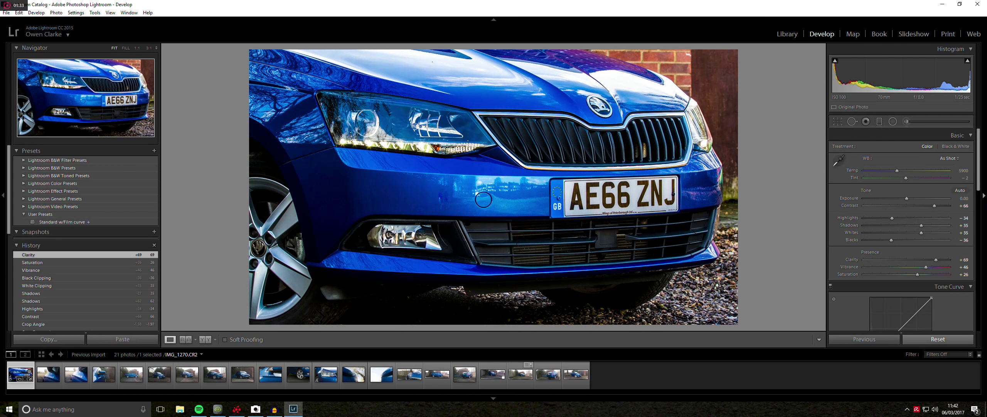
Sharpen the car front photo with an Amount of 90 and Masking of 72.
{"action": "scroll", "coordinate": [978, 192], "scroll_direction": "down", "scroll_amount": 1}
{"action": "scroll", "coordinate": [964, 243], "scroll_direction": "down", "scroll_amount": 10}
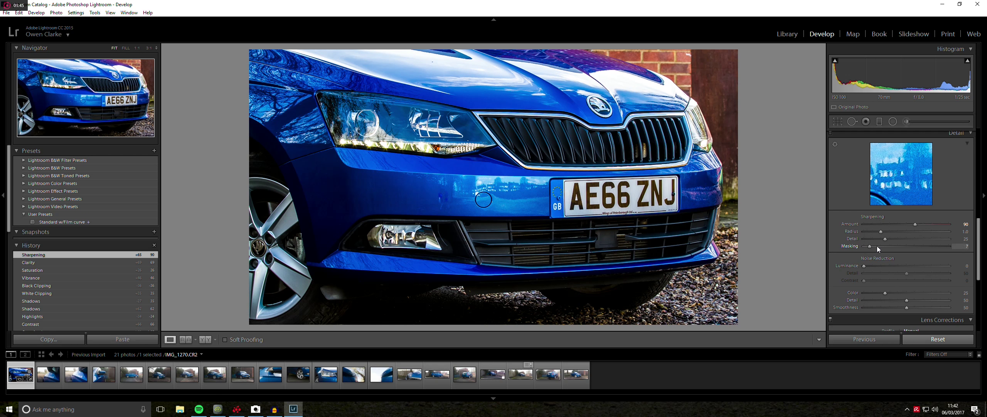
{"action": "left_click_drag", "start_coordinate": [920, 249], "coordinate": [927, 247]}
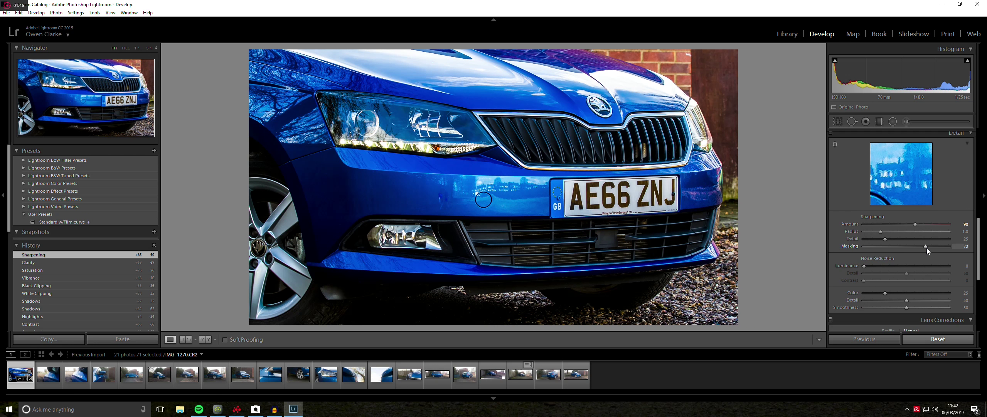
Crop IMG_1328 to a 16 x 9 aspect ratio, tightened and repositioned around the ŠKODA lettering and lower mirror.
{"action": "left_click", "coordinate": [45, 376]}
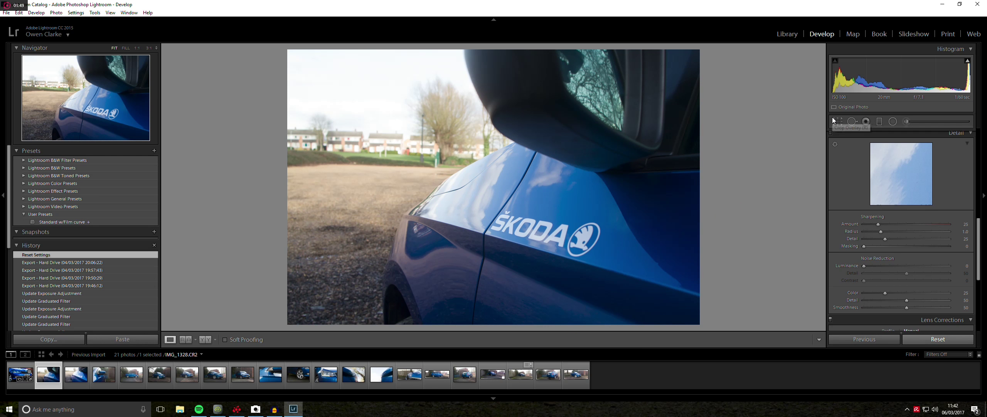
{"action": "left_click", "coordinate": [835, 121]}
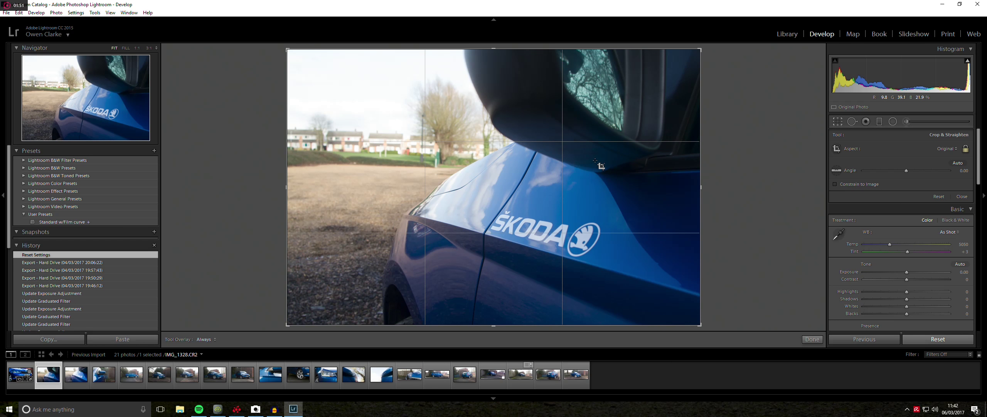
{"action": "left_click", "coordinate": [940, 150]}
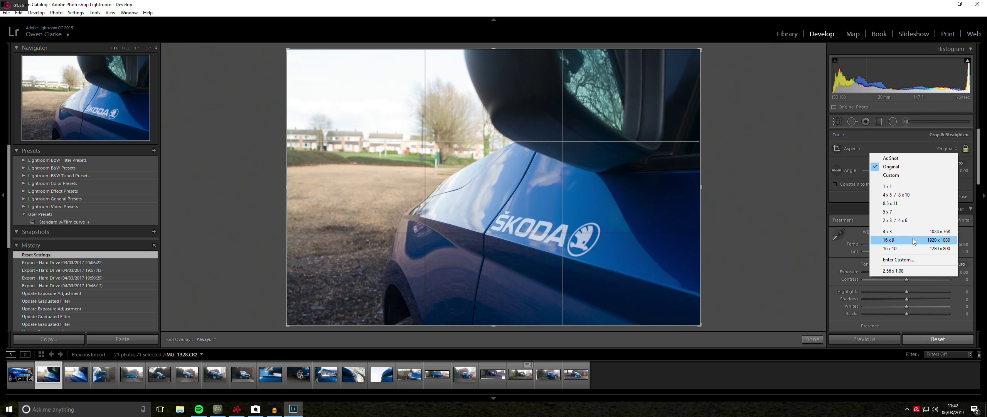
{"action": "left_click", "coordinate": [891, 240]}
{"action": "left_click_drag", "start_coordinate": [700, 71], "coordinate": [665, 87]}
{"action": "left_click_drag", "start_coordinate": [560, 180], "coordinate": [585, 154]}
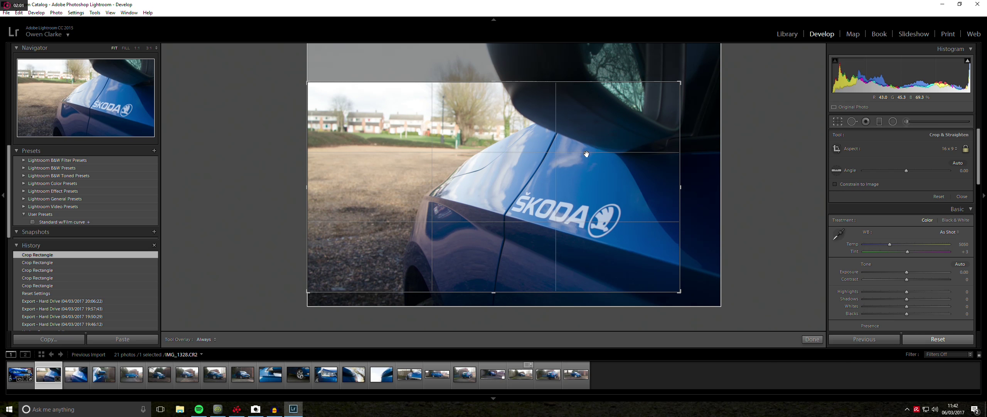
{"action": "key", "text": "Return"}
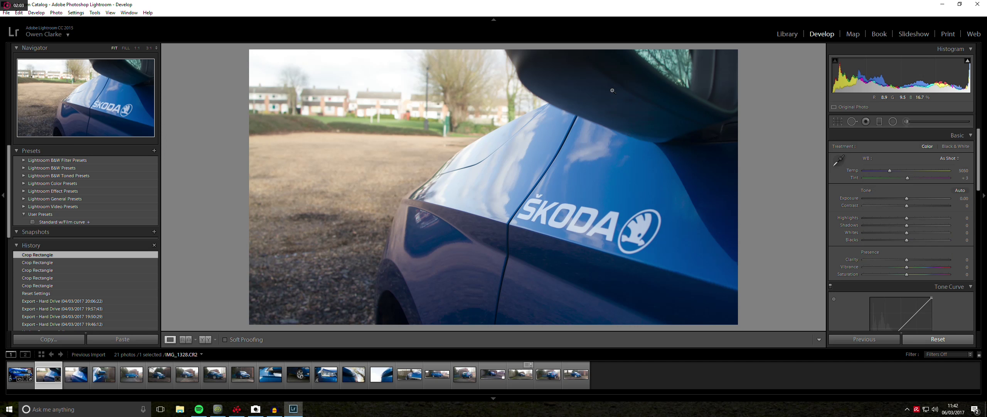
Set IMG_1328's Contrast to +39, Highlights −76, Shadows +39, Whites +46, Blacks −57, Clarity +51 and Vibrance +36.
{"action": "left_click_drag", "start_coordinate": [912, 208], "coordinate": [931, 216]}
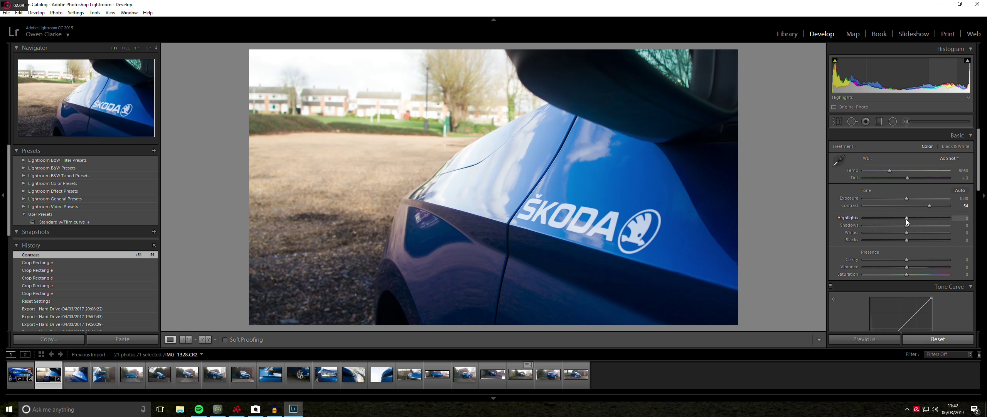
{"action": "left_click_drag", "start_coordinate": [908, 219], "coordinate": [923, 268]}
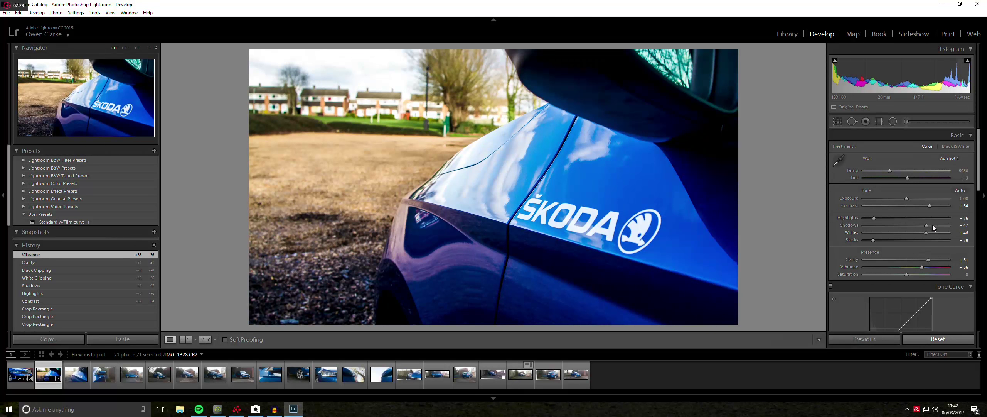
{"action": "left_click_drag", "start_coordinate": [930, 207], "coordinate": [883, 240]}
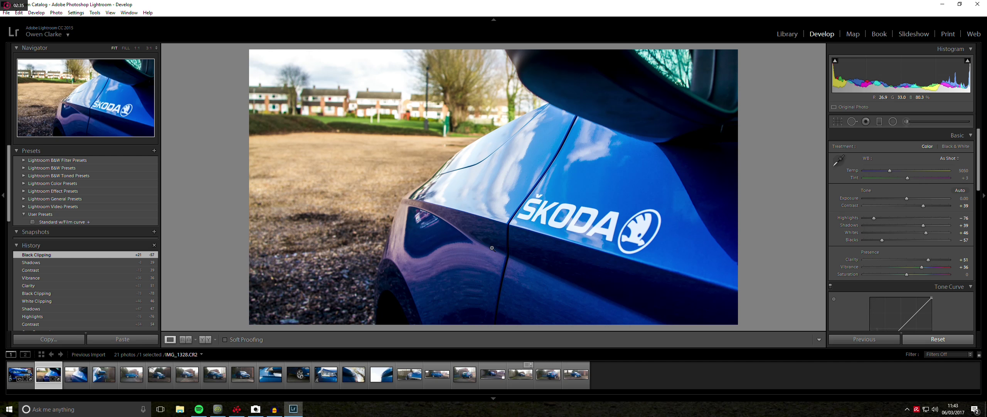
In IMG_1332, set Contrast to +50, Highlights −32, Shadows +53, Whites +35, Blacks −45 and Clarity +45.
{"action": "key", "text": "Right"}
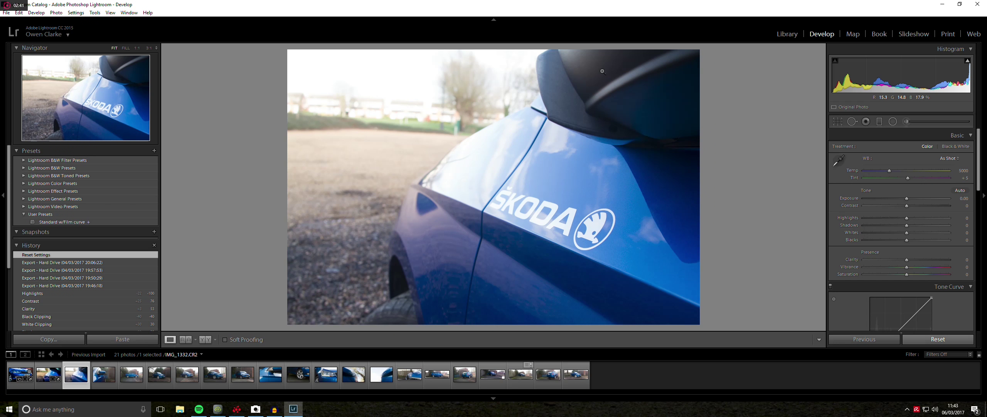
{"action": "left_click", "coordinate": [928, 206]}
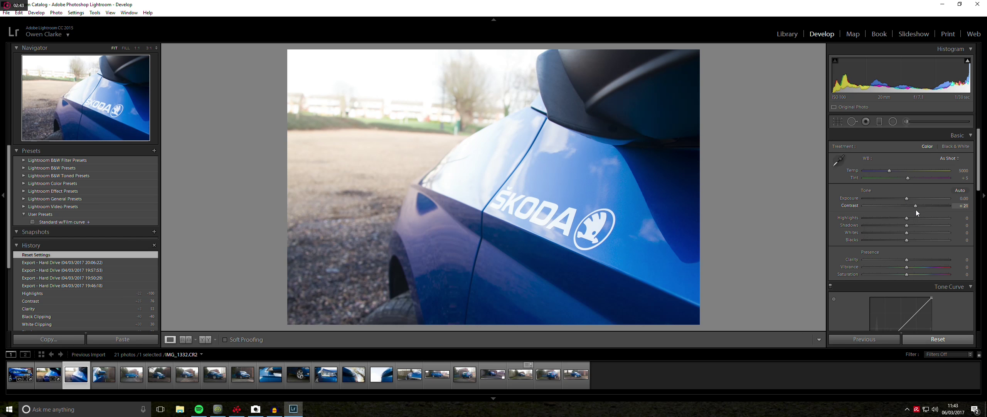
{"action": "left_click_drag", "start_coordinate": [911, 221], "coordinate": [925, 262]}
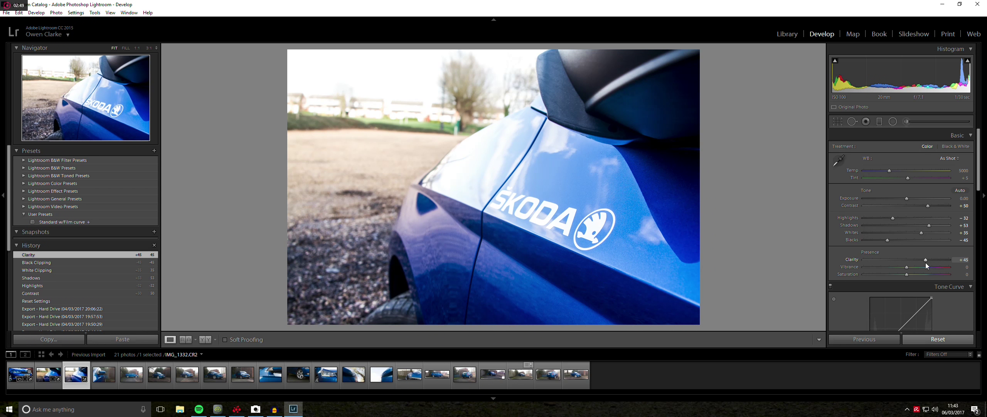
Set IMG_1332's Vibrance to +56 and Saturation to +23, raise Contrast to +67 and lower Exposure to −0.61.
{"action": "mouse_move", "coordinate": [907, 266]}
{"action": "left_mouse_down"}
{"action": "mouse_move", "coordinate": [931, 266]}
{"action": "mouse_move", "coordinate": [917, 276]}
{"action": "left_mouse_up"}
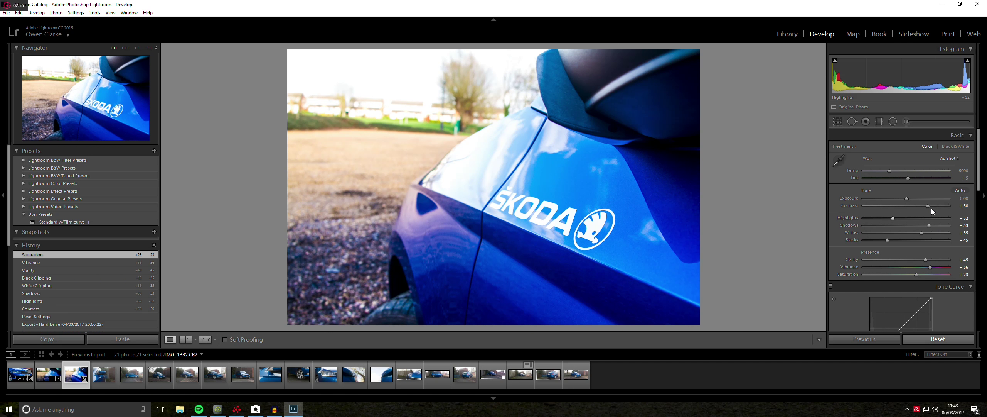
{"action": "left_click_drag", "start_coordinate": [932, 207], "coordinate": [935, 209]}
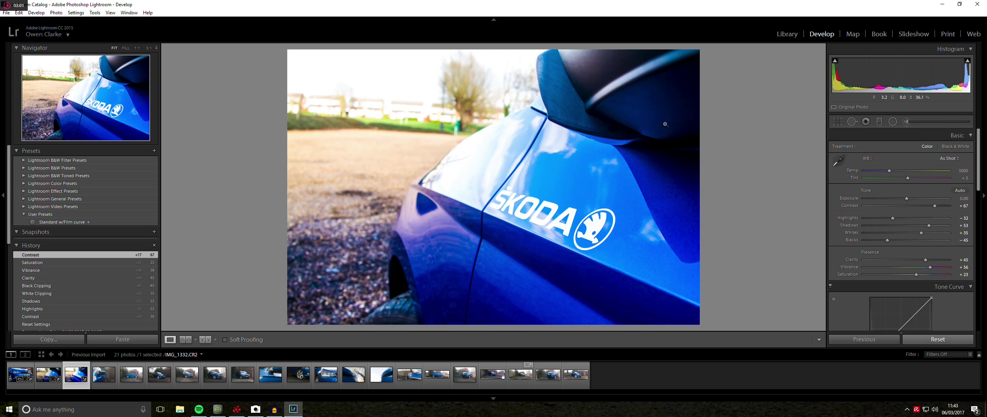
{"action": "left_click_drag", "start_coordinate": [909, 199], "coordinate": [902, 199]}
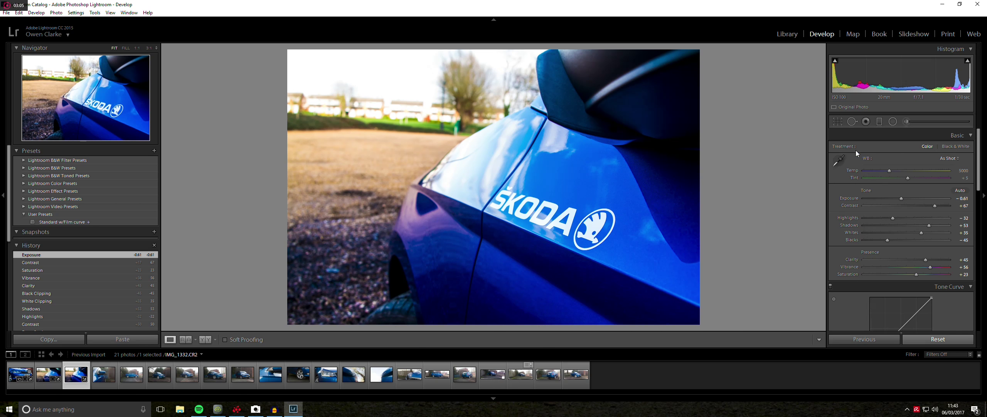
Crop IMG_1332 to 16 x 9, framing the lower part of the photo more tightly around the ŠKODA lettering.
{"action": "left_click", "coordinate": [837, 122]}
{"action": "left_click", "coordinate": [942, 149]}
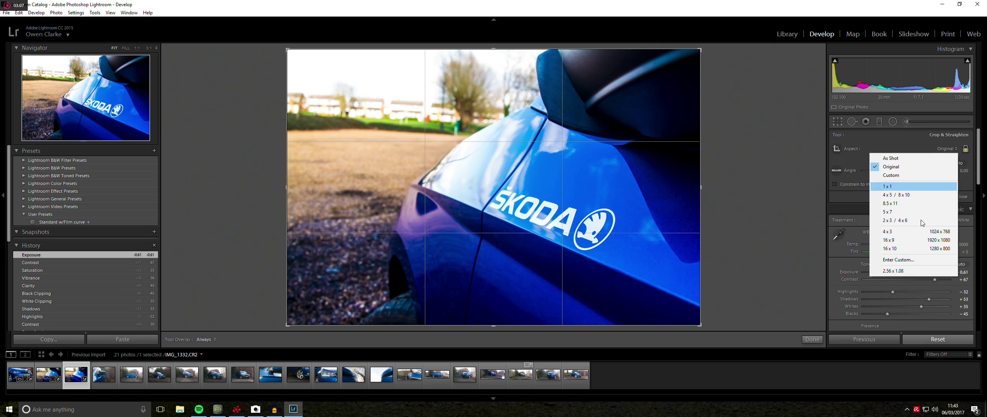
{"action": "left_click", "coordinate": [906, 239]}
{"action": "left_click_drag", "start_coordinate": [626, 226], "coordinate": [626, 204]}
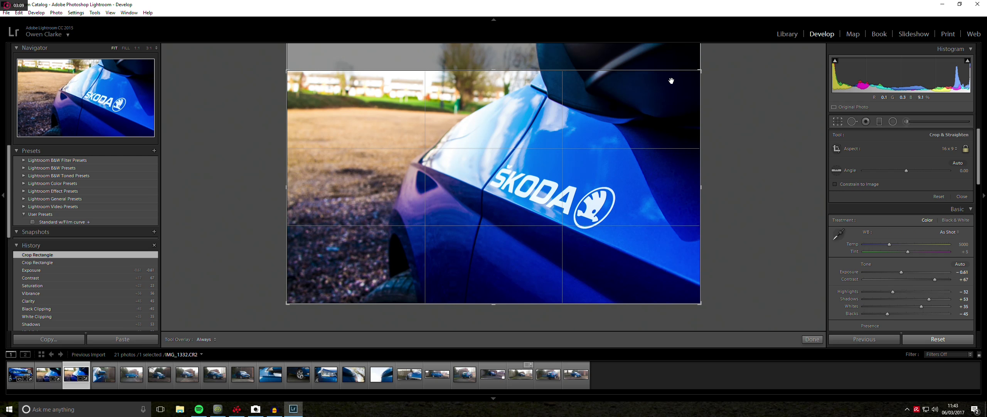
{"action": "left_click_drag", "start_coordinate": [700, 70], "coordinate": [697, 79]}
{"action": "key", "text": "Return"}
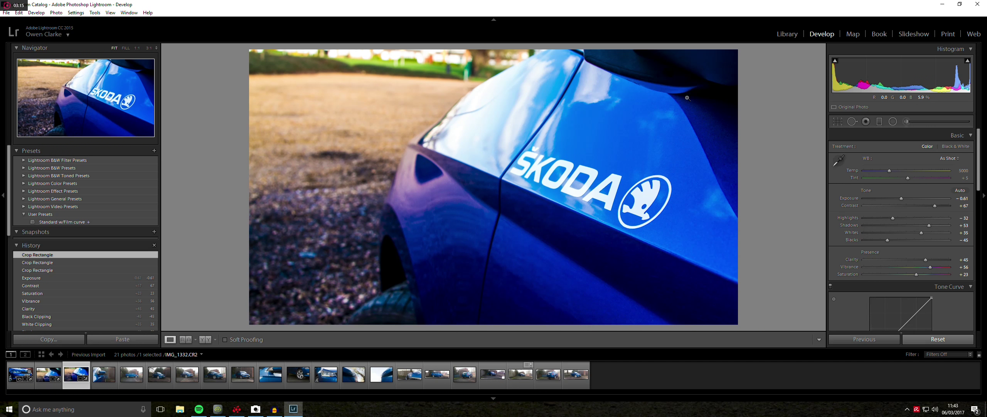
Crop IMG_1334 to 16 x 9 at full width, trimming the area above the wing mirror.
{"action": "key", "text": "Right"}
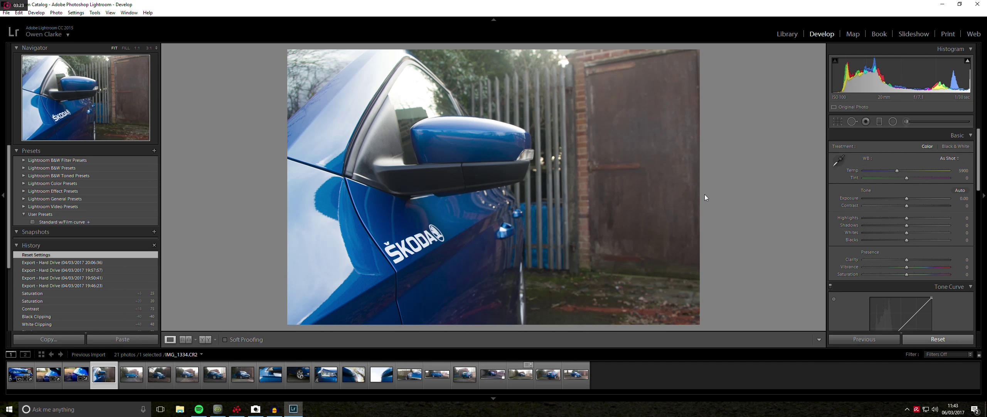
{"action": "key", "text": "r"}
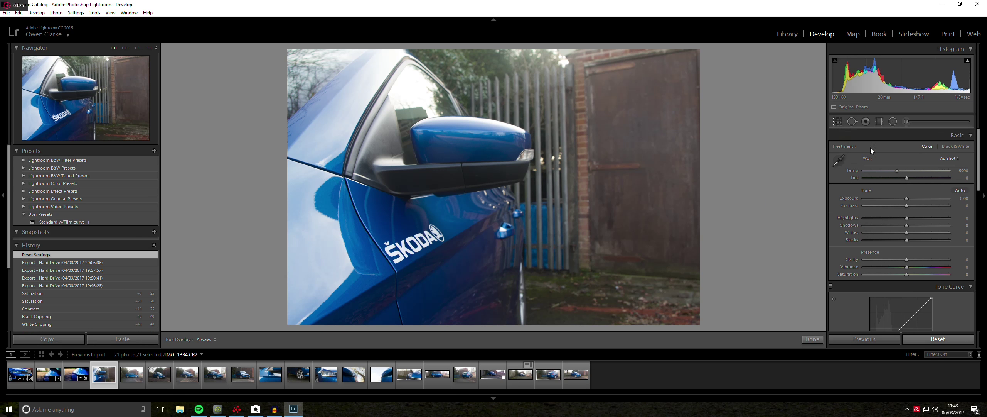
{"action": "left_click", "coordinate": [947, 149]}
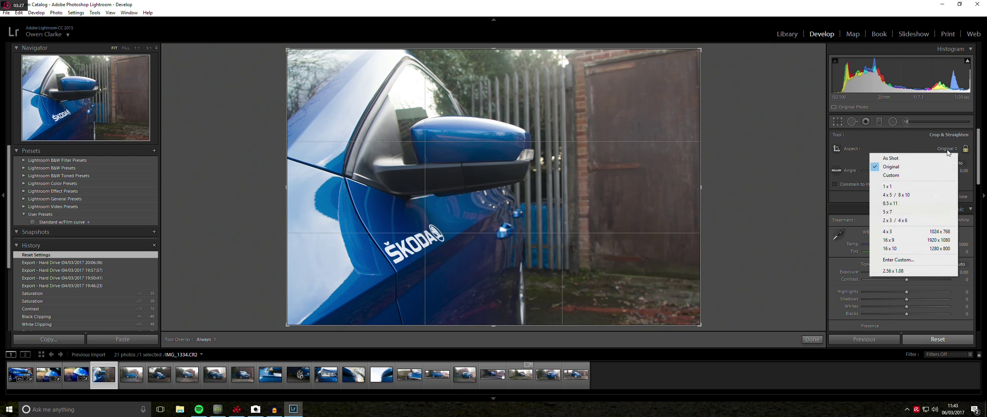
{"action": "left_click", "coordinate": [933, 231]}
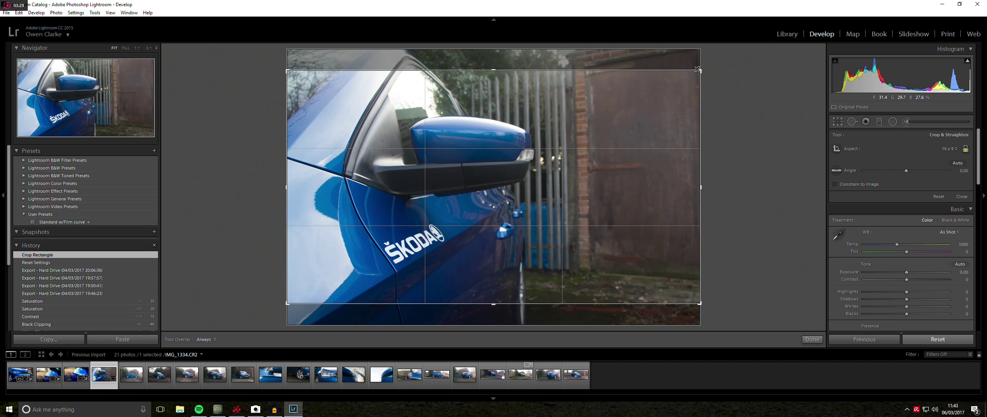
{"action": "left_click_drag", "start_coordinate": [697, 69], "coordinate": [519, 125]}
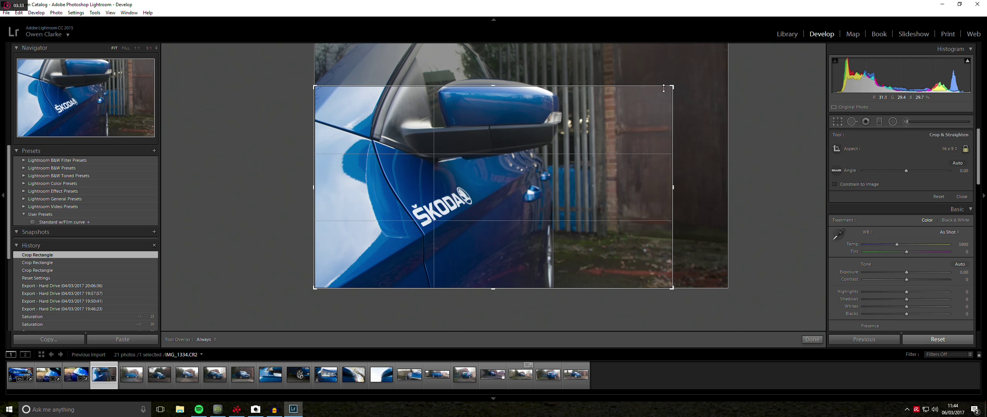
{"action": "left_click_drag", "start_coordinate": [673, 85], "coordinate": [724, 68]}
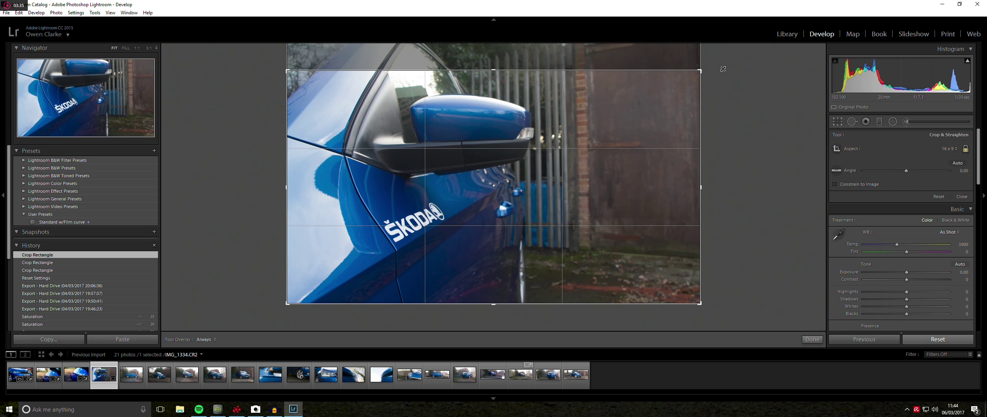
{"action": "left_click", "coordinate": [836, 121]}
Set IMG_1334's Contrast to +67, Highlights −39, Shadows +38, Whites +45, Blacks −25, Clarity +97 and Vibrance +66.
{"action": "left_click_drag", "start_coordinate": [910, 206], "coordinate": [935, 205]}
{"action": "left_click_drag", "start_coordinate": [911, 239], "coordinate": [897, 238]}
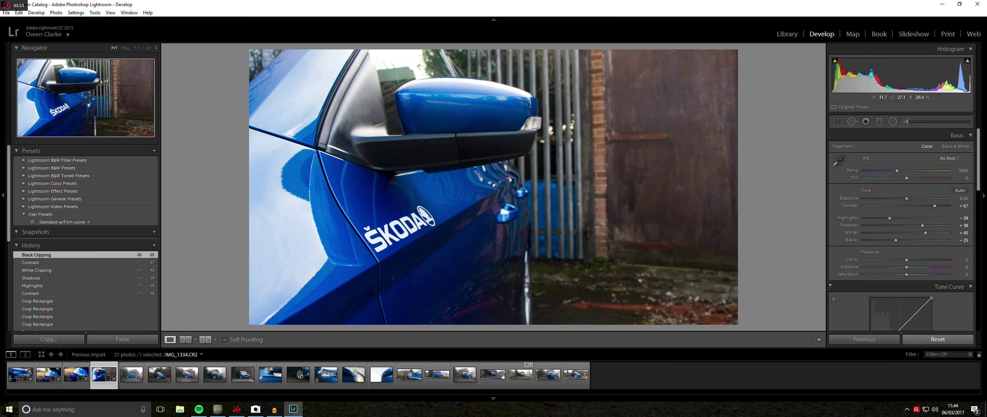
{"action": "left_click_drag", "start_coordinate": [910, 260], "coordinate": [936, 272]}
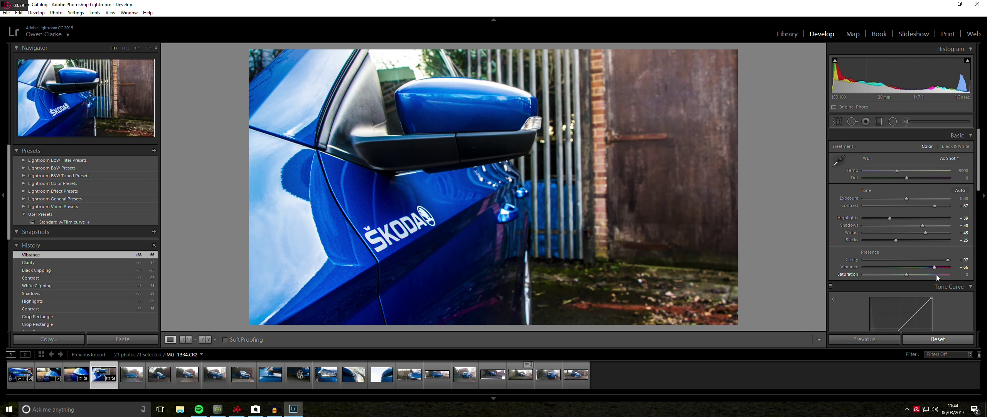
Create a virtual copy of the edited IMG_1334 photo.
{"action": "right_click", "coordinate": [99, 373]}
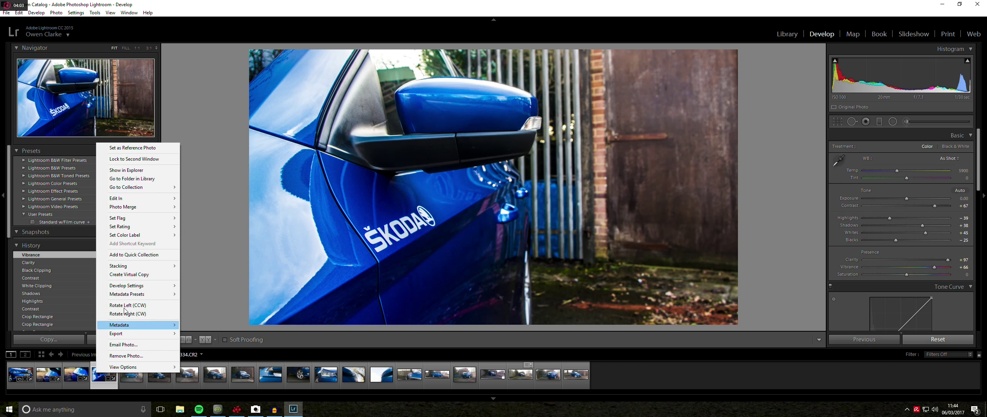
{"action": "left_click", "coordinate": [129, 274]}
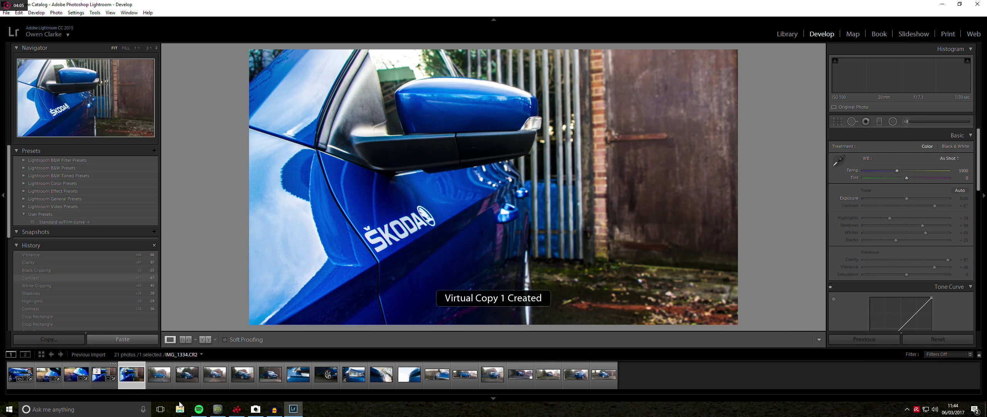
Turn the virtual copy black and white with Saturation −100, and set Contrast +77, Highlights −61, Shadows +62 and Whites +61.
{"action": "left_click_drag", "start_coordinate": [904, 275], "coordinate": [820, 279]}
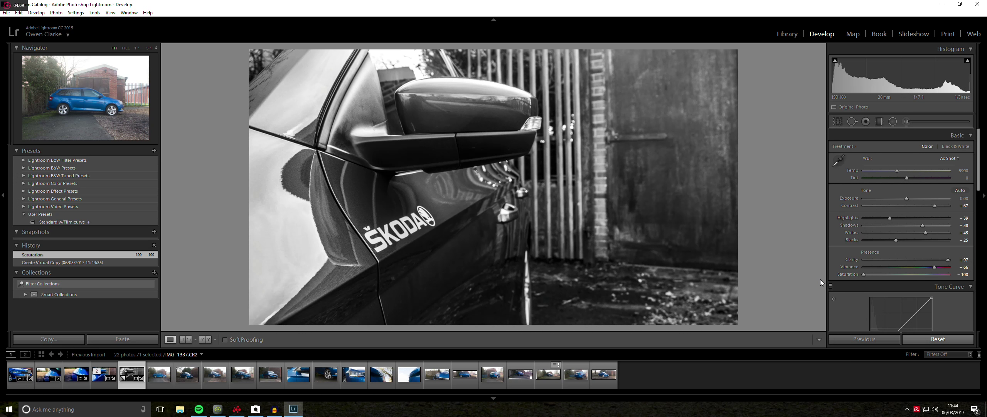
{"action": "left_click_drag", "start_coordinate": [937, 205], "coordinate": [935, 226]}
{"action": "left_click_drag", "start_coordinate": [927, 233], "coordinate": [934, 233]}
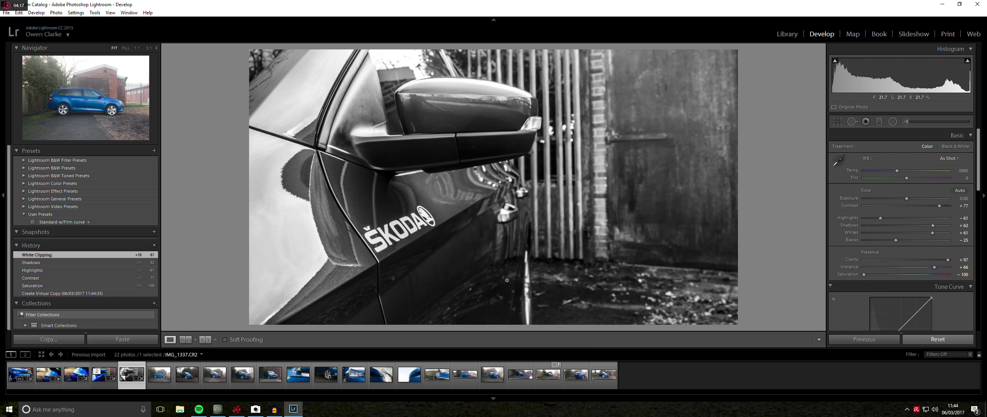
Crop IMG_1337 to 16 x 9 around the side-on car, trimming sky and foreground, and rotate it to an angle of −1.82.
{"action": "key", "text": "Right"}
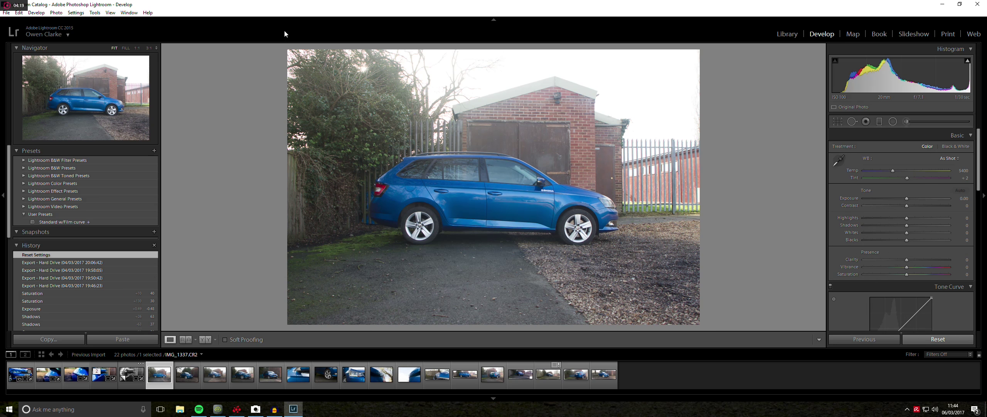
{"action": "left_click", "coordinate": [838, 123]}
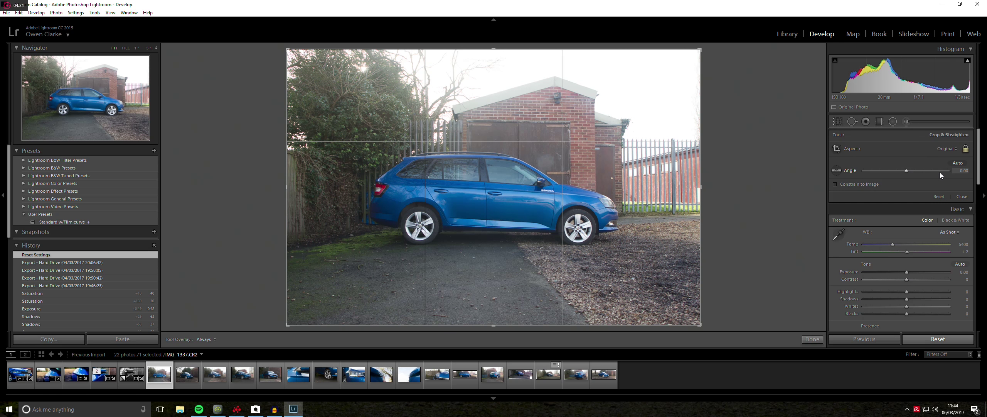
{"action": "left_click", "coordinate": [947, 148]}
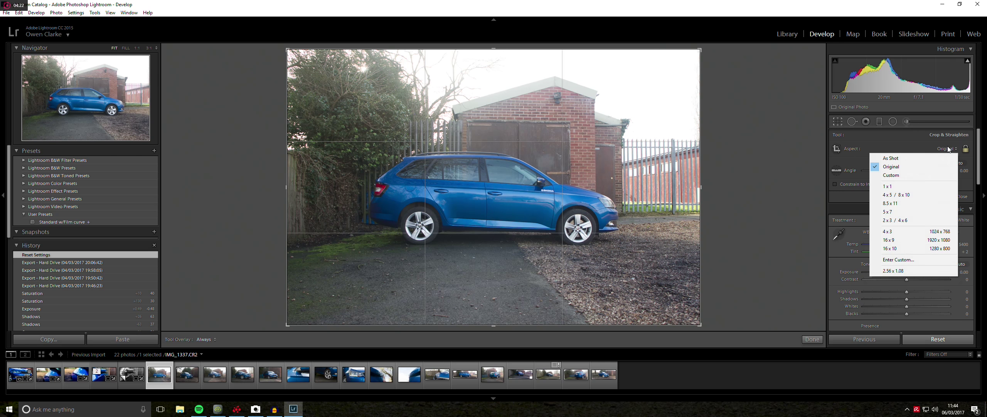
{"action": "left_click", "coordinate": [914, 240]}
{"action": "left_click_drag", "start_coordinate": [701, 73], "coordinate": [653, 64]}
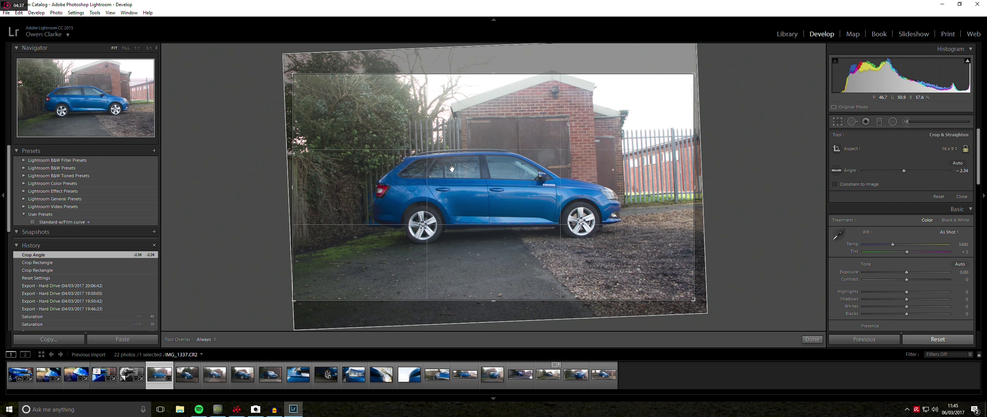
{"action": "mouse_move", "coordinate": [681, 59]}
{"action": "left_mouse_down"}
{"action": "mouse_move", "coordinate": [679, 47]}
{"action": "mouse_move", "coordinate": [697, 61]}
{"action": "mouse_move", "coordinate": [693, 49]}
{"action": "left_mouse_up"}
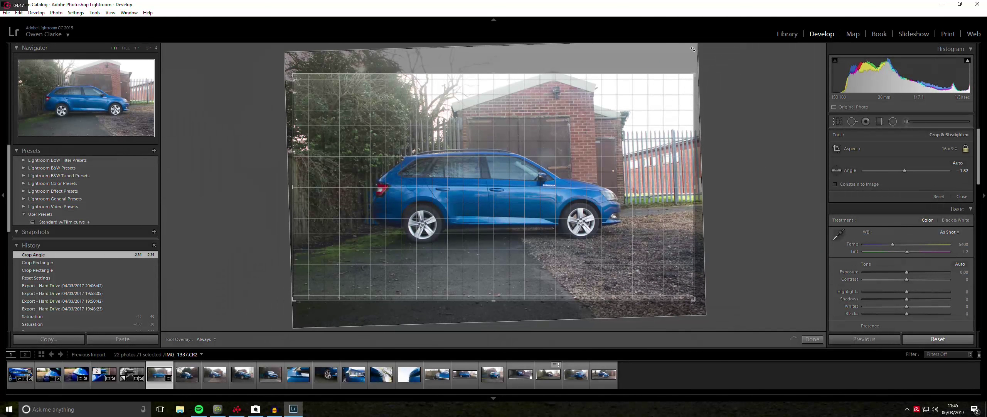
{"action": "left_click_drag", "start_coordinate": [693, 49], "coordinate": [693, 49]}
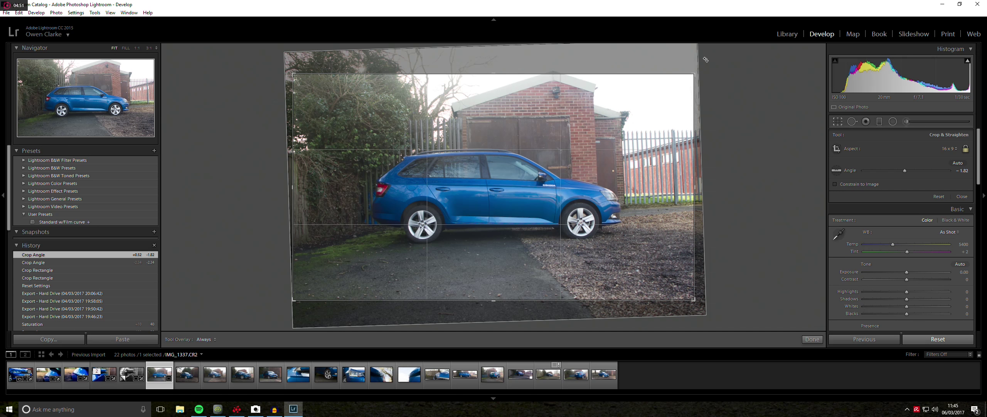
{"action": "key", "text": "Return"}
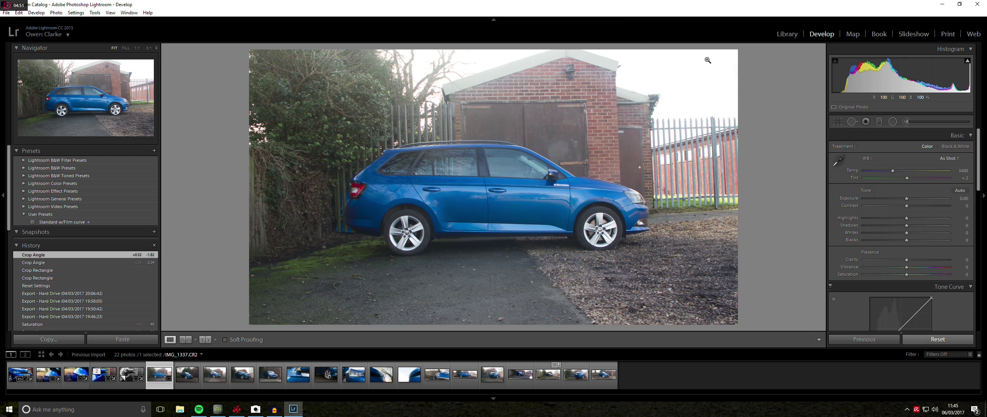
Refine the straightening of IMG_1337 to a crop angle of −1.10.
{"action": "left_click", "coordinate": [838, 123]}
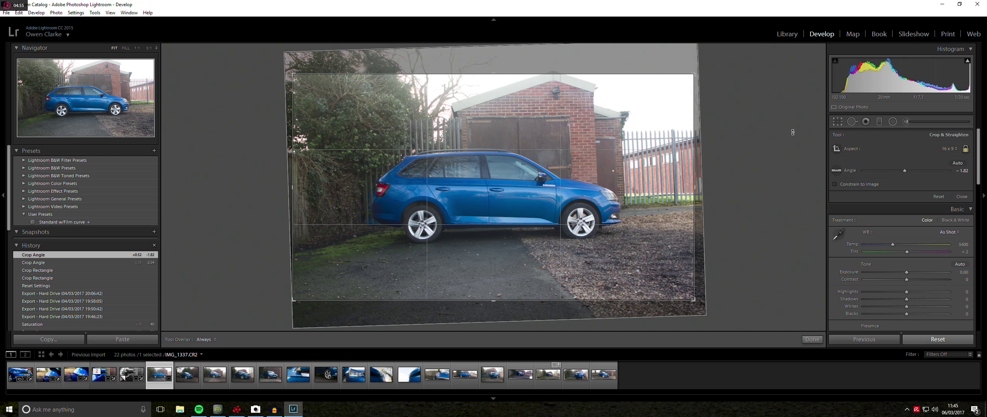
{"action": "left_click_drag", "start_coordinate": [680, 65], "coordinate": [682, 66]}
{"action": "key", "text": "Return"}
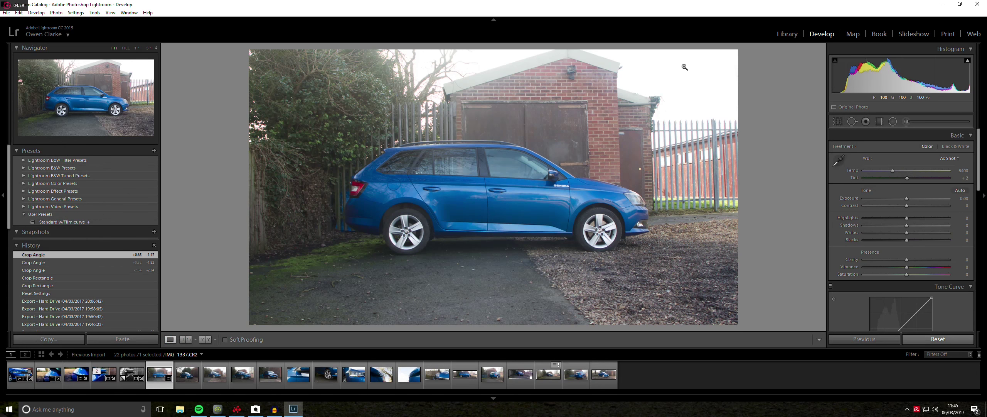
{"action": "left_click", "coordinate": [836, 122]}
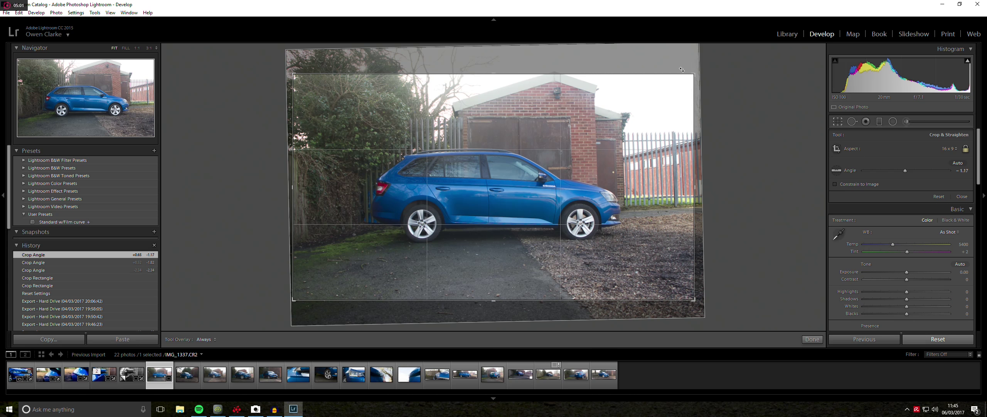
{"action": "left_click_drag", "start_coordinate": [683, 69], "coordinate": [683, 69]}
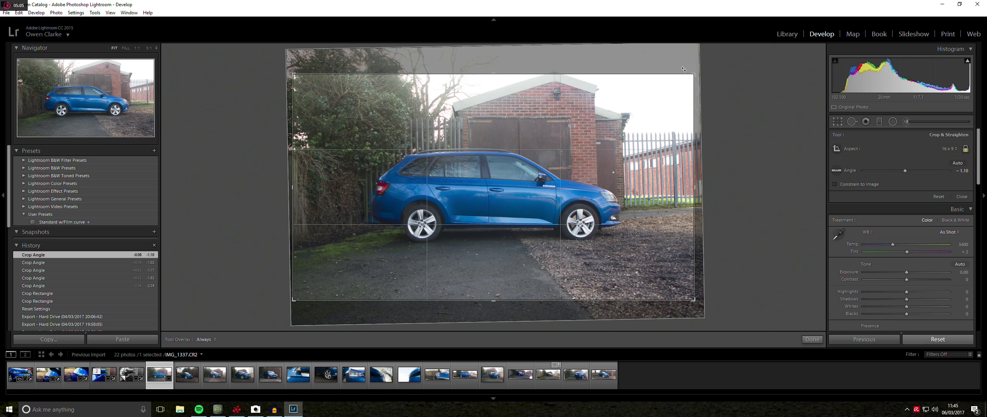
{"action": "key", "text": "Return"}
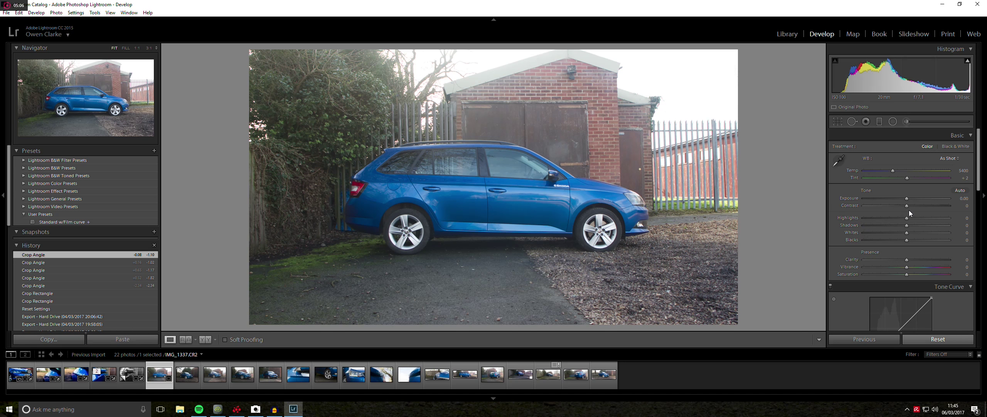
Set IMG_1337's Contrast +68, Highlights −66, Shadows +36, Whites +39, Blacks −55, Clarity +64, Vibrance +50, Saturation −31, sharpening Amount 67 and Masking 63.
{"action": "left_click_drag", "start_coordinate": [908, 206], "coordinate": [848, 219]}
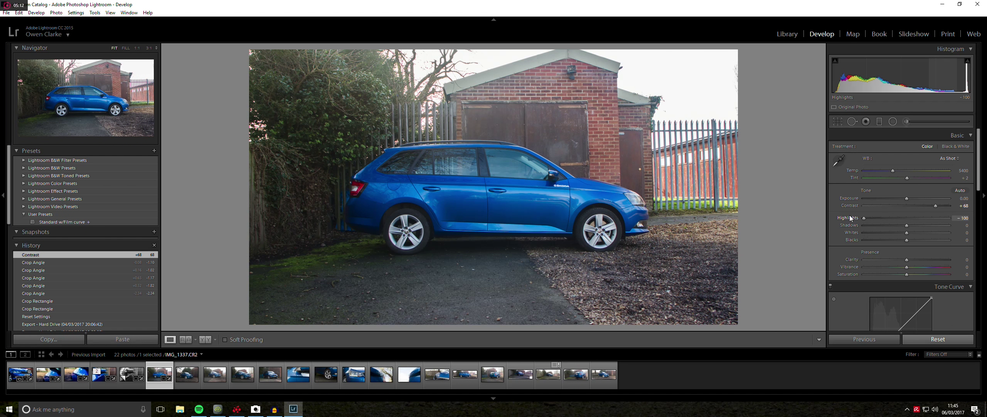
{"action": "left_click_drag", "start_coordinate": [865, 220], "coordinate": [934, 260]}
{"action": "mouse_move", "coordinate": [906, 266]}
{"action": "left_mouse_down"}
{"action": "mouse_move", "coordinate": [928, 269]}
{"action": "mouse_move", "coordinate": [894, 275]}
{"action": "mouse_move", "coordinate": [888, 256]}
{"action": "mouse_move", "coordinate": [913, 261]}
{"action": "mouse_move", "coordinate": [917, 275]}
{"action": "left_mouse_up"}
{"action": "scroll", "coordinate": [899, 215], "scroll_direction": "down", "scroll_amount": 10}
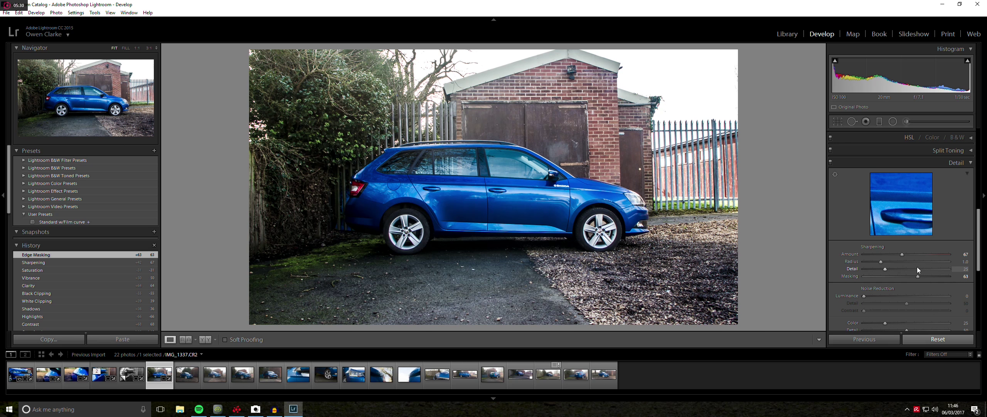
Try a muted Saturation of −61 on IMG_1337, and settle on +31.
{"action": "left_click_drag", "start_coordinate": [982, 257], "coordinate": [980, 189]}
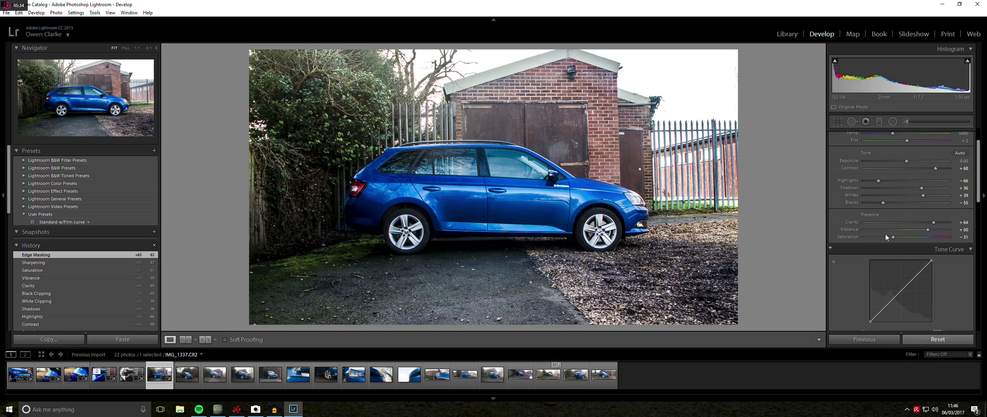
{"action": "left_click_drag", "start_coordinate": [893, 237], "coordinate": [879, 240]}
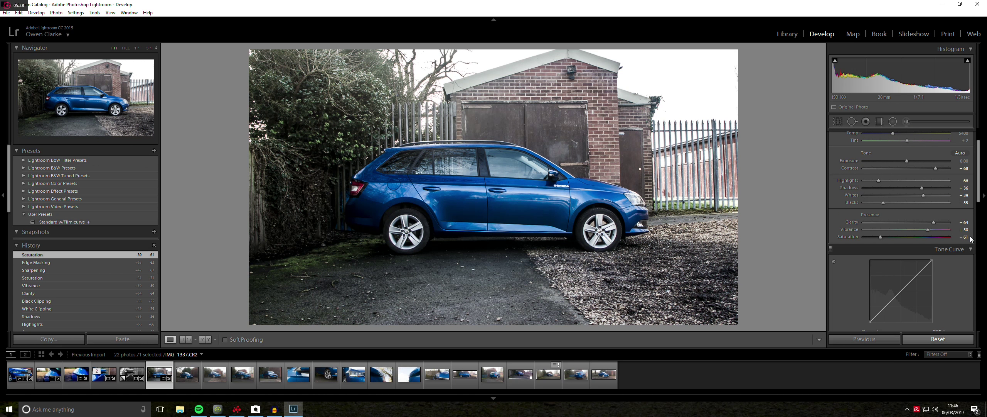
{"action": "mouse_move", "coordinate": [926, 235]}
{"action": "left_mouse_down"}
{"action": "mouse_move", "coordinate": [911, 235]}
{"action": "mouse_move", "coordinate": [920, 239]}
{"action": "left_mouse_up"}
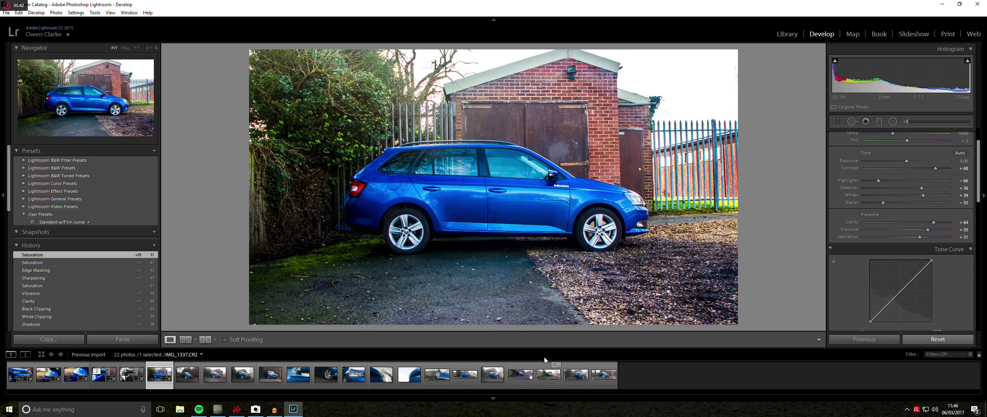
Crop IMG_1346 to 16 x 9 and tilt it to an angle of 13.54.
{"action": "key", "text": "Right"}
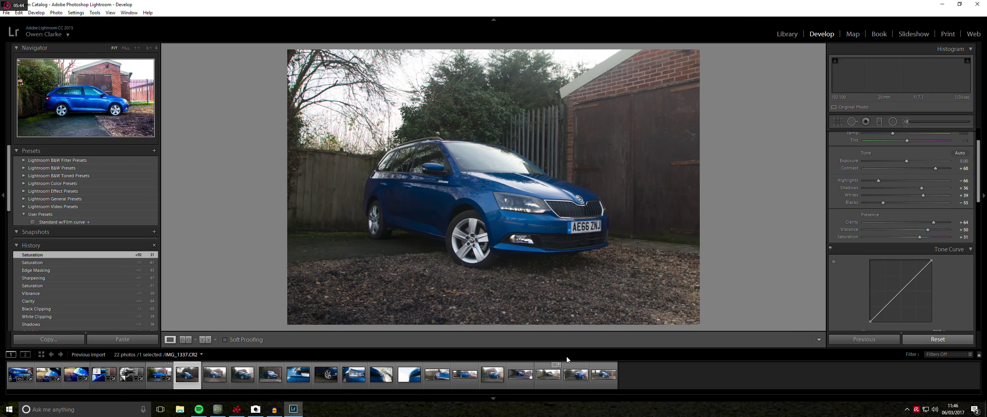
{"action": "left_click", "coordinate": [838, 123]}
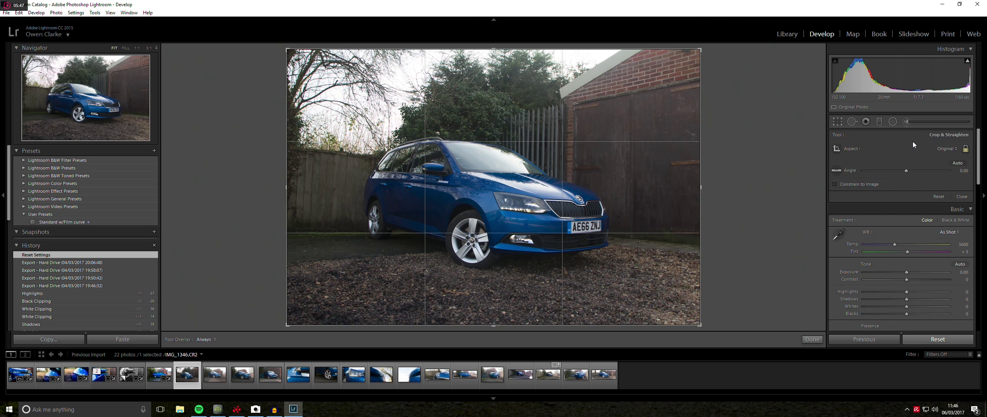
{"action": "left_click", "coordinate": [941, 150]}
{"action": "left_click", "coordinate": [918, 239]}
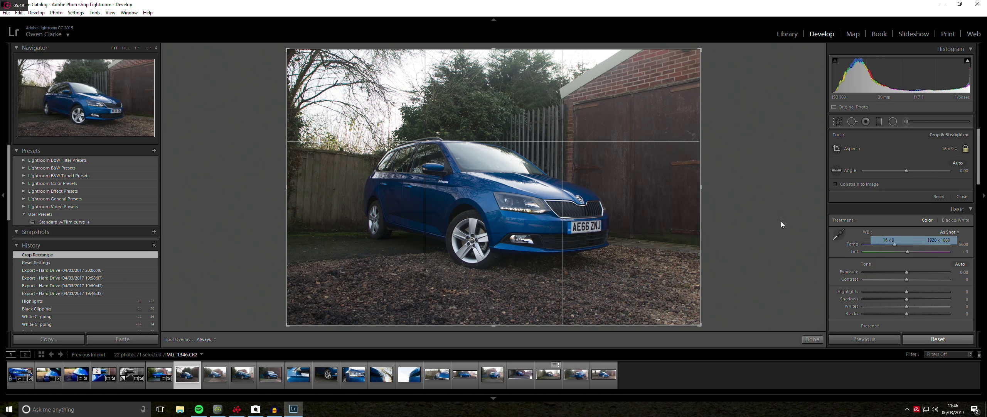
{"action": "left_click_drag", "start_coordinate": [711, 48], "coordinate": [738, 103]}
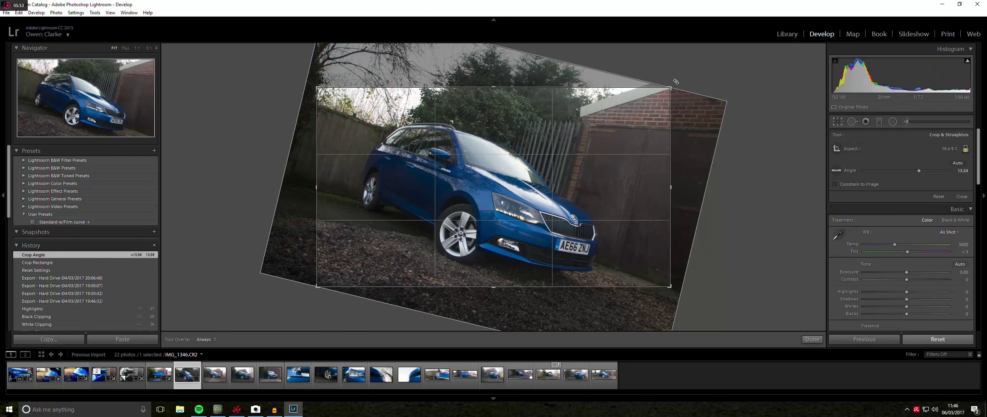
Tighten IMG_1346's crop around the car, adjust the tilt to 13.66 and reposition the car in the frame.
{"action": "left_click_drag", "start_coordinate": [671, 87], "coordinate": [651, 98]}
{"action": "left_click_drag", "start_coordinate": [602, 116], "coordinate": [594, 139]}
{"action": "left_click_drag", "start_coordinate": [675, 88], "coordinate": [674, 92]}
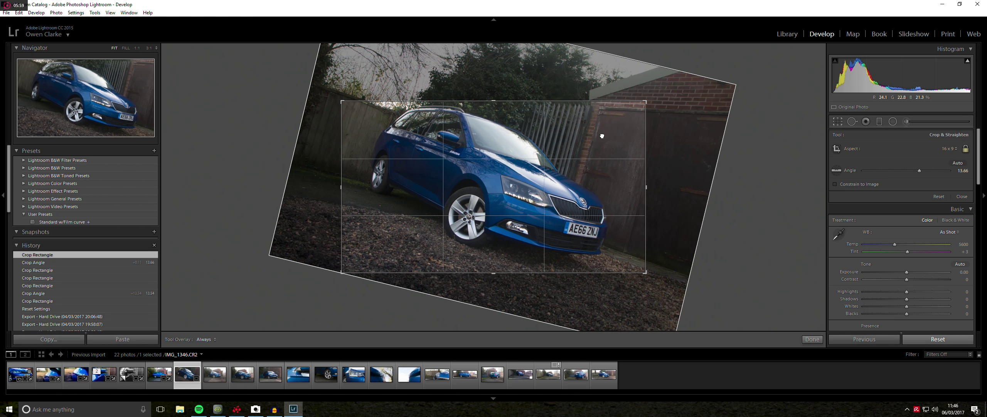
{"action": "mouse_move", "coordinate": [600, 132]}
{"action": "left_mouse_down"}
{"action": "mouse_move", "coordinate": [597, 142]}
{"action": "mouse_move", "coordinate": [590, 136]}
{"action": "left_mouse_up"}
{"action": "key", "text": "Return"}
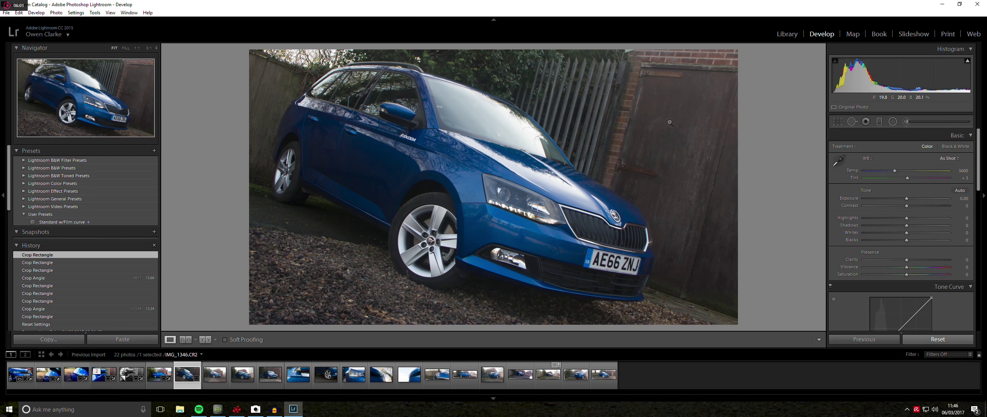
Tilt IMG_1346 the opposite way to an angle of −20.11 and reframe the crop tightly around the car.
{"action": "left_click", "coordinate": [838, 125]}
{"action": "left_click_drag", "start_coordinate": [628, 106], "coordinate": [612, 133]}
{"action": "left_click_drag", "start_coordinate": [639, 89], "coordinate": [619, 66]}
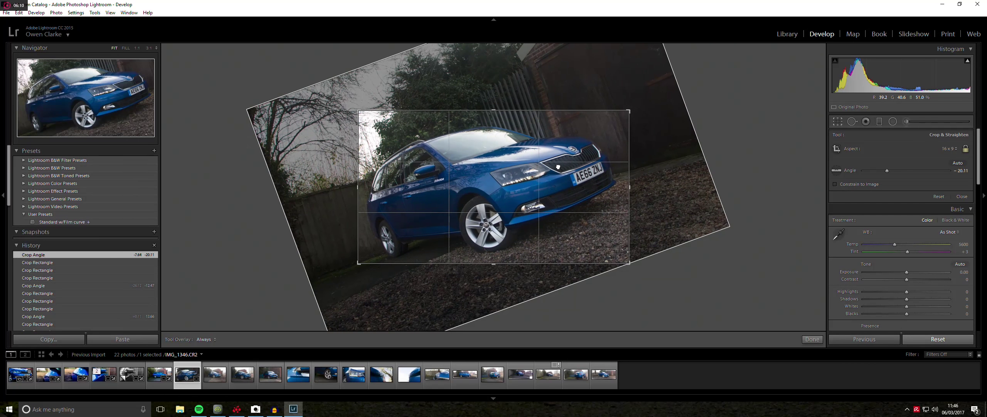
{"action": "left_click_drag", "start_coordinate": [558, 166], "coordinate": [565, 170]}
{"action": "key", "text": "Return"}
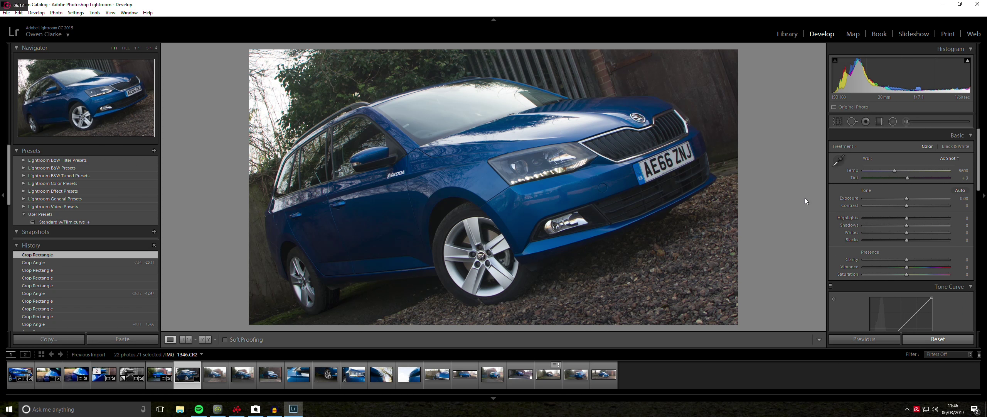
Set IMG_1346's Contrast +57, Highlights −47, Shadows +43, Whites +57, Blacks −18, Clarity +59, Vibrance +74 and Saturation +29.
{"action": "left_click_drag", "start_coordinate": [920, 208], "coordinate": [932, 262]}
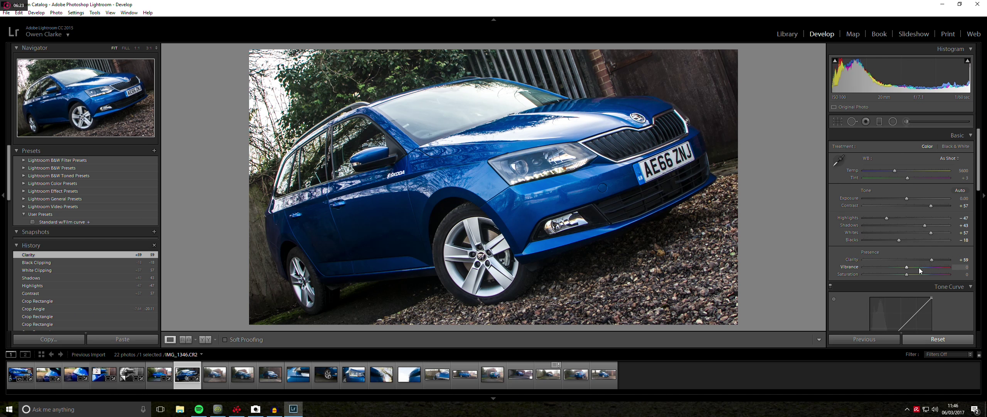
{"action": "left_click_drag", "start_coordinate": [913, 271], "coordinate": [938, 271]}
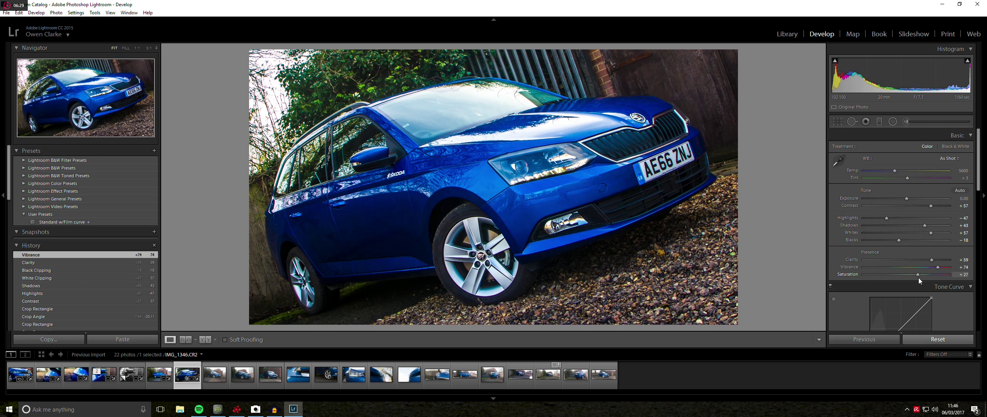
{"action": "left_click_drag", "start_coordinate": [920, 278], "coordinate": [920, 278]}
Sharpen IMG_1346 with Amount 90, Radius 1.1 and Masking 70.
{"action": "left_click_drag", "start_coordinate": [982, 189], "coordinate": [985, 280]}
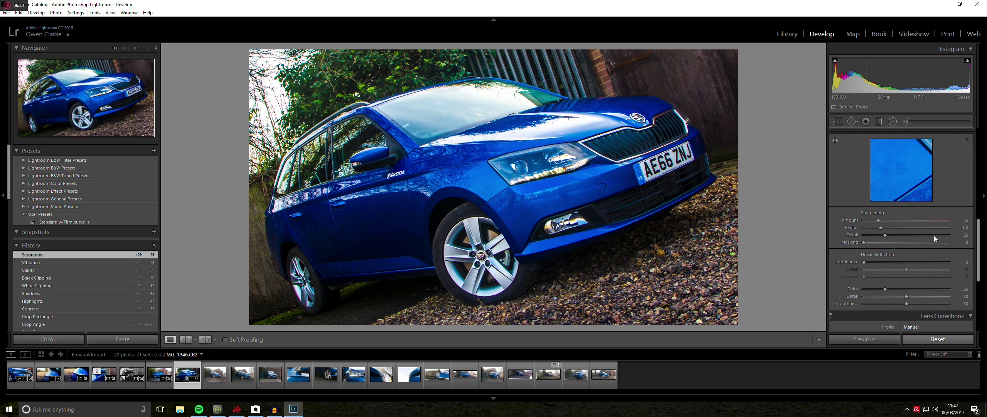
{"action": "left_click_drag", "start_coordinate": [910, 225], "coordinate": [978, 213]}
{"action": "left_click", "coordinate": [899, 227]}
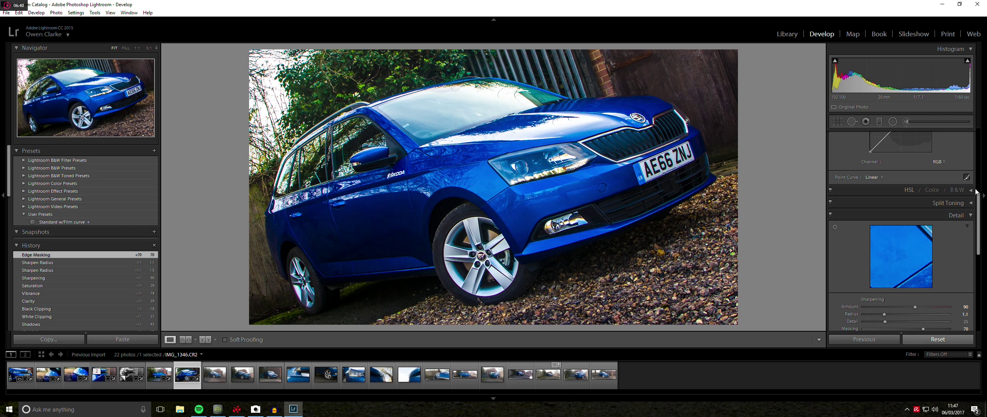
Boost IMG_1346's individual colour saturation, setting Yellow to +52 and Green to +58.
{"action": "left_click", "coordinate": [970, 190]}
{"action": "left_click", "coordinate": [874, 201]}
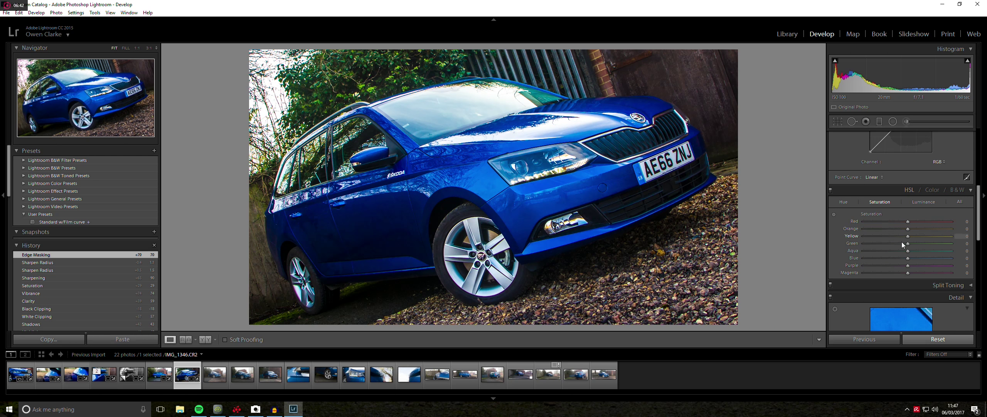
{"action": "left_click_drag", "start_coordinate": [932, 245], "coordinate": [931, 236]}
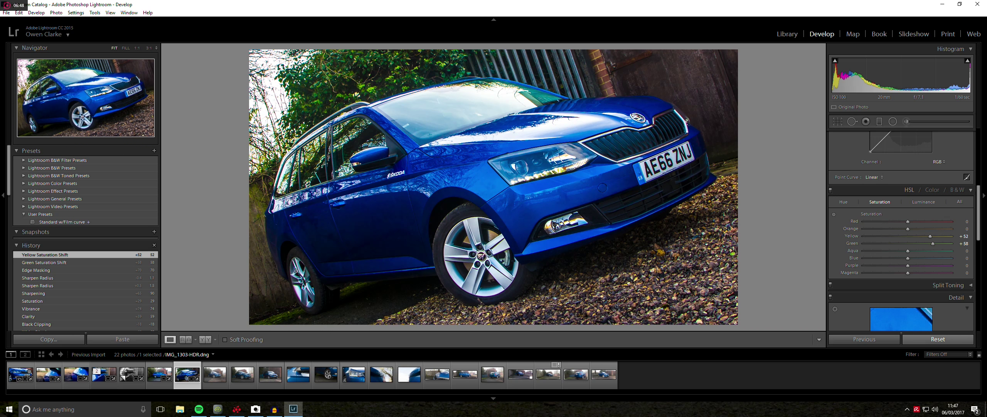
Crop the next photo, IMG_1245, to a 16 x 9 aspect and reframe it tightly around the car.
{"action": "key", "text": "Right"}
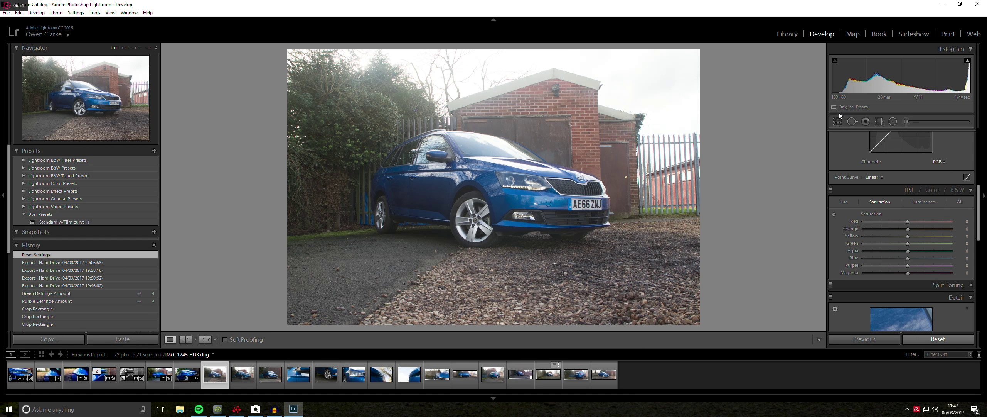
{"action": "left_click", "coordinate": [838, 122]}
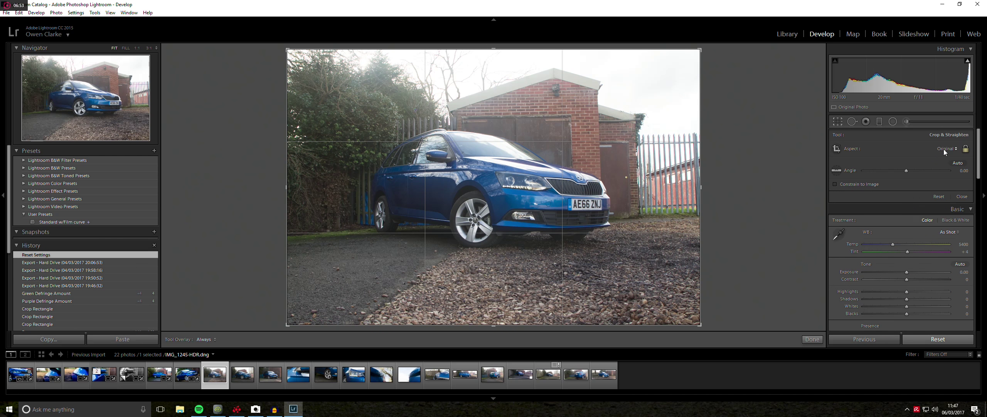
{"action": "left_click", "coordinate": [944, 150]}
{"action": "left_click", "coordinate": [889, 240]}
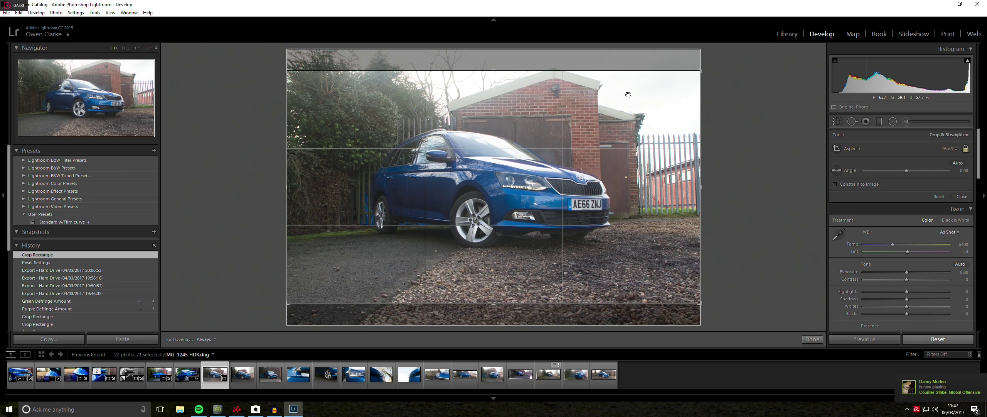
{"action": "left_click_drag", "start_coordinate": [702, 72], "coordinate": [649, 93]}
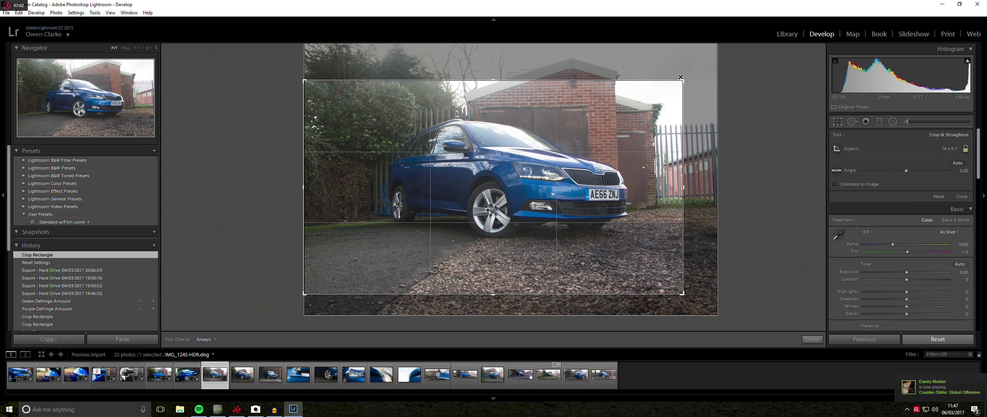
{"action": "left_click_drag", "start_coordinate": [606, 161], "coordinate": [576, 176]}
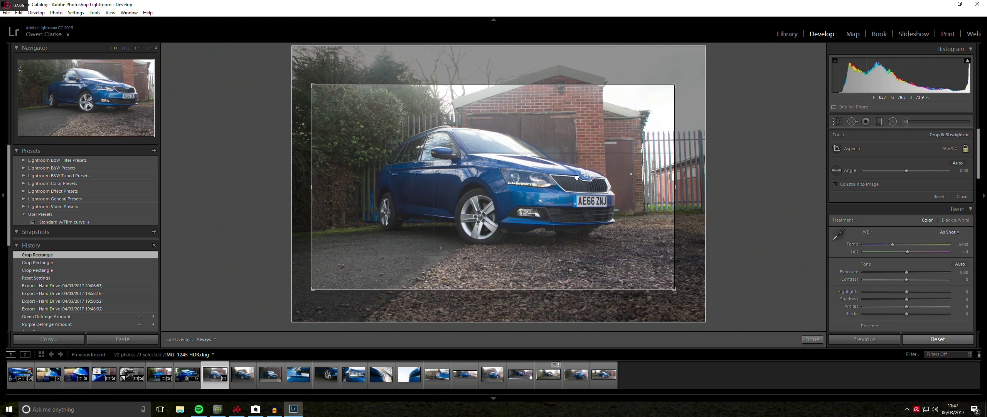
{"action": "left_click_drag", "start_coordinate": [603, 199], "coordinate": [551, 174]}
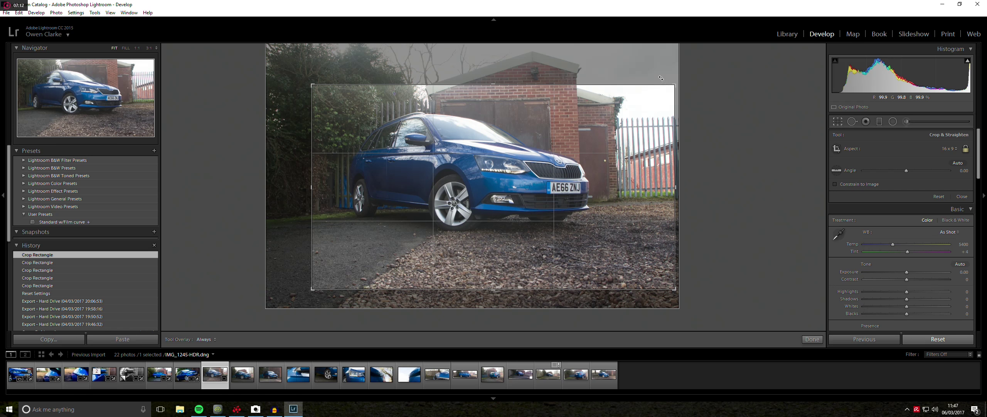
{"action": "left_click_drag", "start_coordinate": [625, 113], "coordinate": [609, 127]}
{"action": "double_click", "coordinate": [610, 126]}
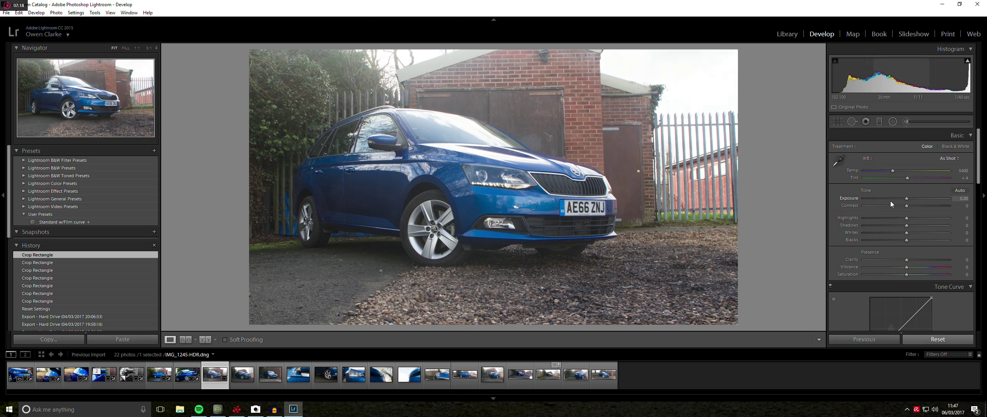
Set IMG_1245's Exposure −0.41, Contrast +76, Highlights −100, Shadows +64, Whites +41, Blacks −62, Clarity +34, Vibrance +43 and Saturation +26.
{"action": "left_click_drag", "start_coordinate": [883, 218], "coordinate": [838, 215]}
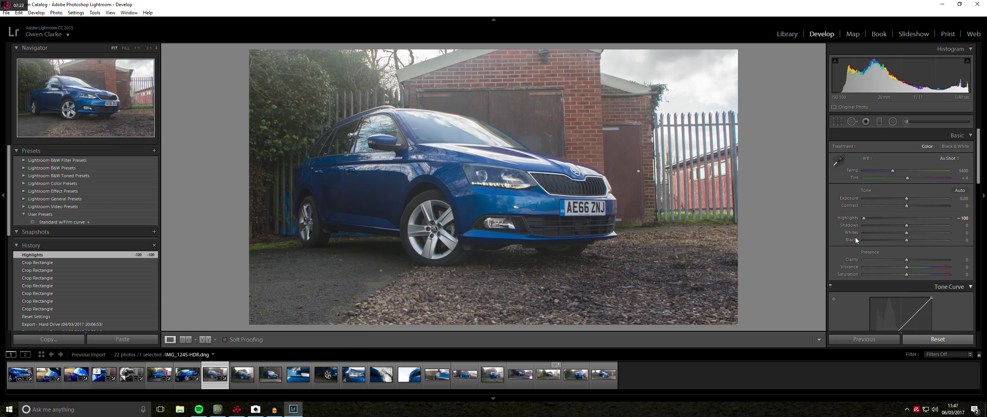
{"action": "left_click_drag", "start_coordinate": [915, 205], "coordinate": [907, 199]}
{"action": "left_click_drag", "start_coordinate": [907, 225], "coordinate": [927, 234]}
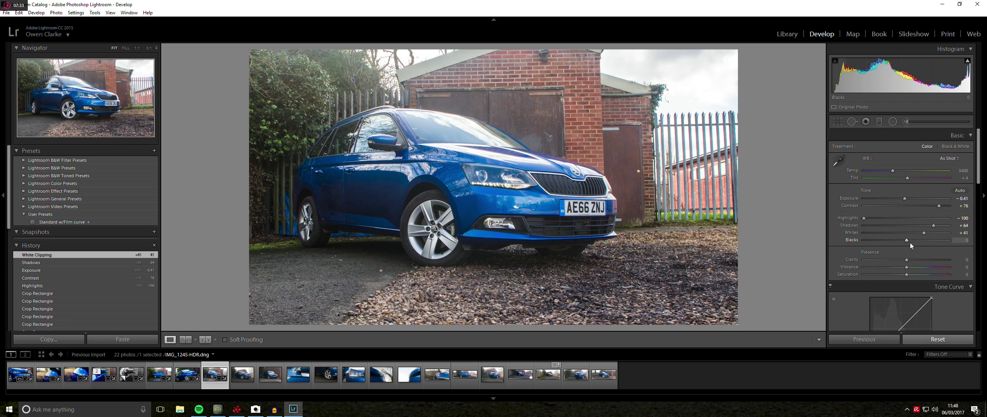
{"action": "left_click_drag", "start_coordinate": [910, 240], "coordinate": [934, 264]}
{"action": "left_click_drag", "start_coordinate": [933, 259], "coordinate": [919, 274]}
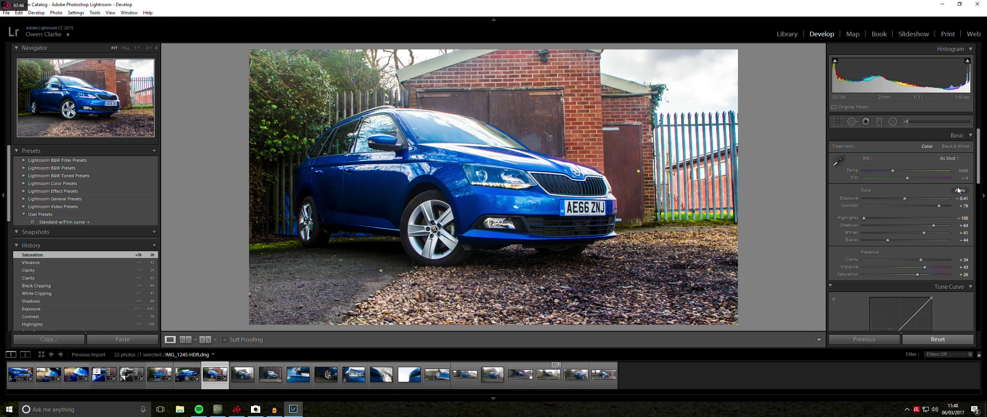
{"action": "left_click_drag", "start_coordinate": [892, 234], "coordinate": [883, 233]}
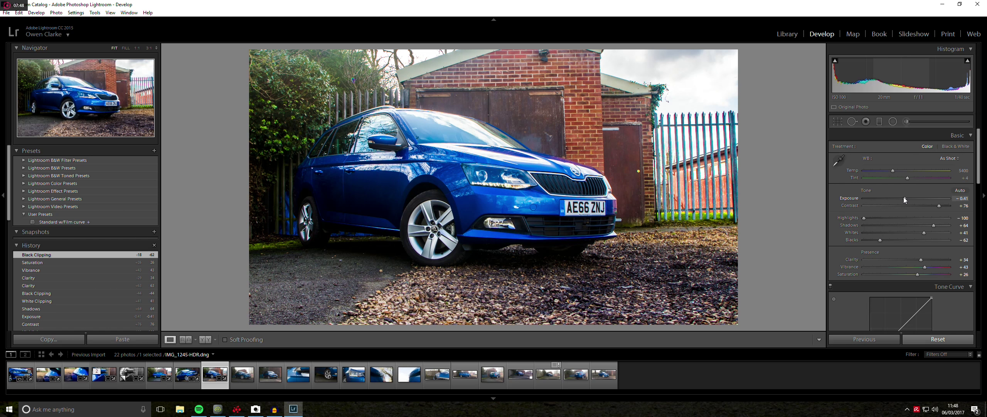
Straighten IMG_1245 by rotating the crop to an angle of 0.77.
{"action": "left_click", "coordinate": [838, 120]}
{"action": "left_click_drag", "start_coordinate": [676, 71], "coordinate": [674, 73]}
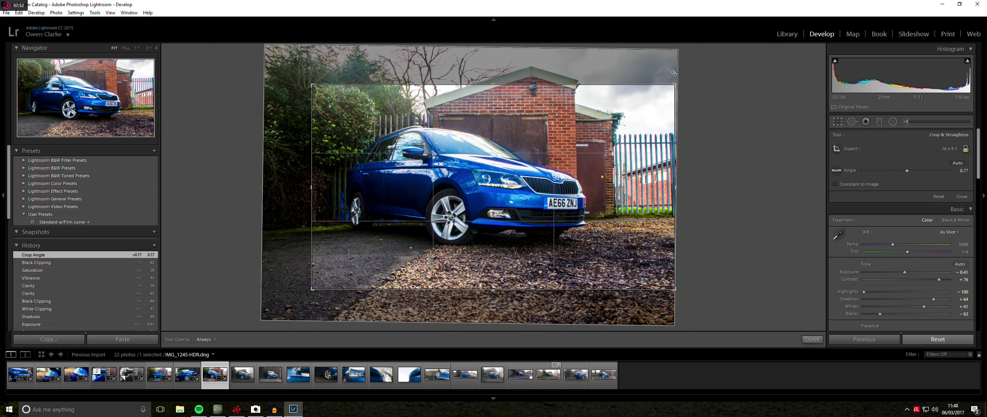
{"action": "key", "text": "Return"}
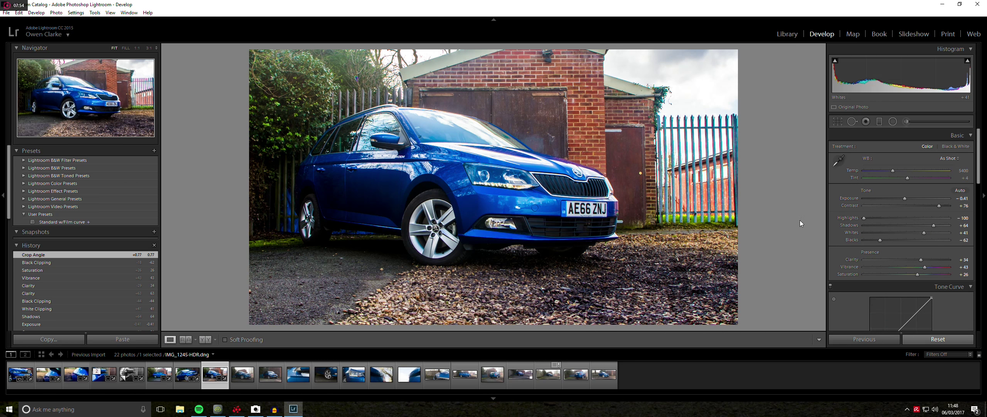
Sharpen IMG_1245 with Amount 75 and Masking 63.
{"action": "left_click_drag", "start_coordinate": [978, 162], "coordinate": [969, 255]}
{"action": "left_click_drag", "start_coordinate": [878, 286], "coordinate": [907, 286]}
{"action": "left_click", "coordinate": [917, 307]}
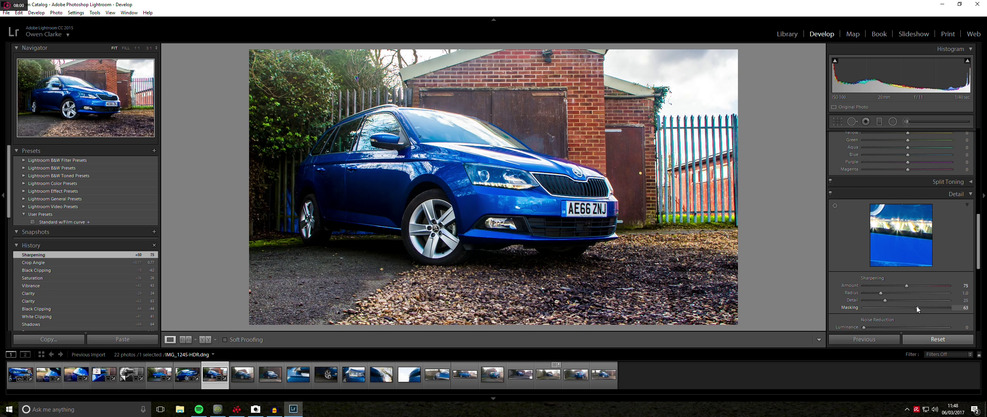
Crop the next photo, IMG_1251, to a 16 x 9 aspect and reframe it so the car and building fill the picture.
{"action": "key", "text": "Right"}
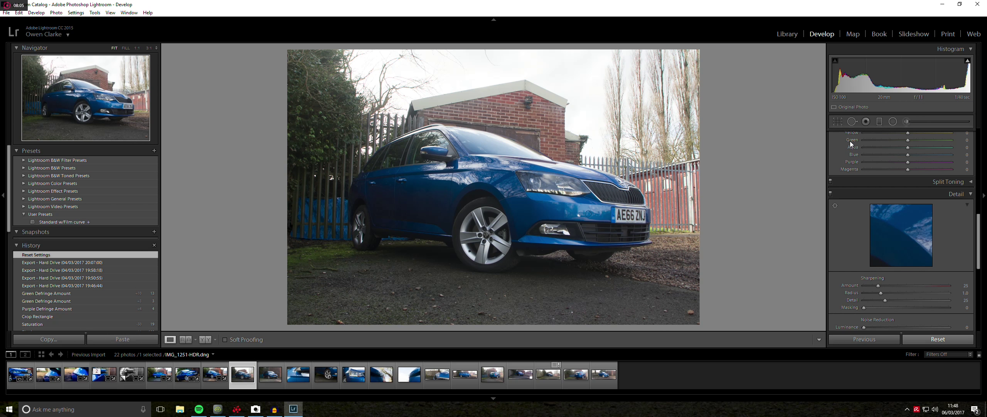
{"action": "left_click", "coordinate": [841, 121]}
{"action": "left_click", "coordinate": [948, 149]}
{"action": "left_click", "coordinate": [941, 232]}
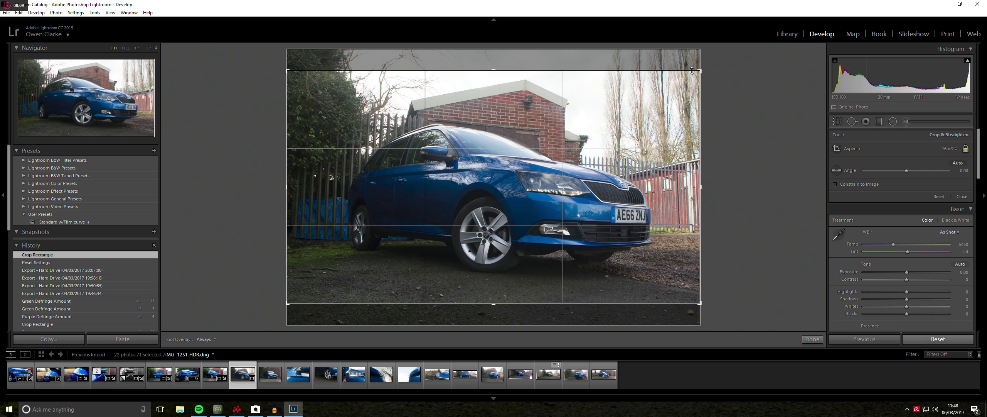
{"action": "left_click_drag", "start_coordinate": [702, 70], "coordinate": [655, 95]}
{"action": "left_click_drag", "start_coordinate": [505, 189], "coordinate": [488, 203]}
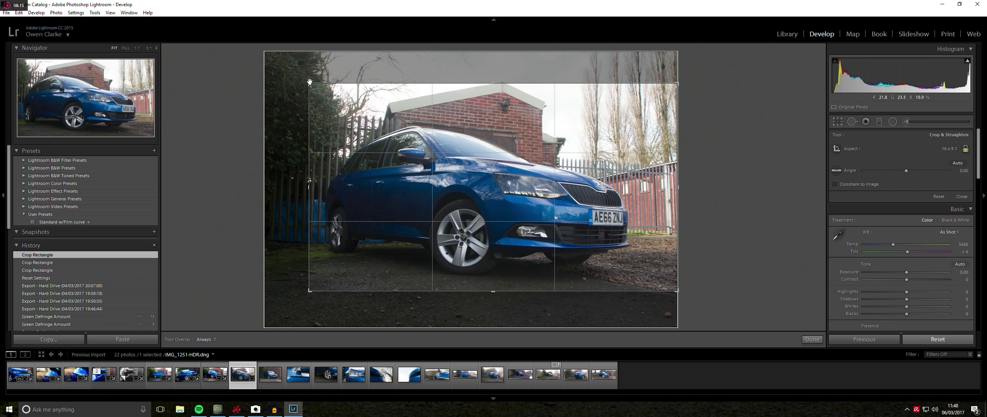
{"action": "left_click_drag", "start_coordinate": [311, 83], "coordinate": [262, 38]}
{"action": "left_click_drag", "start_coordinate": [640, 278], "coordinate": [684, 295]}
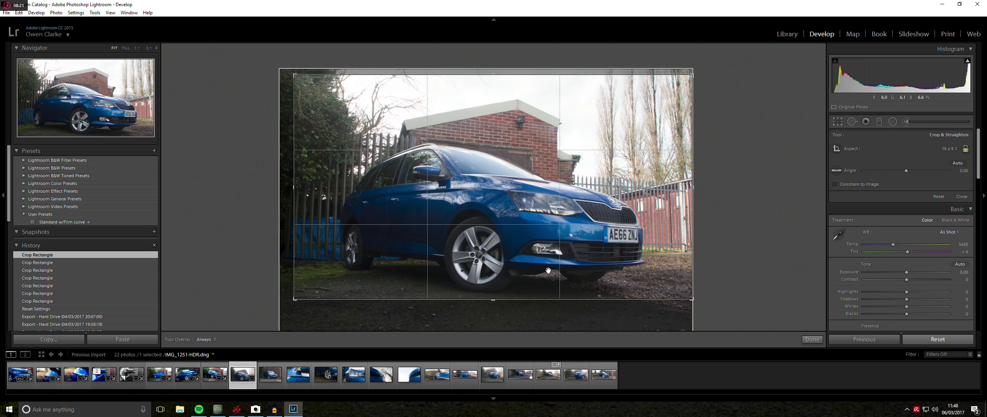
{"action": "key", "text": "Return"}
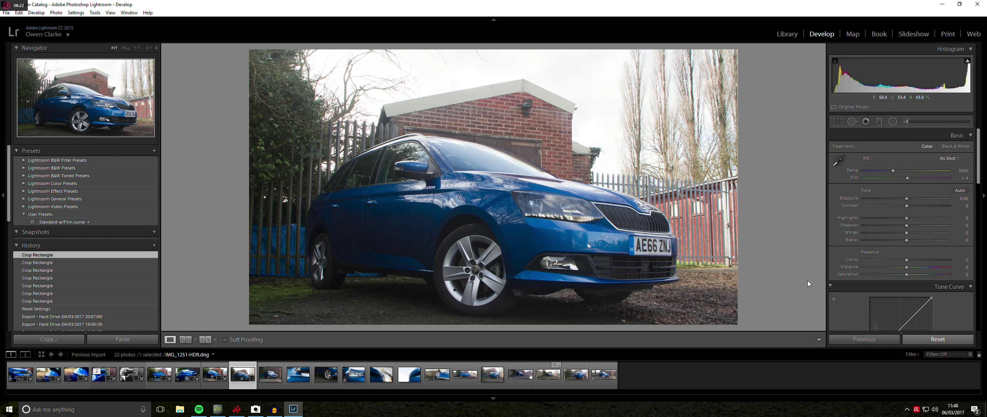
Set IMG_1251's Exposure −0.41, Contrast +53, Highlights −100, Shadows +78, Whites +45, Blacks −47, Clarity +43, Vibrance +48 and Saturation +47.
{"action": "left_click_drag", "start_coordinate": [907, 218], "coordinate": [851, 219]}
{"action": "left_click_drag", "start_coordinate": [907, 206], "coordinate": [924, 262]}
{"action": "left_click_drag", "start_coordinate": [924, 266], "coordinate": [926, 273]}
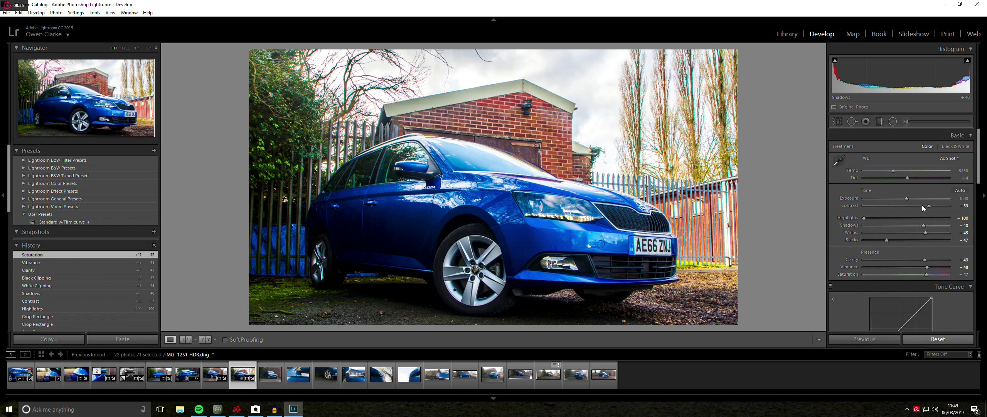
{"action": "left_click_drag", "start_coordinate": [926, 225], "coordinate": [933, 227]}
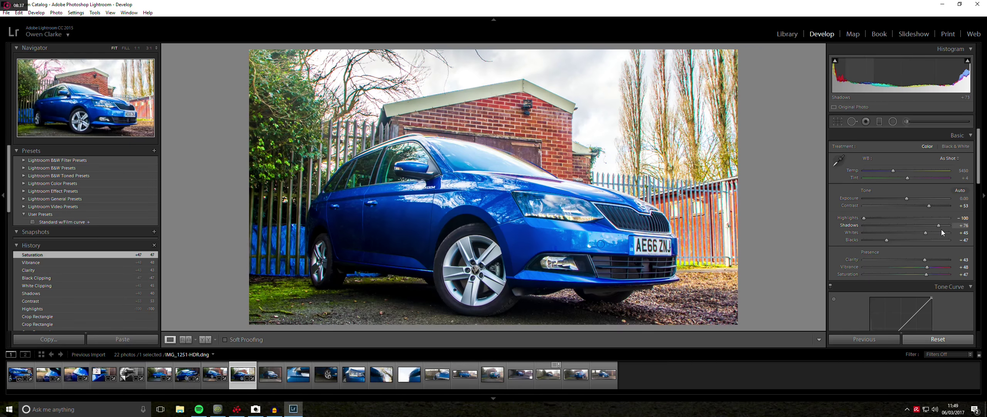
{"action": "left_click_drag", "start_coordinate": [907, 199], "coordinate": [906, 202]}
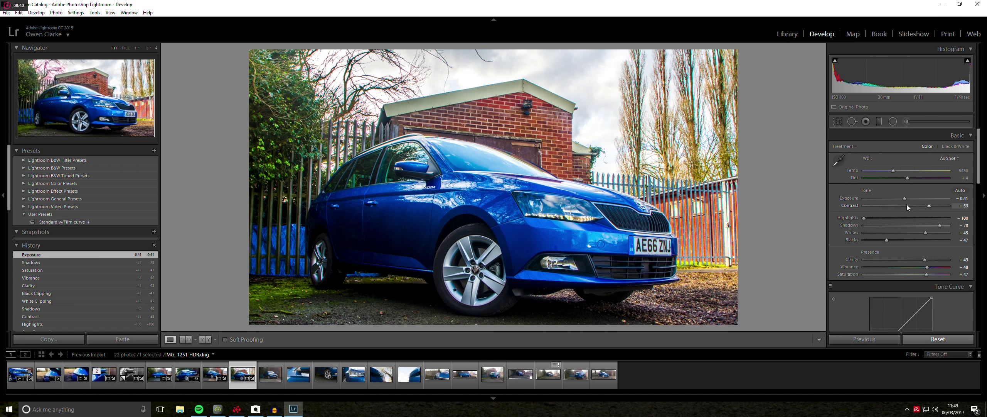
Check the branches for colour fringing, sharpen IMG_1251 with Amount 71 and Masking 63, and apply purple defringing.
{"action": "left_click", "coordinate": [367, 86]}
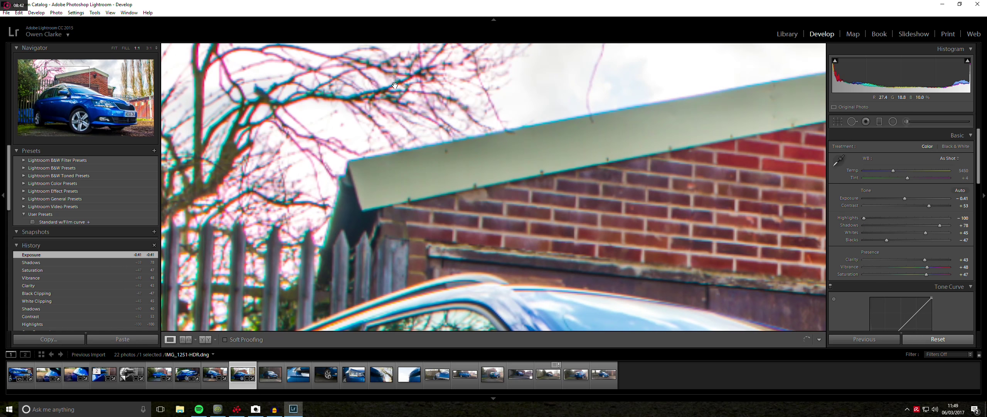
{"action": "left_click_drag", "start_coordinate": [388, 105], "coordinate": [373, 117]}
{"action": "left_click", "coordinate": [374, 117]}
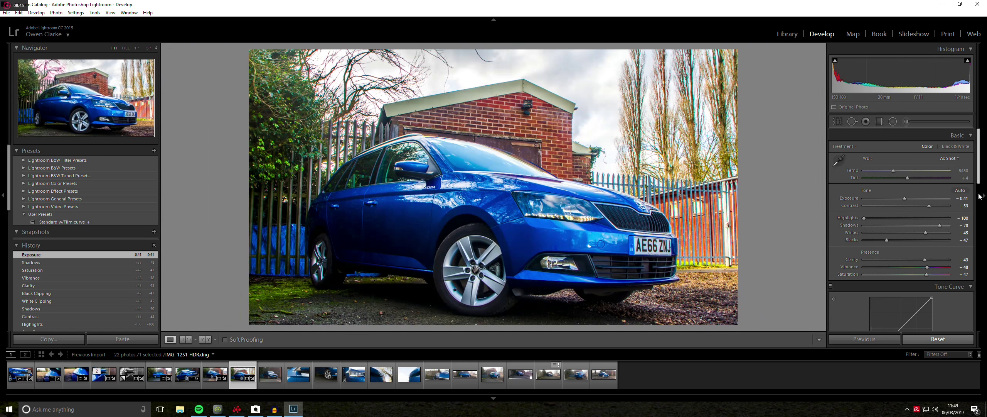
{"action": "left_click_drag", "start_coordinate": [980, 173], "coordinate": [980, 270]}
{"action": "left_click_drag", "start_coordinate": [920, 218], "coordinate": [906, 217]}
{"action": "left_click", "coordinate": [917, 238]}
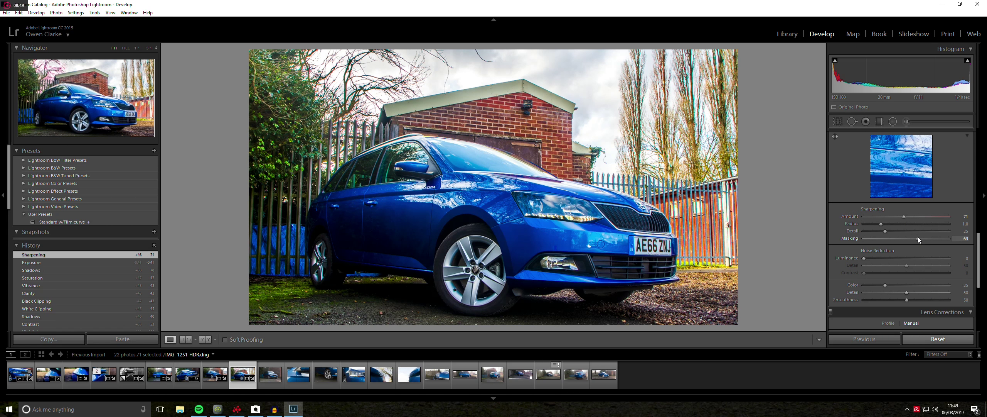
{"action": "left_click_drag", "start_coordinate": [979, 255], "coordinate": [980, 296]}
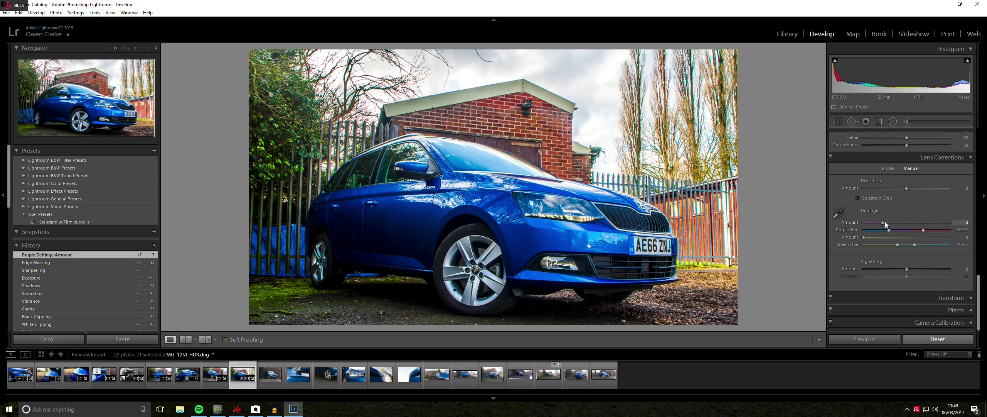
Crop IMG_1292 to a 16 x 9 aspect and reframe it tightly around the car.
{"action": "left_click", "coordinate": [280, 368]}
{"action": "left_click", "coordinate": [838, 121]}
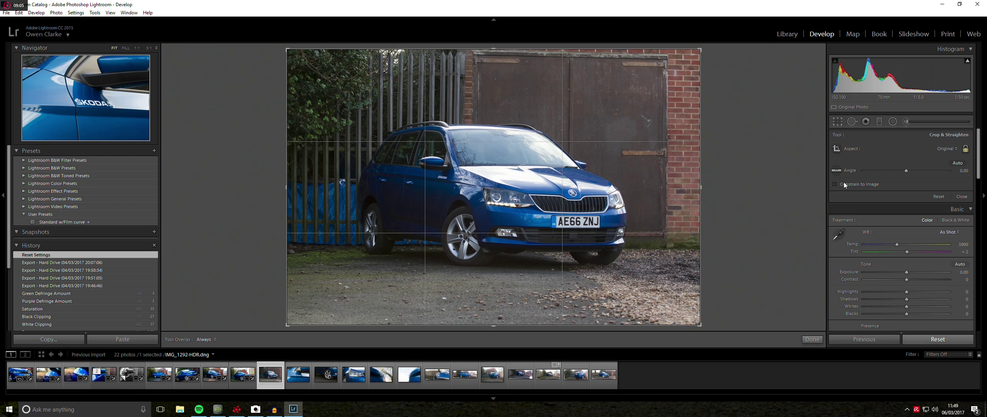
{"action": "left_click", "coordinate": [955, 149]}
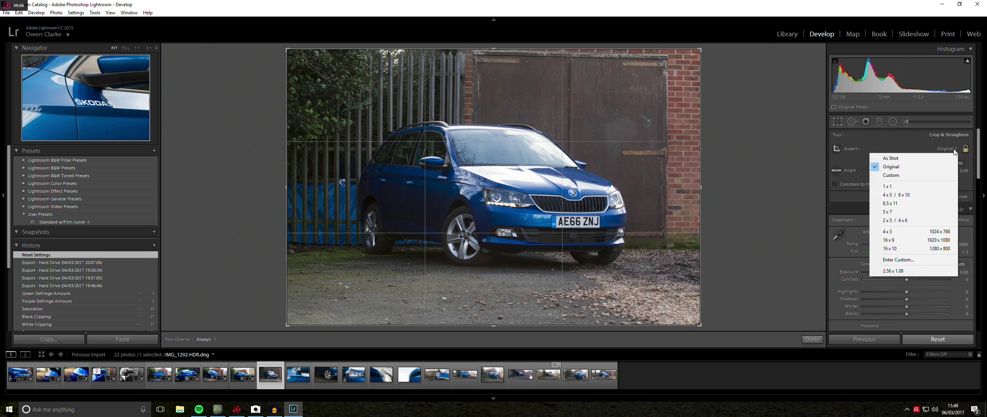
{"action": "left_click", "coordinate": [936, 243]}
{"action": "left_click_drag", "start_coordinate": [685, 72], "coordinate": [683, 95]}
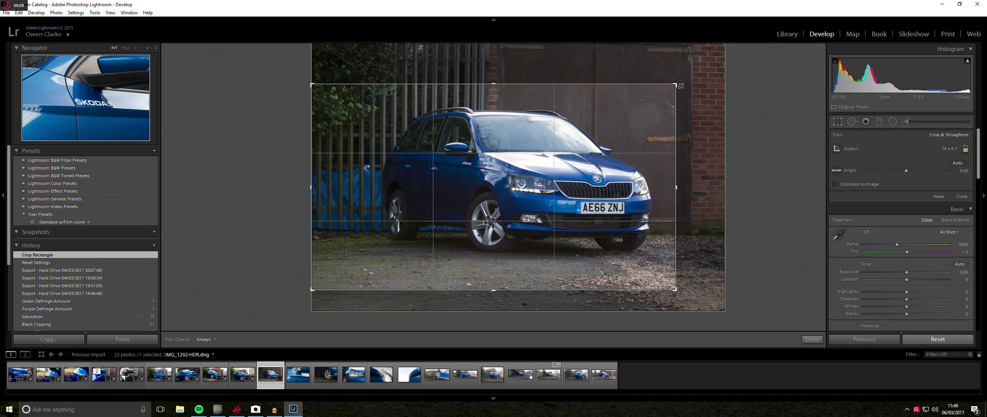
{"action": "left_click_drag", "start_coordinate": [473, 168], "coordinate": [401, 150]}
{"action": "left_click_drag", "start_coordinate": [309, 83], "coordinate": [317, 86]}
{"action": "double_click", "coordinate": [362, 124]}
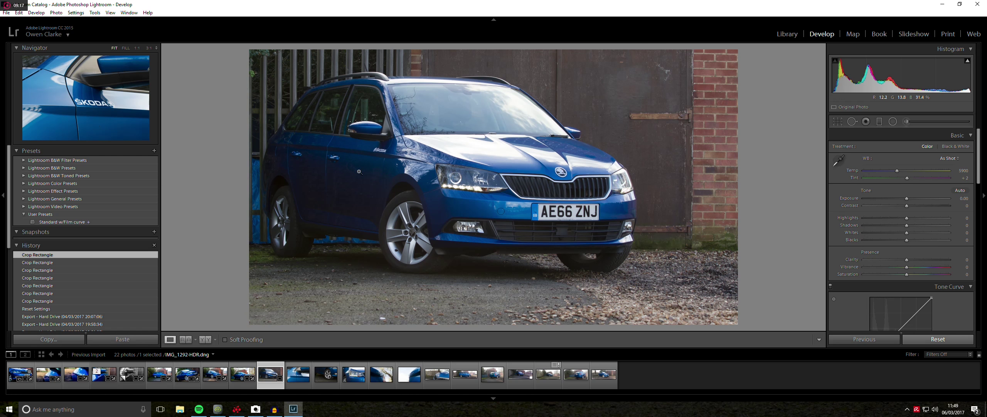
Shift IMG_1292's crop framing slightly and straighten the photo to an angle of −0.78.
{"action": "left_click", "coordinate": [838, 121]}
{"action": "left_click_drag", "start_coordinate": [502, 185], "coordinate": [501, 177]}
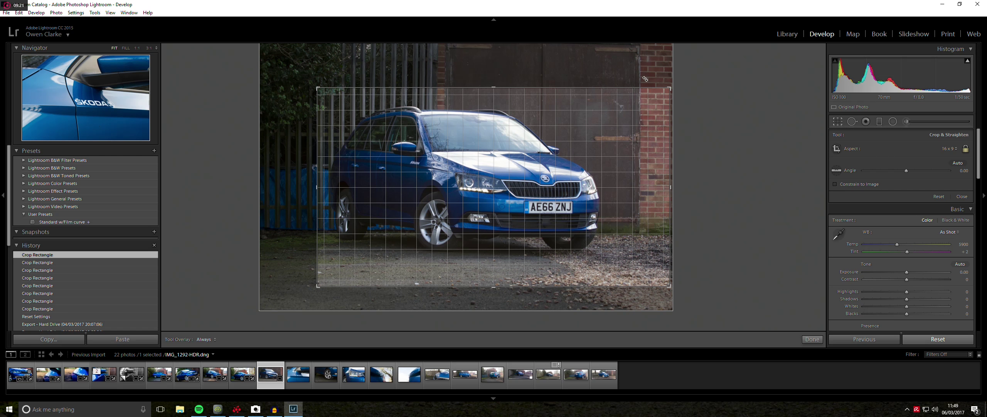
{"action": "left_click_drag", "start_coordinate": [645, 79], "coordinate": [642, 76]}
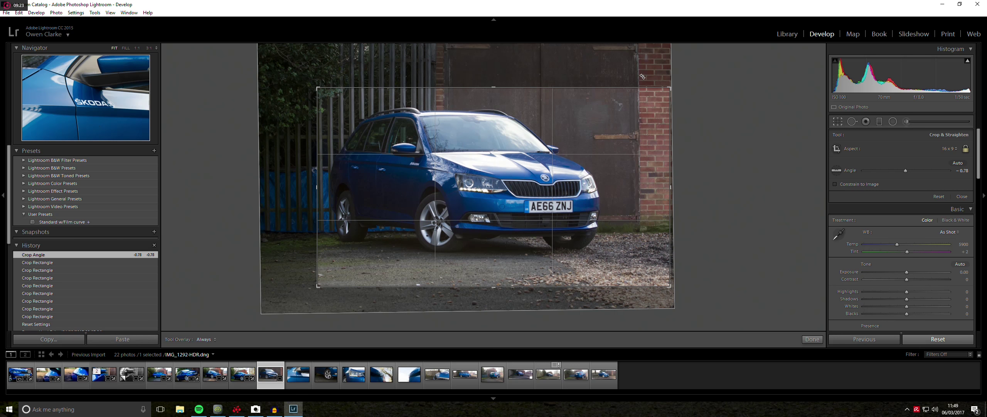
{"action": "key", "text": "Return"}
Set IMG_1292's Contrast +66, Highlights −67, Shadows +57, Whites +51, Blacks −30, Clarity +59, Vibrance +46 and Saturation +38.
{"action": "left_click_drag", "start_coordinate": [907, 205], "coordinate": [878, 218]}
{"action": "left_click_drag", "start_coordinate": [906, 224], "coordinate": [931, 225]}
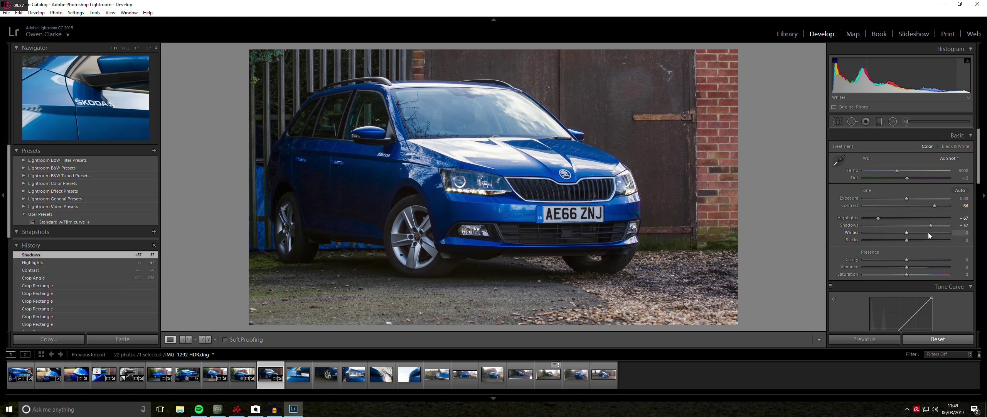
{"action": "left_click", "coordinate": [929, 232]}
{"action": "left_click_drag", "start_coordinate": [906, 239], "coordinate": [931, 259]}
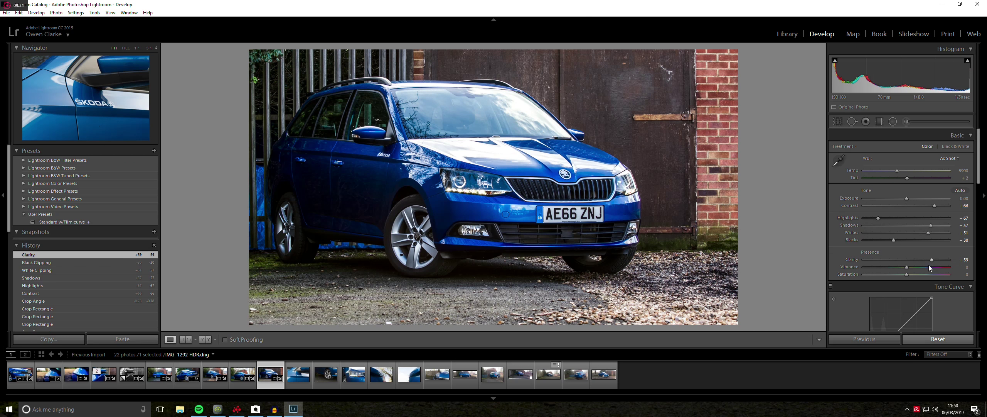
{"action": "left_click", "coordinate": [926, 266]}
{"action": "left_click", "coordinate": [923, 274]}
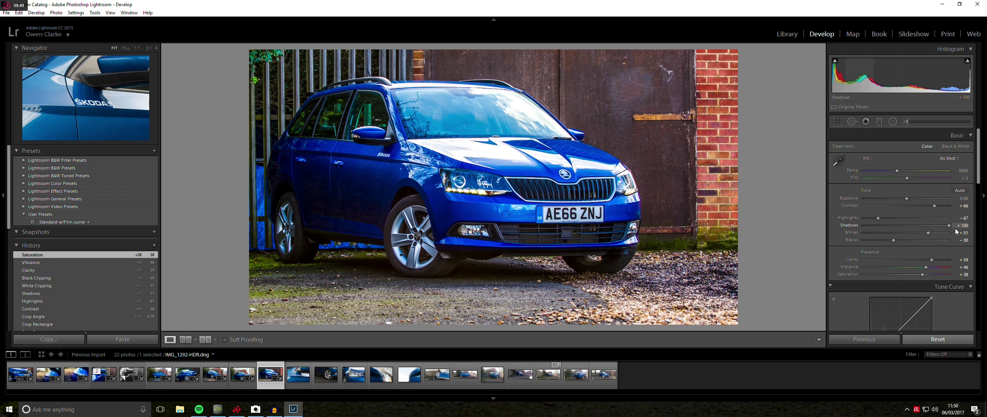
Set IMG_1292's Shadows to +100, Highlights to −76 and Blacks to −34, and sharpen it with Amount 73 and Masking 67.
{"action": "left_click_drag", "start_coordinate": [978, 233], "coordinate": [975, 231]}
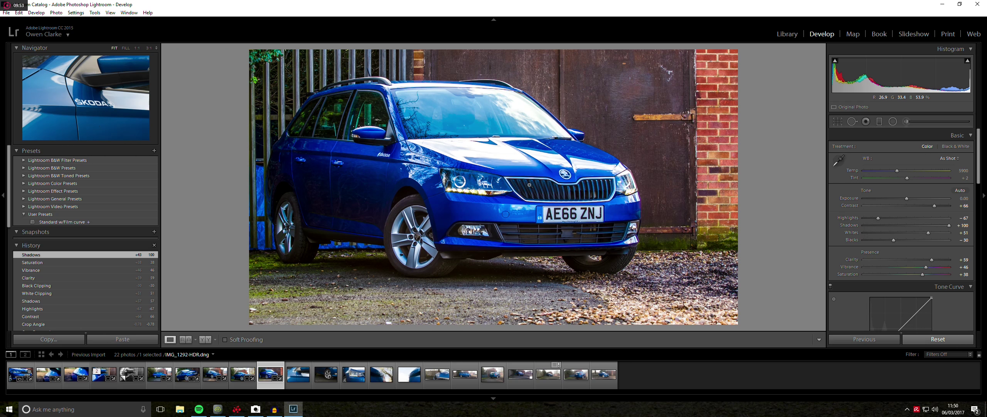
{"action": "left_click_drag", "start_coordinate": [876, 218], "coordinate": [892, 240]}
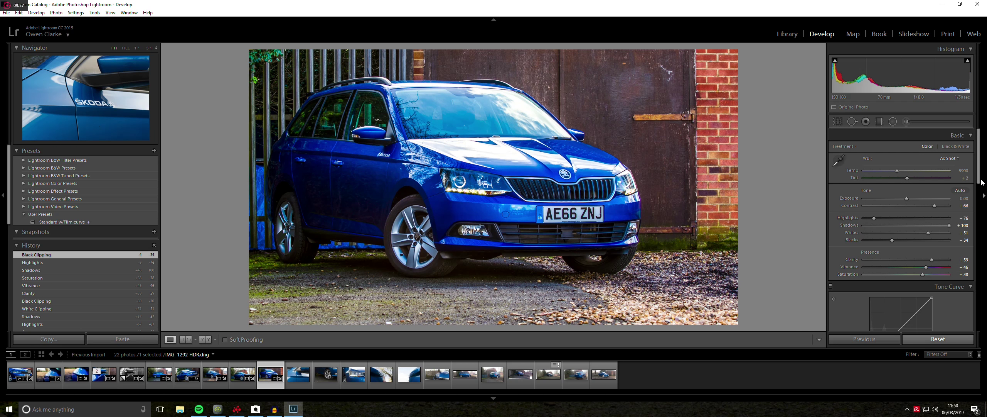
{"action": "scroll", "coordinate": [982, 183], "scroll_direction": "down", "scroll_amount": 5}
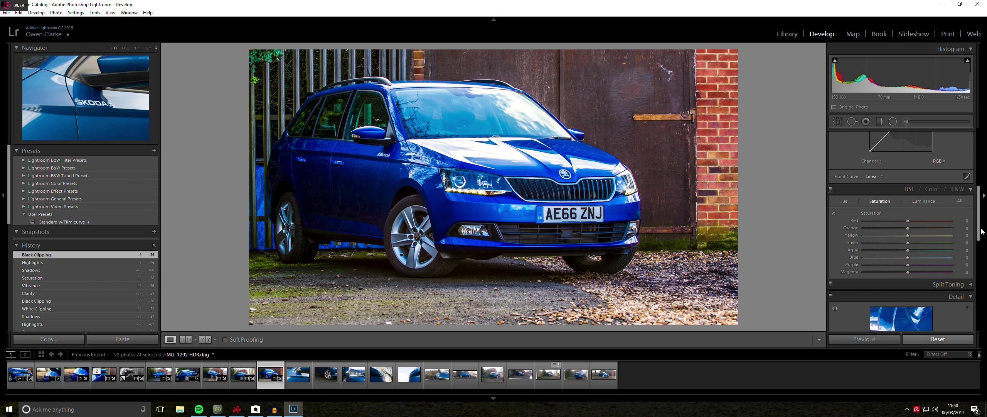
{"action": "scroll", "coordinate": [982, 231], "scroll_direction": "down", "scroll_amount": 5}
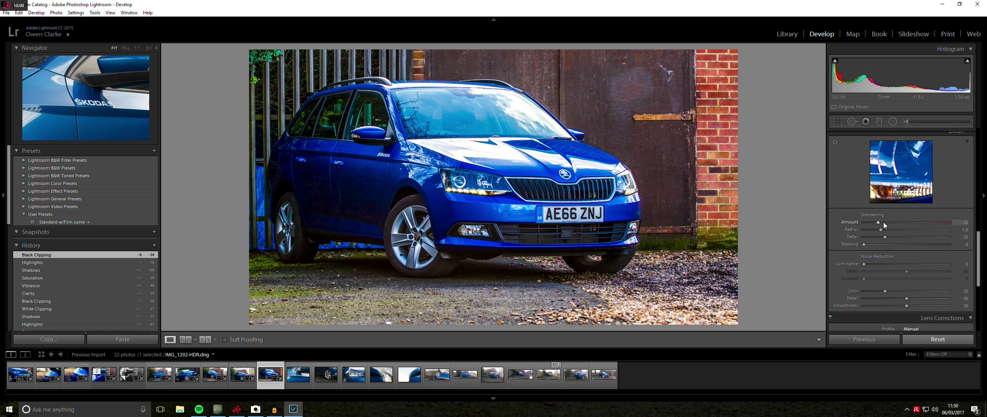
{"action": "left_click_drag", "start_coordinate": [917, 225], "coordinate": [922, 244]}
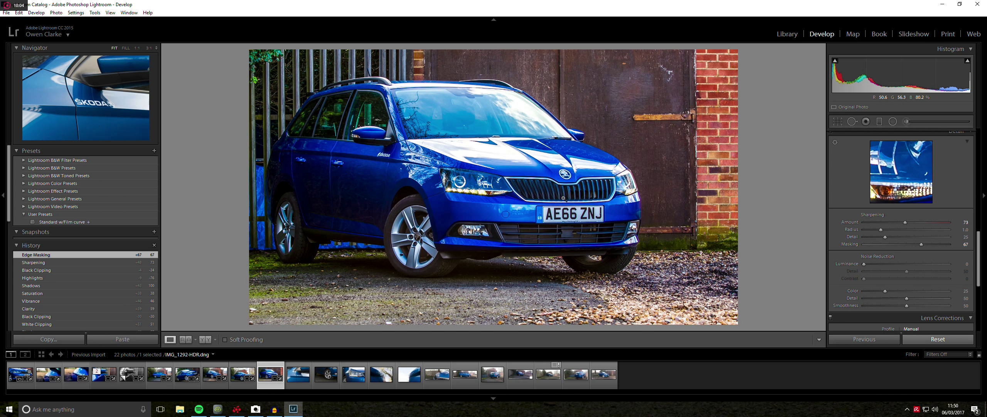
Crop IMG_1303 to a 16 x 9 aspect and frame it tightly around the ŠKODA lettering.
{"action": "left_click", "coordinate": [298, 374]}
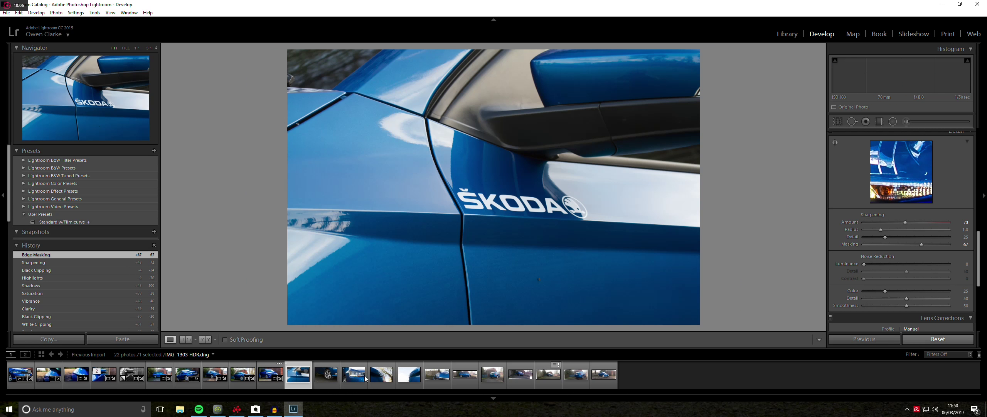
{"action": "key", "text": "r"}
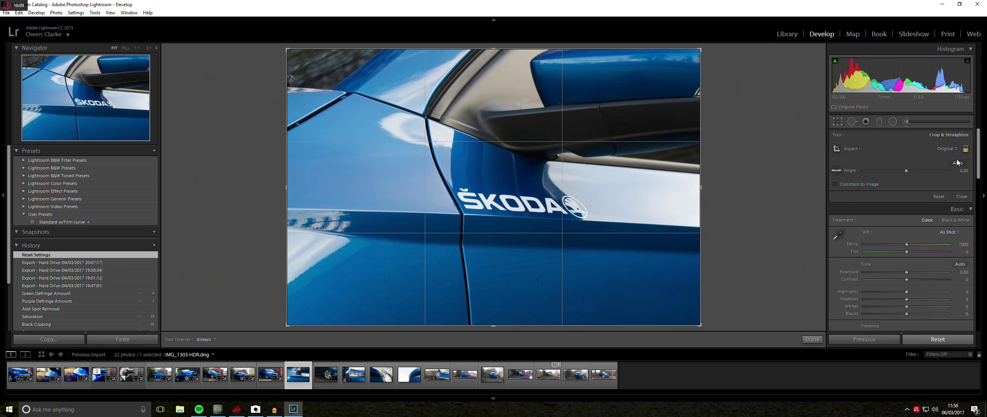
{"action": "left_click", "coordinate": [948, 149]}
{"action": "left_click", "coordinate": [930, 240]}
{"action": "left_click_drag", "start_coordinate": [697, 65], "coordinate": [665, 92]}
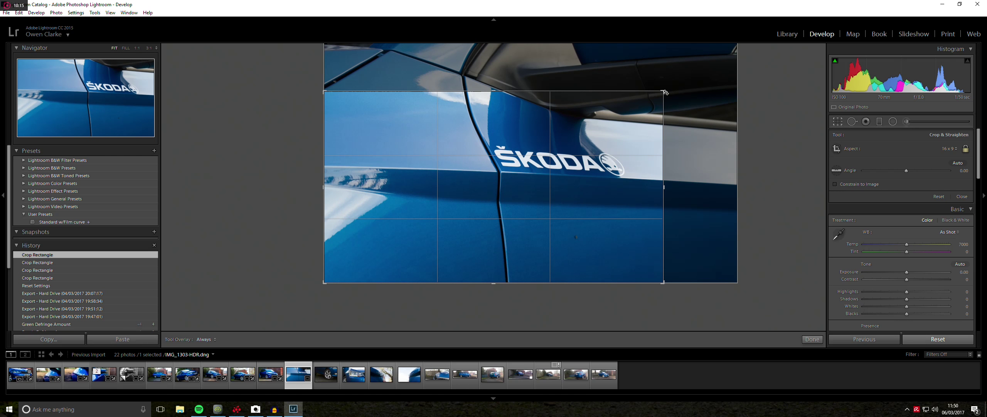
{"action": "key", "text": "Return"}
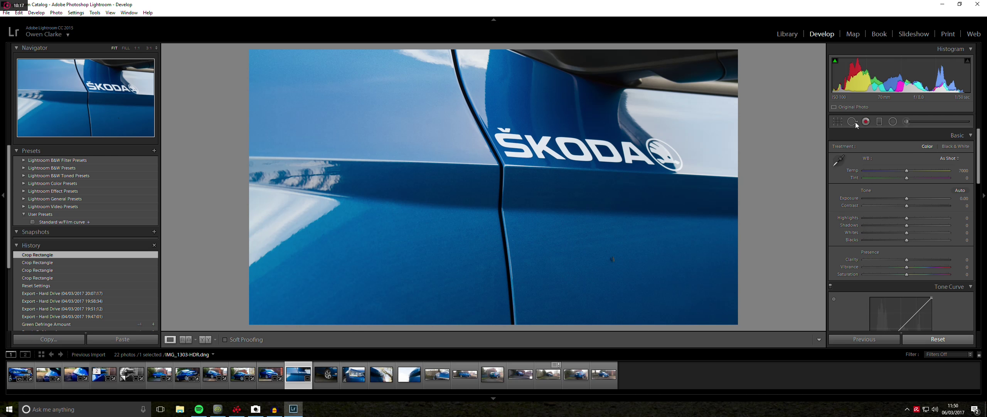
Widen IMG_1303's crop slightly to include more of the bodywork around the lettering.
{"action": "key", "text": "r"}
{"action": "left_click_drag", "start_coordinate": [665, 89], "coordinate": [681, 79]}
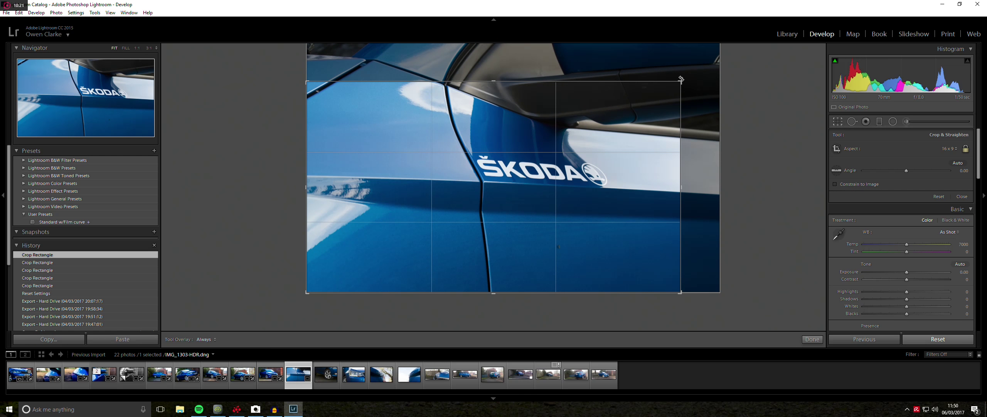
{"action": "key", "text": "r"}
Set IMG_1303's Contrast +42, Highlights −29, Shadows +47, Whites +49, Blacks −34, Clarity +54, Vibrance +44 and Saturation +13.
{"action": "left_click_drag", "start_coordinate": [906, 205], "coordinate": [913, 275]}
{"action": "left_click", "coordinate": [927, 267]}
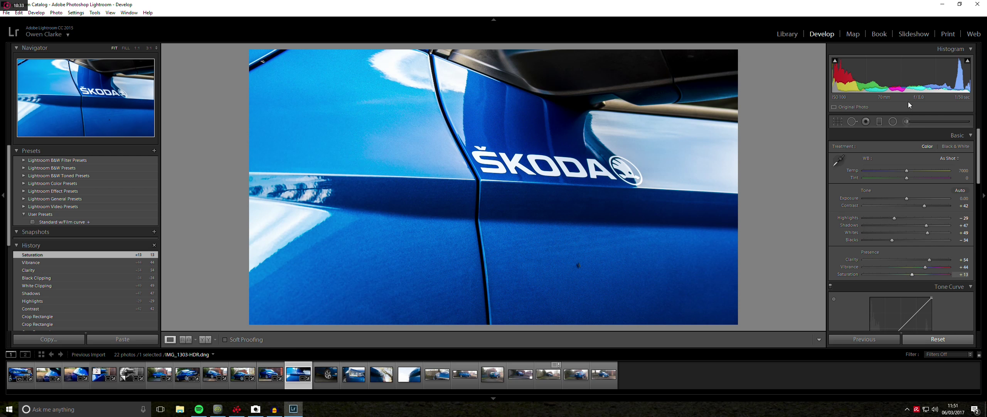
Heal the small dark spot on the blue door panel below the ŠKODA lettering with Spot Removal.
{"action": "left_click", "coordinate": [854, 119]}
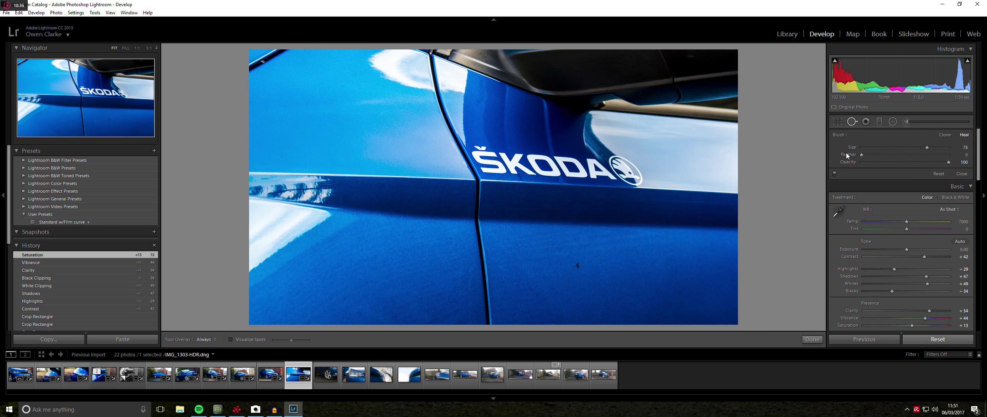
{"action": "left_click", "coordinate": [579, 265]}
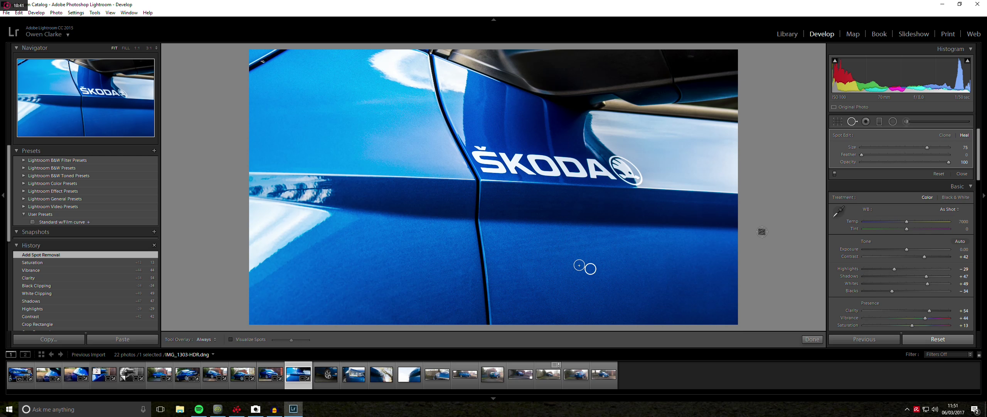
{"action": "left_click", "coordinate": [814, 342]}
Crop IMG_1310 to a 16 x 9 aspect, tighten the frame around the wheel and tilt the photo slightly.
{"action": "left_click", "coordinate": [326, 373]}
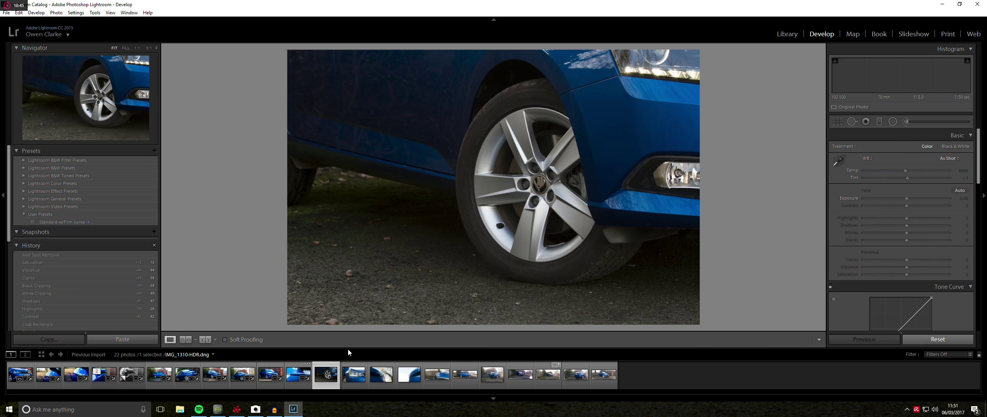
{"action": "left_click", "coordinate": [836, 122]}
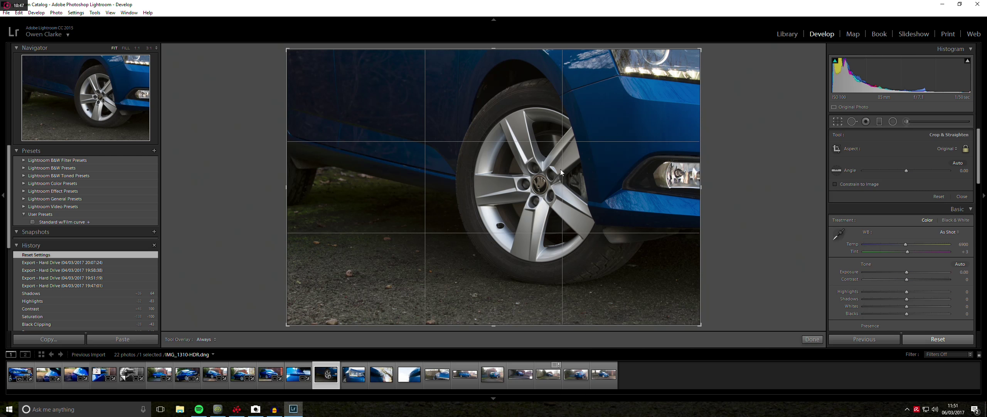
{"action": "left_click", "coordinate": [940, 147]}
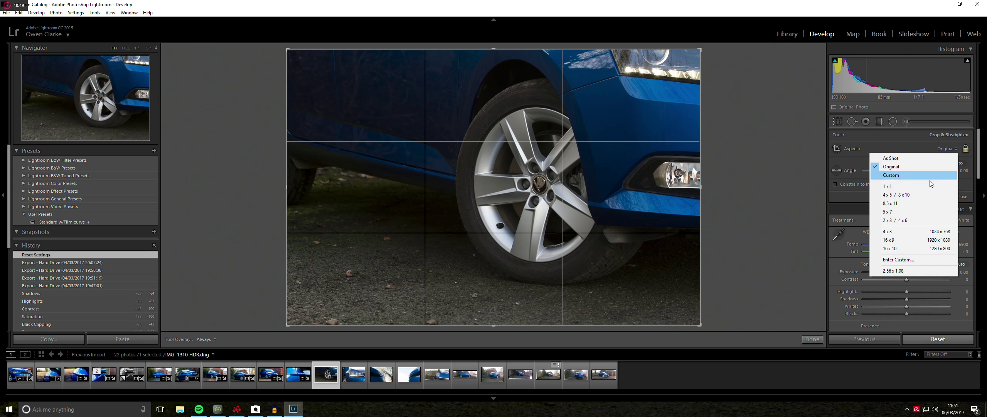
{"action": "left_click", "coordinate": [916, 240]}
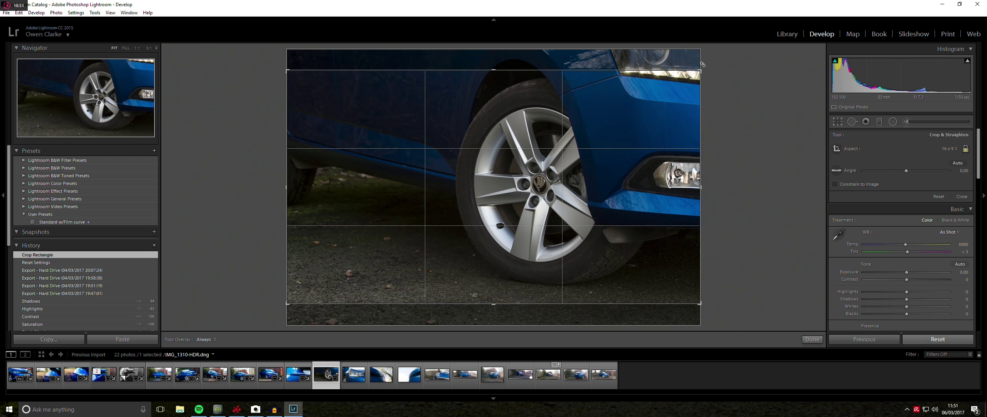
{"action": "mouse_move", "coordinate": [698, 71]}
{"action": "left_mouse_down"}
{"action": "mouse_move", "coordinate": [676, 88]}
{"action": "mouse_move", "coordinate": [687, 77]}
{"action": "left_mouse_up"}
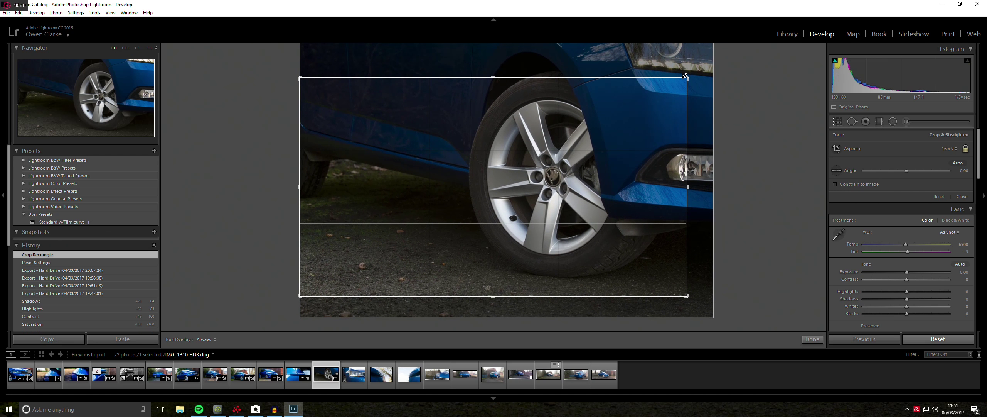
{"action": "left_click_drag", "start_coordinate": [617, 87], "coordinate": [616, 75]}
{"action": "key", "text": "Return"}
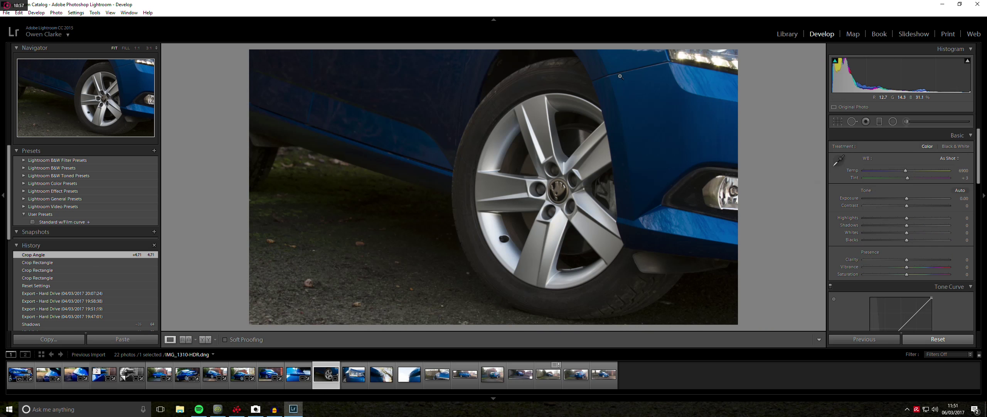
Set IMG_1310's Exposure +0.23, Contrast +70, Highlights +3, Shadows +58, Whites +45, Blacks −42, Clarity +100 and Saturation −100.
{"action": "left_click_drag", "start_coordinate": [911, 206], "coordinate": [936, 205]}
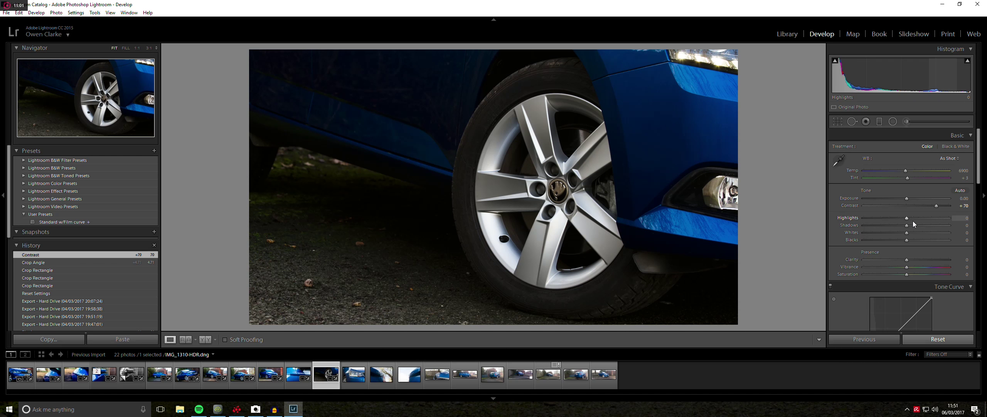
{"action": "mouse_move", "coordinate": [907, 218]}
{"action": "left_mouse_down"}
{"action": "mouse_move", "coordinate": [879, 226]}
{"action": "mouse_move", "coordinate": [927, 225]}
{"action": "mouse_move", "coordinate": [909, 223]}
{"action": "left_mouse_up"}
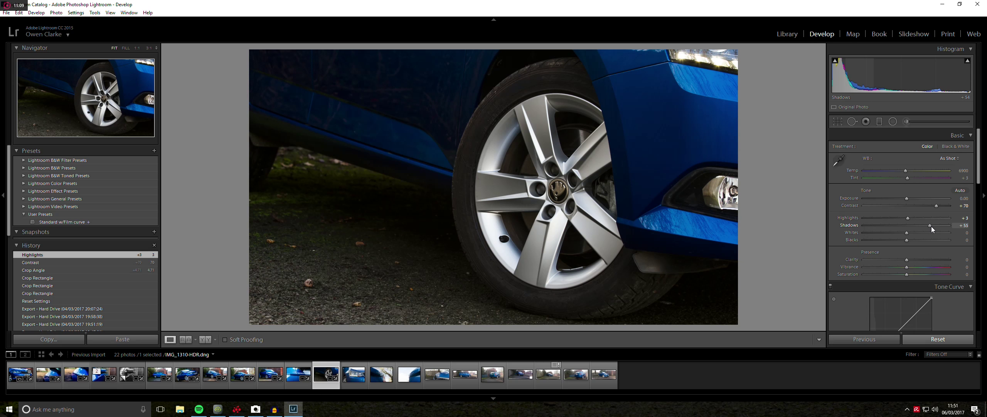
{"action": "left_click_drag", "start_coordinate": [932, 226], "coordinate": [952, 259]}
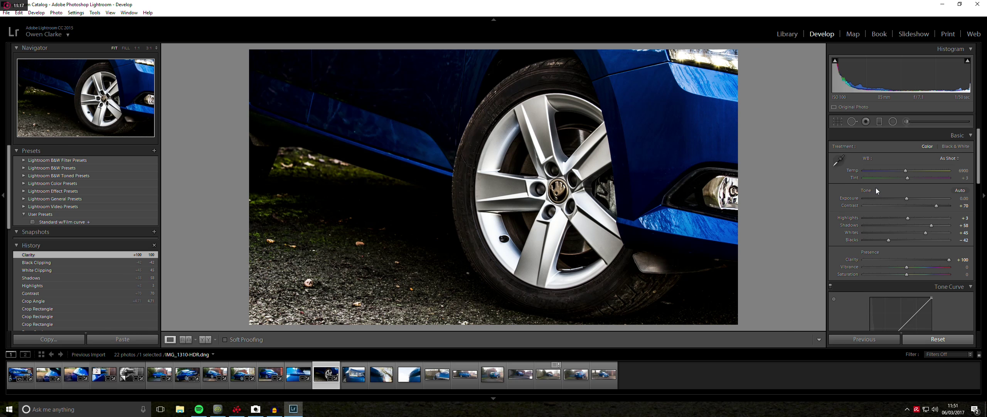
{"action": "left_click_drag", "start_coordinate": [906, 199], "coordinate": [908, 200]}
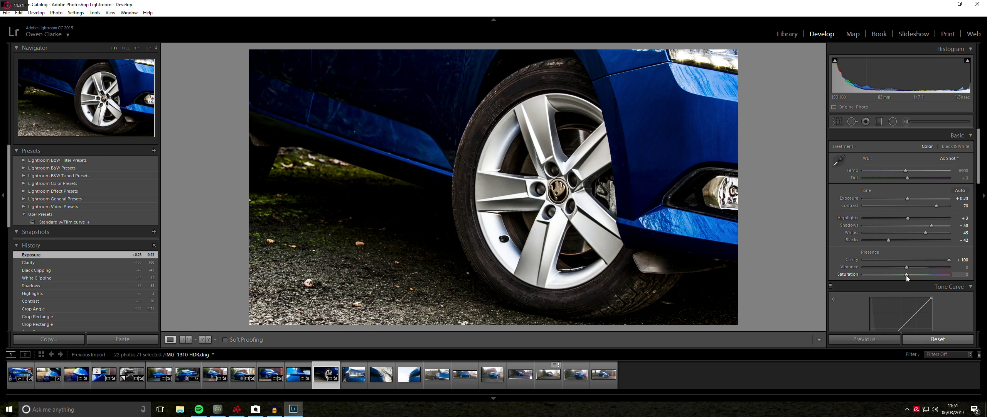
{"action": "left_click_drag", "start_coordinate": [906, 274], "coordinate": [864, 285]}
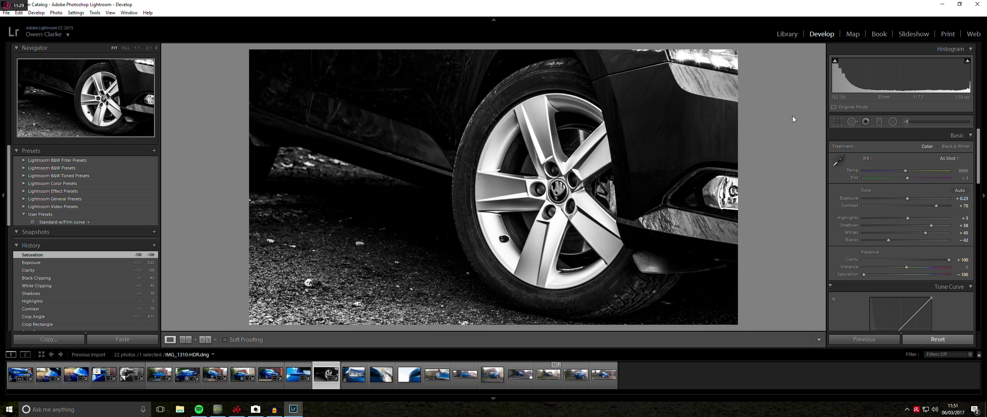
Sharpen the black-and-white wheel photo IMG_1310 by raising the sharpening Amount and Masking.
{"action": "scroll", "coordinate": [898, 215], "scroll_direction": "down", "scroll_amount": 3}
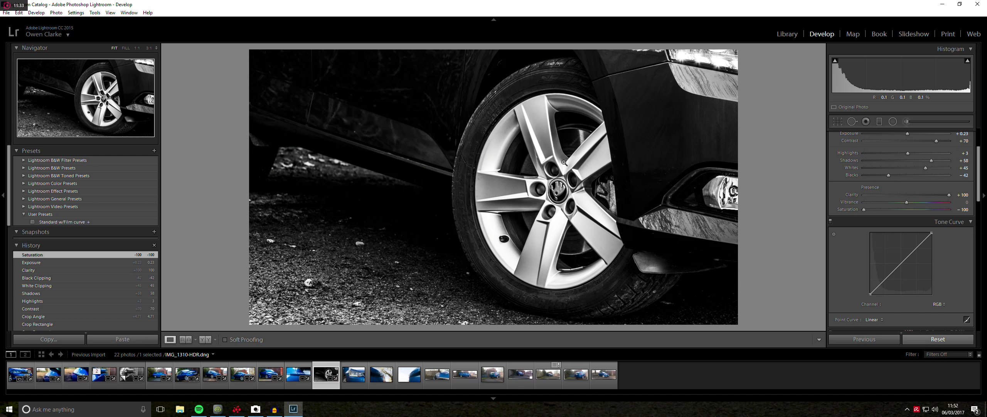
{"action": "left_click_drag", "start_coordinate": [979, 182], "coordinate": [977, 228]}
{"action": "scroll", "coordinate": [902, 232], "scroll_direction": "down", "scroll_amount": 5}
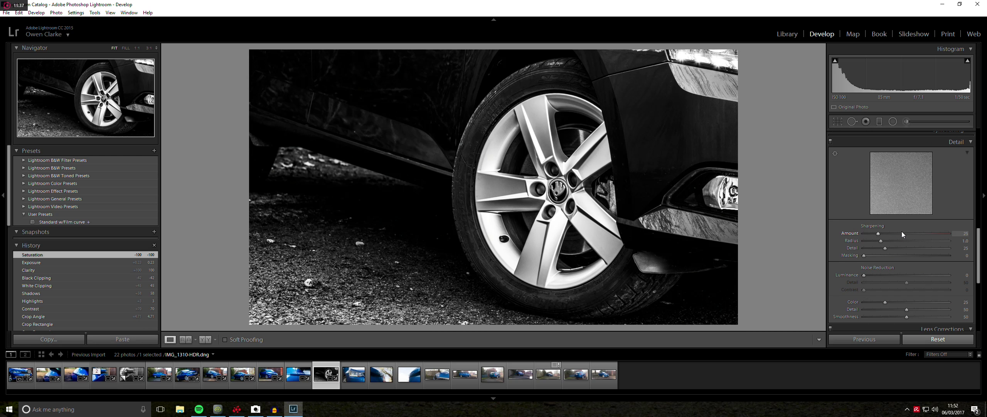
{"action": "left_click_drag", "start_coordinate": [914, 235], "coordinate": [927, 255]}
{"action": "left_click", "coordinate": [917, 255]}
Crop IMG_1313 to a 16 x 9 aspect and tilt the photo to an angle of 7.68.
{"action": "left_click", "coordinate": [348, 375]}
{"action": "left_click", "coordinate": [838, 121]}
{"action": "left_click", "coordinate": [947, 149]}
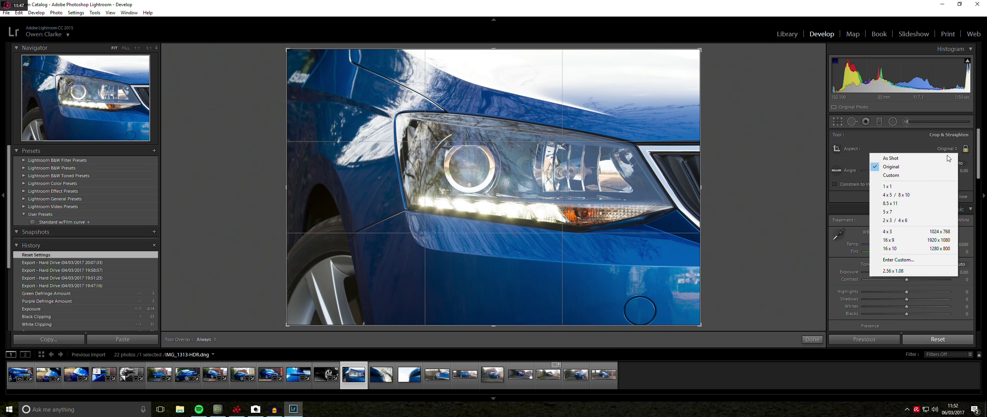
{"action": "left_click", "coordinate": [908, 240]}
{"action": "left_click_drag", "start_coordinate": [617, 64], "coordinate": [638, 87]}
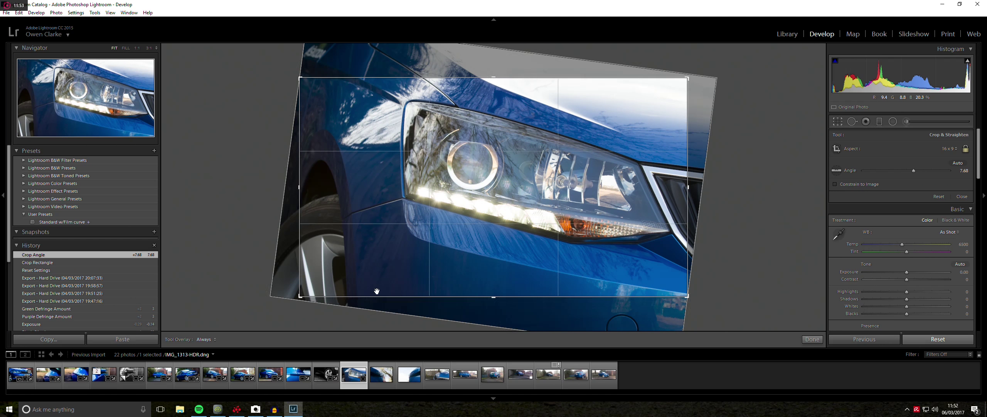
Tighten IMG_1313's crop around the headlight and shift the framing slightly.
{"action": "left_click_drag", "start_coordinate": [300, 296], "coordinate": [331, 280]}
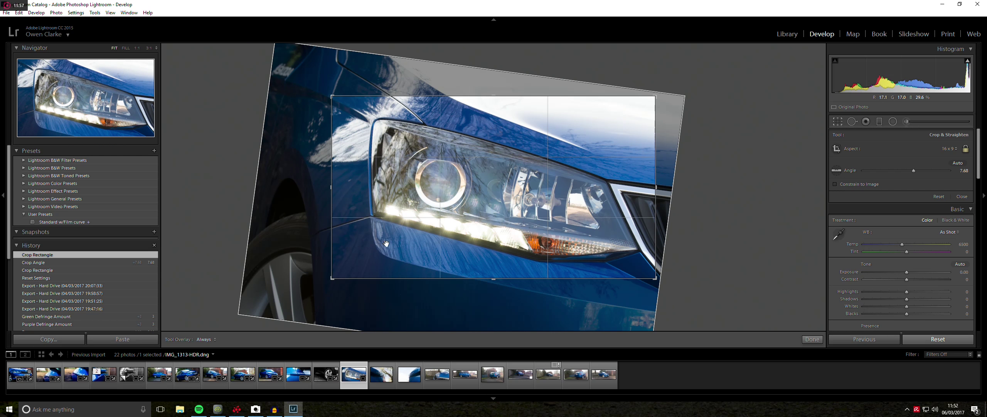
{"action": "left_click_drag", "start_coordinate": [444, 223], "coordinate": [442, 210]}
{"action": "key", "text": "Return"}
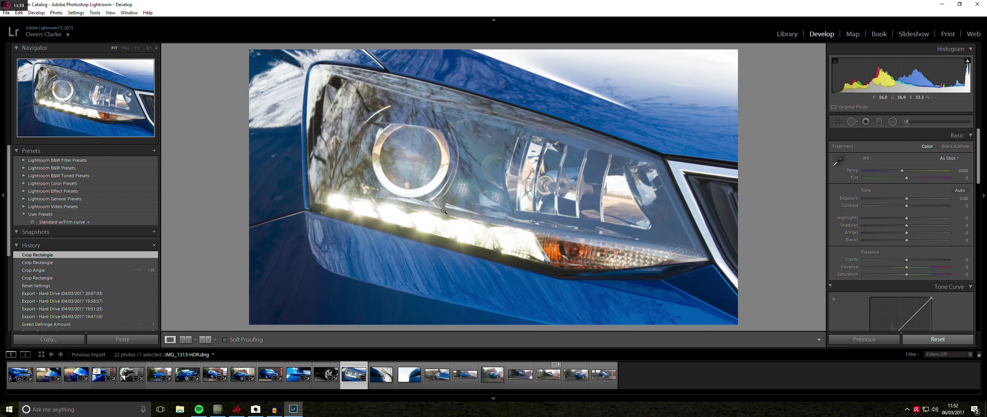
Set IMG_1313's Contrast +62, Highlights −88, Shadows +30, Whites +53, Blacks −38, Clarity +61 and Vibrance +43, with Saturation at 0.
{"action": "left_click_drag", "start_coordinate": [911, 203], "coordinate": [933, 262]}
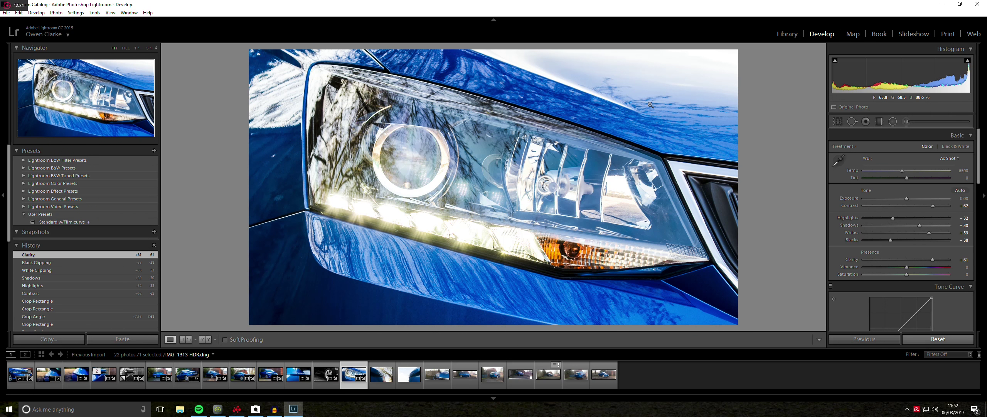
{"action": "left_click_drag", "start_coordinate": [908, 266], "coordinate": [922, 270]}
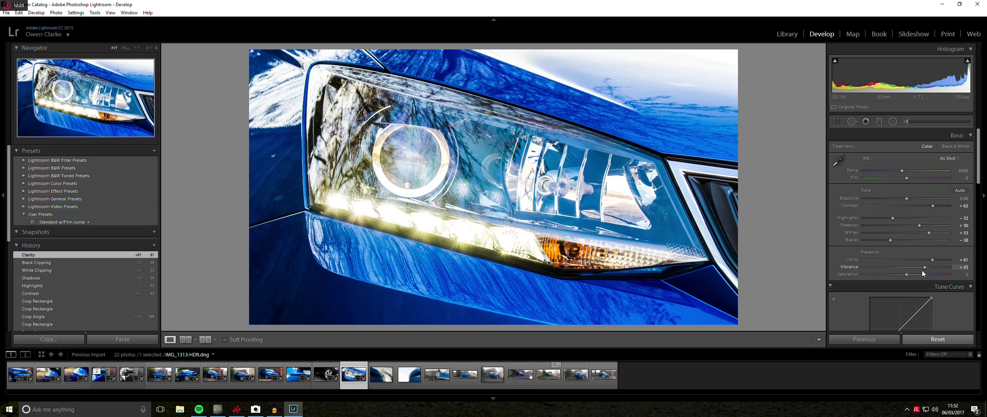
{"action": "left_click", "coordinate": [900, 273]}
{"action": "double_click", "coordinate": [900, 273]}
{"action": "left_click_drag", "start_coordinate": [893, 218], "coordinate": [870, 219]}
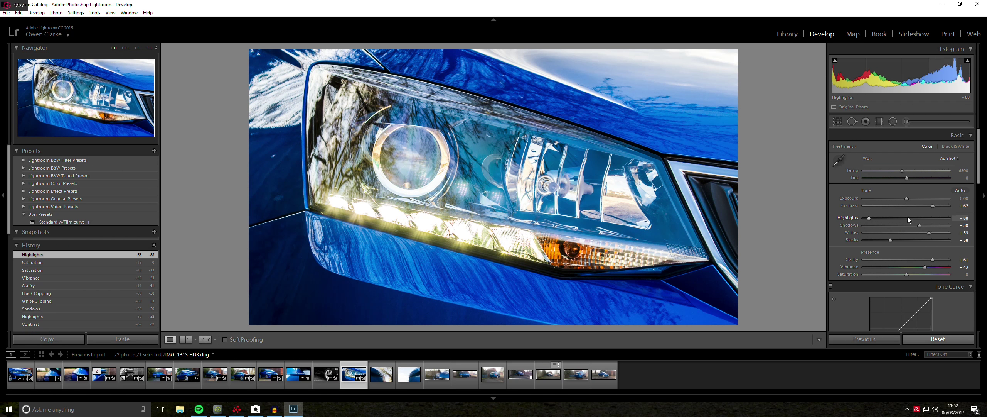
Sharpen the headlight photo IMG_1313 with Amount 98 and Masking 72.
{"action": "left_click_drag", "start_coordinate": [981, 169], "coordinate": [982, 224]}
{"action": "scroll", "coordinate": [888, 255], "scroll_direction": "down", "scroll_amount": 5}
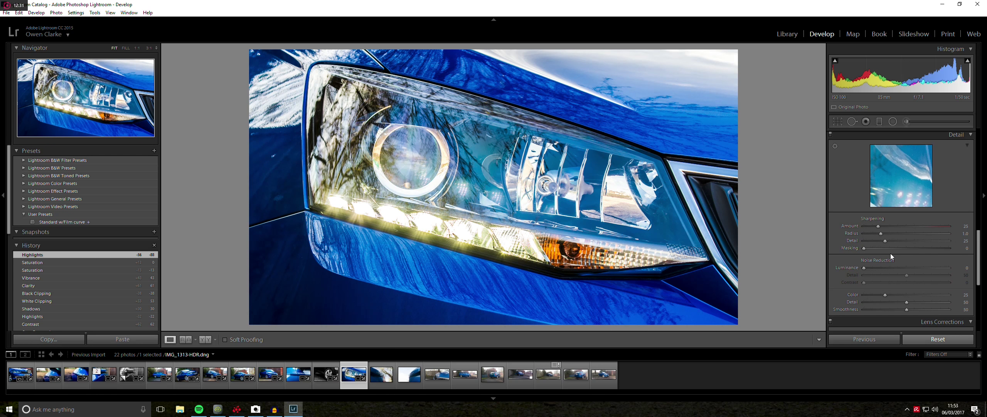
{"action": "left_click_drag", "start_coordinate": [924, 236], "coordinate": [926, 247]}
{"action": "left_click", "coordinate": [920, 247]}
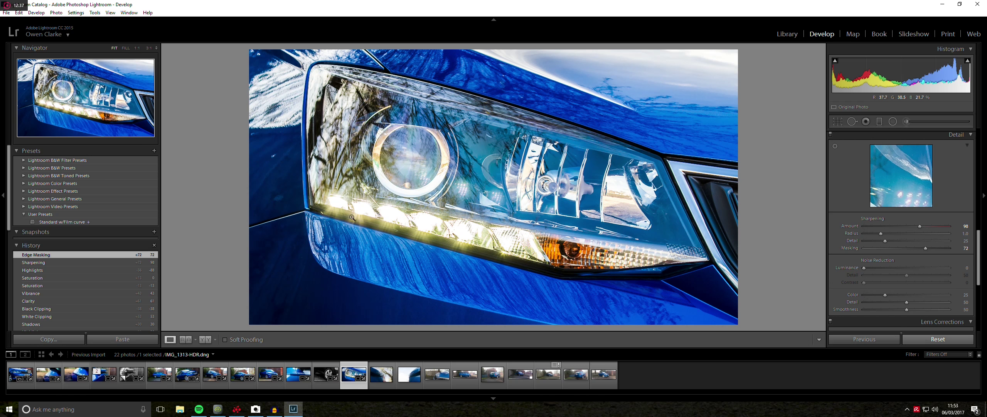
Crop the FABIA badge photo IMG_1322 to a 16 x 9 aspect, tilt it and tighten the framing around the badge and tail light.
{"action": "key", "text": "Right"}
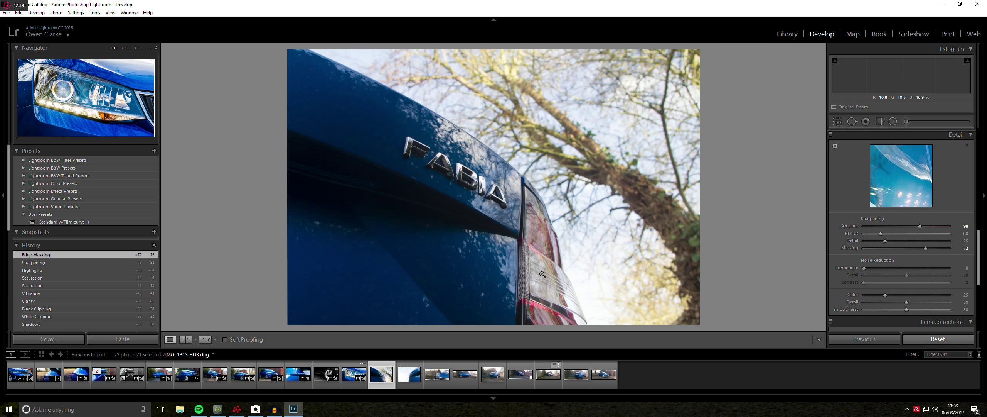
{"action": "key", "text": "r"}
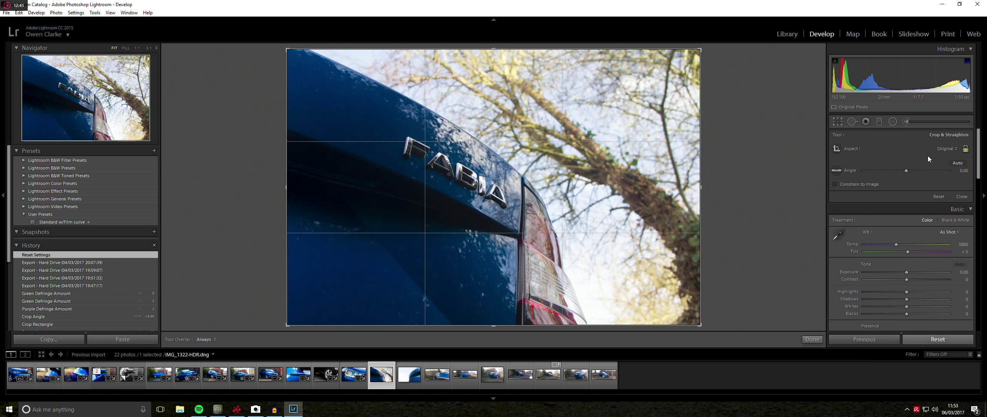
{"action": "left_click", "coordinate": [948, 148]}
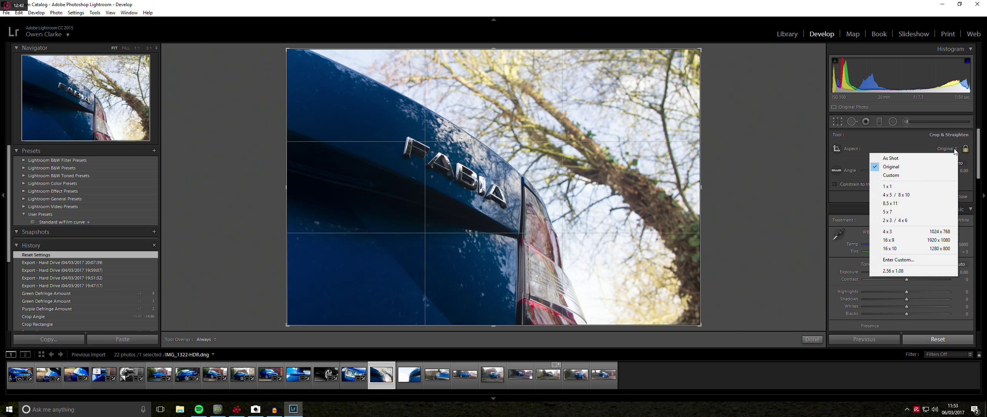
{"action": "left_click", "coordinate": [898, 239]}
{"action": "left_click_drag", "start_coordinate": [685, 61], "coordinate": [646, 110]}
{"action": "left_click_drag", "start_coordinate": [320, 283], "coordinate": [321, 278]}
{"action": "left_click_drag", "start_coordinate": [384, 251], "coordinate": [385, 271]}
{"action": "key", "text": "Return"}
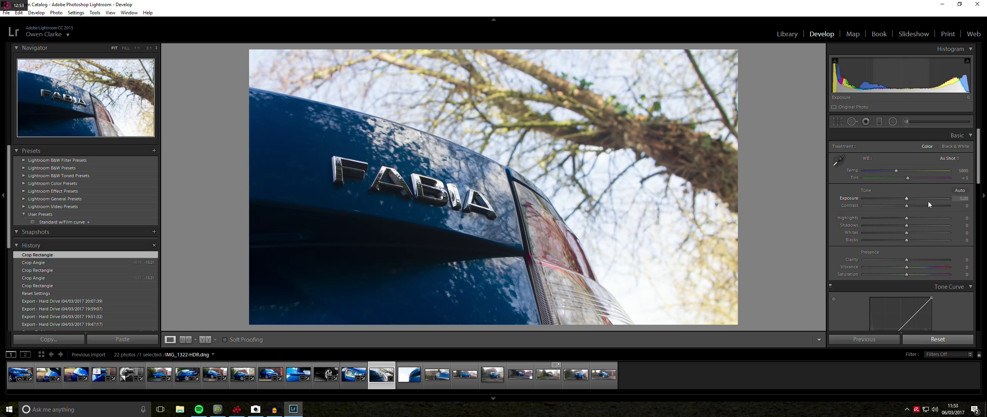
Boost IMG_1322's tone, clarity and colour, with Saturation +36, and sharpen it with Amount 81, Detail 23 and Masking 74.
{"action": "left_click_drag", "start_coordinate": [906, 217], "coordinate": [933, 205]}
{"action": "left_click_drag", "start_coordinate": [907, 259], "coordinate": [922, 276]}
{"action": "left_click_drag", "start_coordinate": [982, 175], "coordinate": [976, 269]}
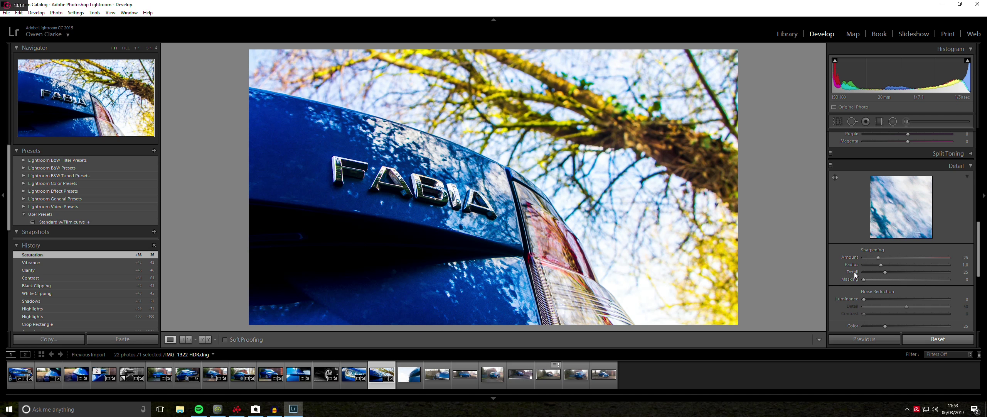
{"action": "left_click_drag", "start_coordinate": [891, 258], "coordinate": [902, 258]}
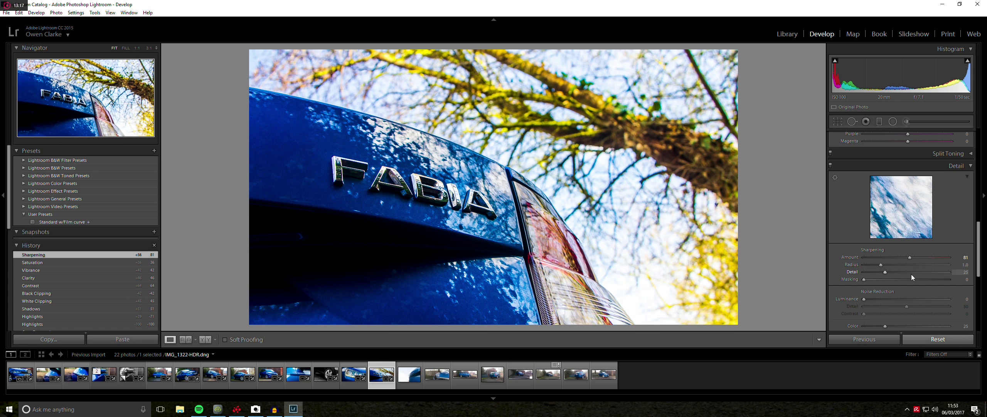
{"action": "mouse_move", "coordinate": [911, 273]}
{"action": "left_mouse_down"}
{"action": "mouse_move", "coordinate": [884, 273]}
{"action": "mouse_move", "coordinate": [927, 281]}
{"action": "left_mouse_up"}
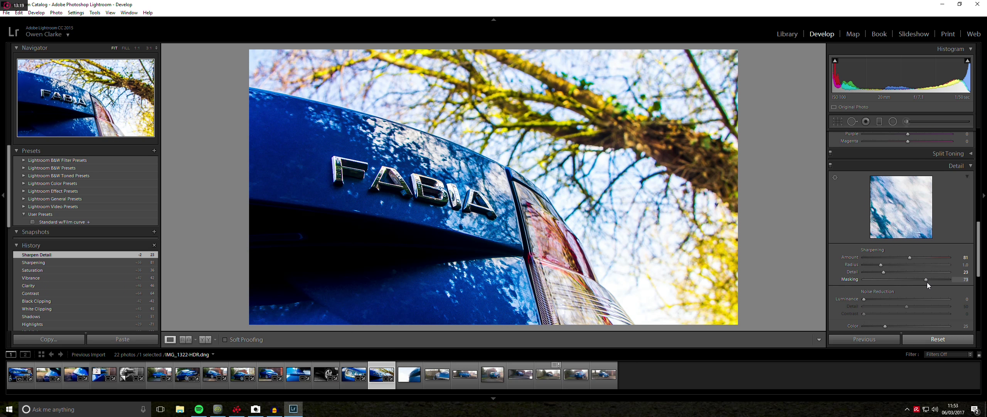
Set IMG_1322's HSL saturation to Orange −15, Yellow −30, Green −30, Aqua +23 and Blue +23.
{"action": "scroll", "coordinate": [981, 238], "scroll_direction": "up", "scroll_amount": 5}
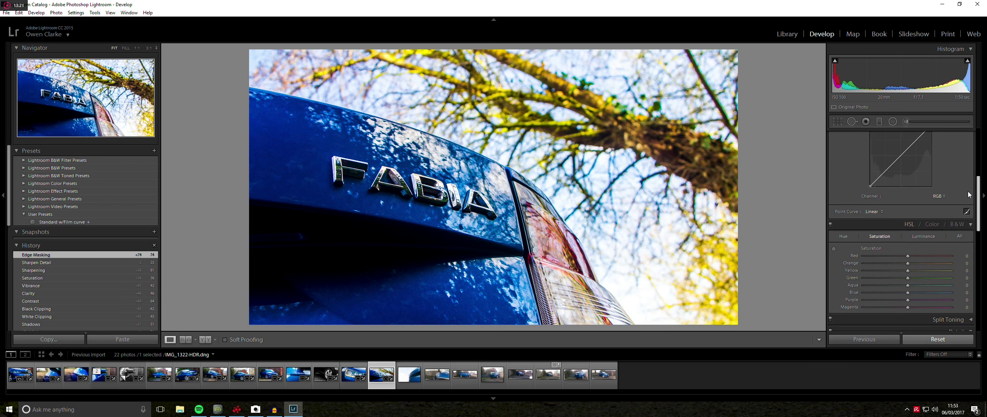
{"action": "left_click_drag", "start_coordinate": [908, 263], "coordinate": [918, 285]}
{"action": "left_click", "coordinate": [900, 276]}
{"action": "left_click", "coordinate": [918, 292]}
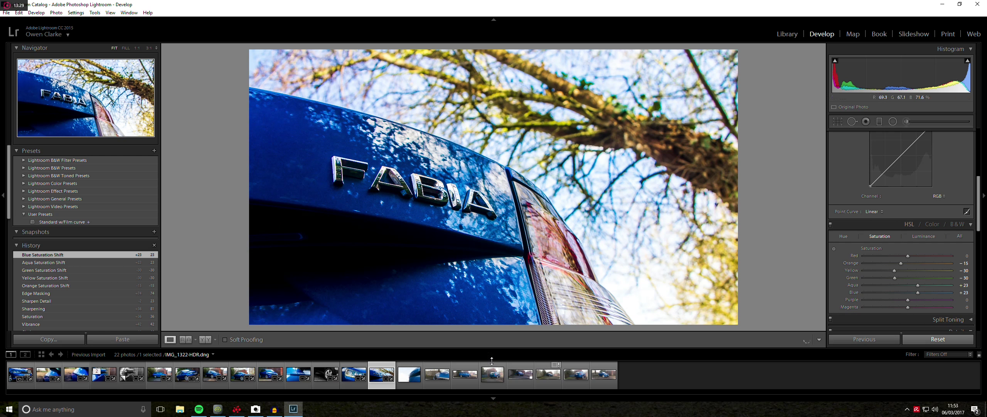
Crop the ŠKODA badge photo IMG_1325 to a tighter 16 x 9 frame with the badge toward the right and sky on the left.
{"action": "key", "text": "Right"}
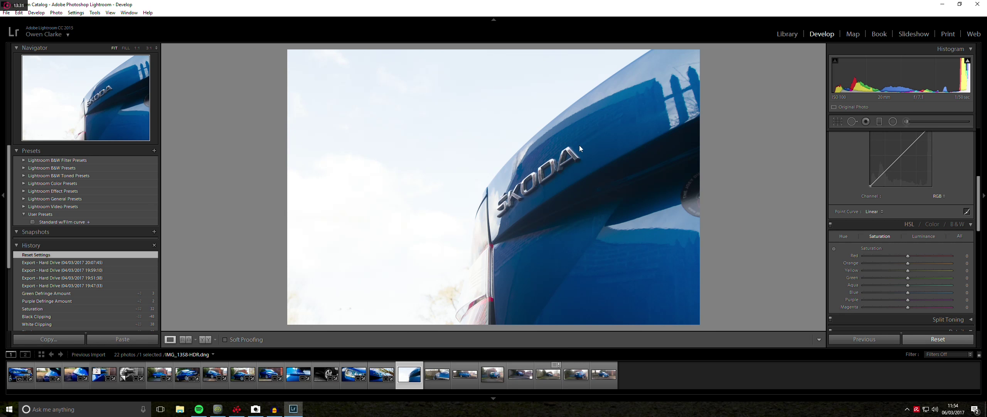
{"action": "left_click", "coordinate": [838, 121]}
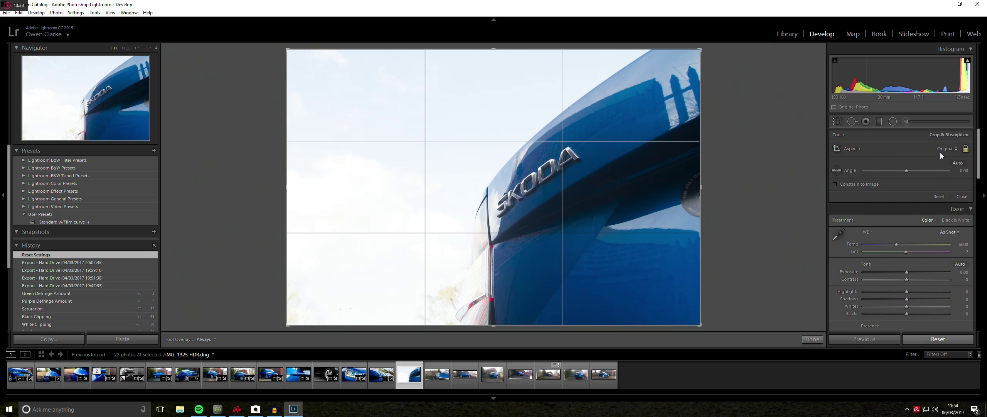
{"action": "left_click", "coordinate": [943, 149]}
{"action": "left_click", "coordinate": [941, 240]}
{"action": "left_click_drag", "start_coordinate": [686, 81], "coordinate": [535, 231]}
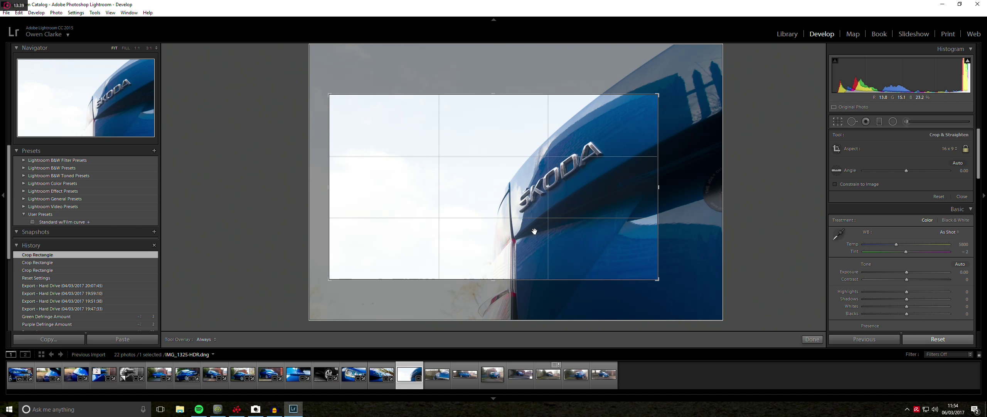
{"action": "key", "text": "Return"}
Set IMG_1325's Exposure −1.95, Contrast +100, Highlights −100, Shadows +100, Whites +48, Blacks −26, Clarity +48, Vibrance +32 and Saturation +24.
{"action": "left_click", "coordinate": [951, 205]}
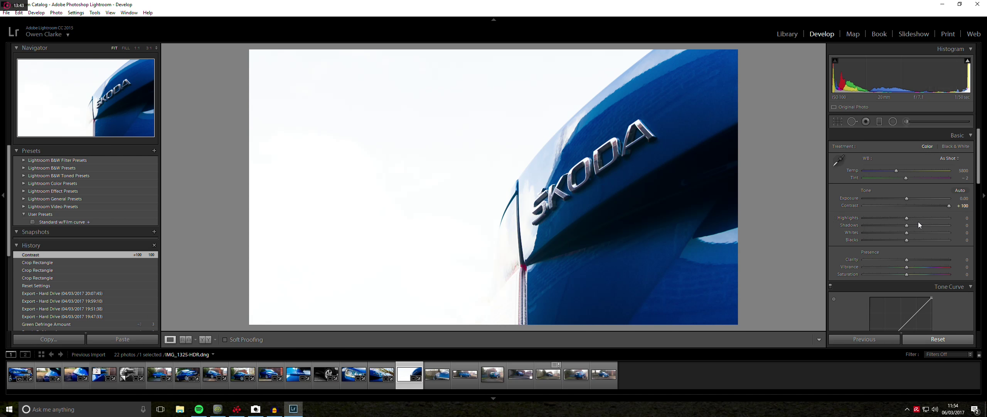
{"action": "left_click_drag", "start_coordinate": [906, 217], "coordinate": [832, 220]}
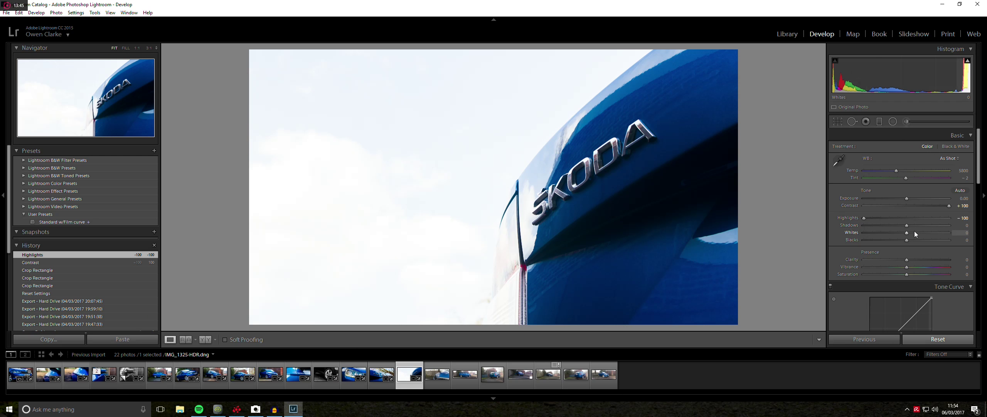
{"action": "left_click_drag", "start_coordinate": [910, 226], "coordinate": [932, 227]}
{"action": "left_click_drag", "start_coordinate": [905, 197], "coordinate": [899, 198]}
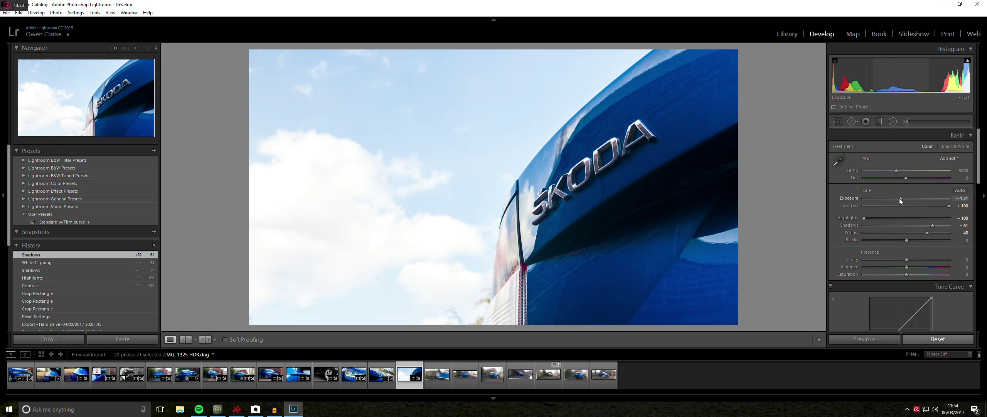
{"action": "left_click_drag", "start_coordinate": [933, 225], "coordinate": [951, 224]}
{"action": "left_click_drag", "start_coordinate": [907, 197], "coordinate": [896, 198]}
{"action": "left_click_drag", "start_coordinate": [907, 240], "coordinate": [916, 274]}
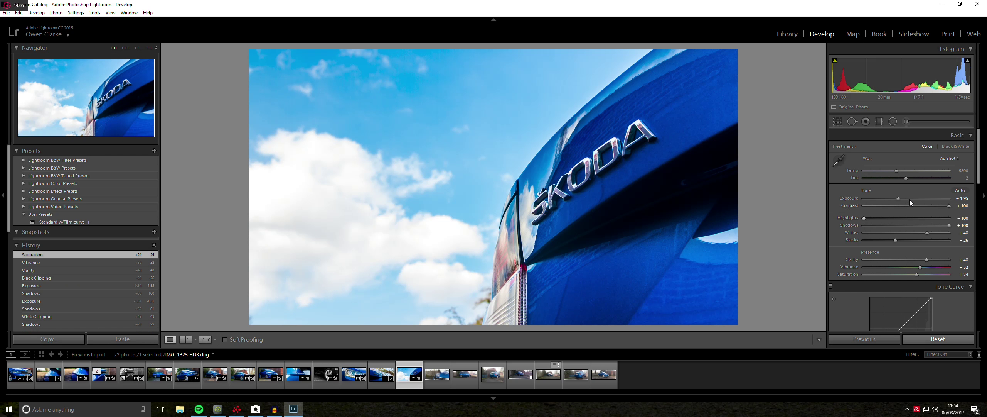
Set IMG_1325's Exposure to −1.77 and sharpen the photo with Amount 105 and Masking 62.
{"action": "left_click_drag", "start_coordinate": [900, 199], "coordinate": [901, 200]}
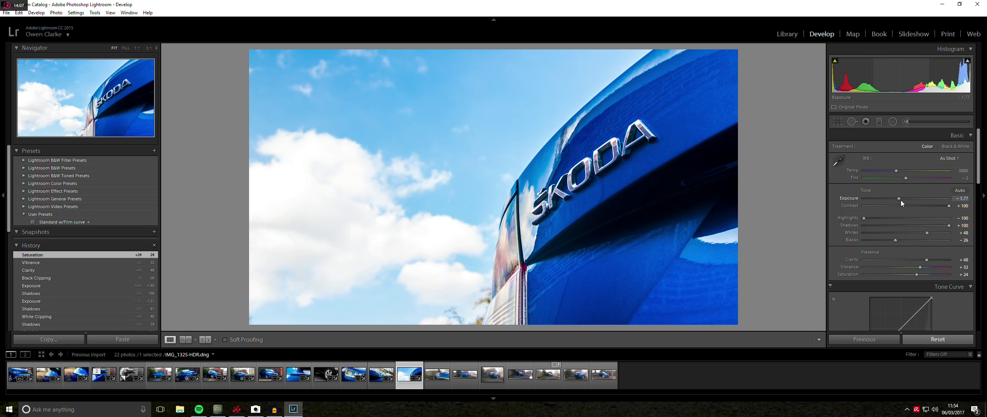
{"action": "left_click_drag", "start_coordinate": [978, 177], "coordinate": [917, 291]}
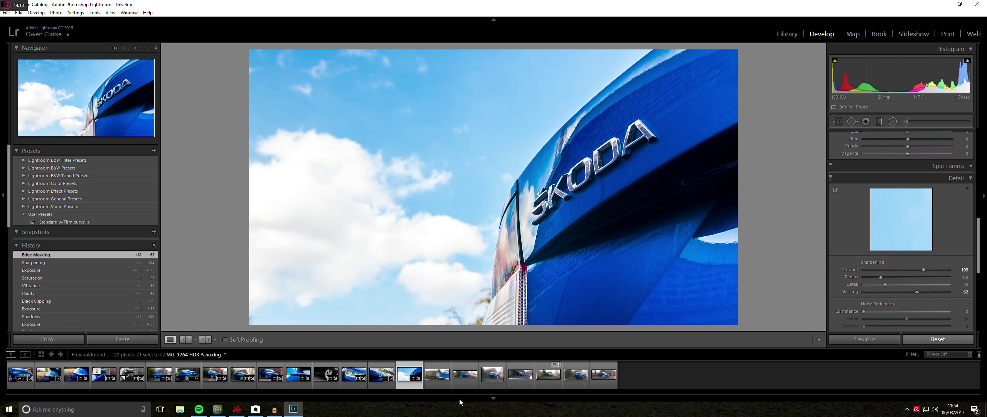
Crop the bonnet panorama IMG_1335-Pano to the 2.56 x 1.08 aspect, tightening and shifting the frame to exclude the white stitching edges.
{"action": "left_click", "coordinate": [437, 373]}
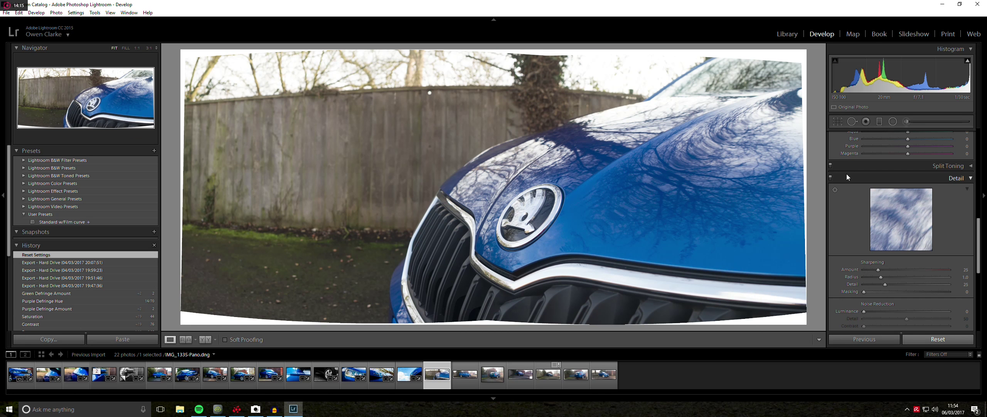
{"action": "left_click", "coordinate": [838, 121]}
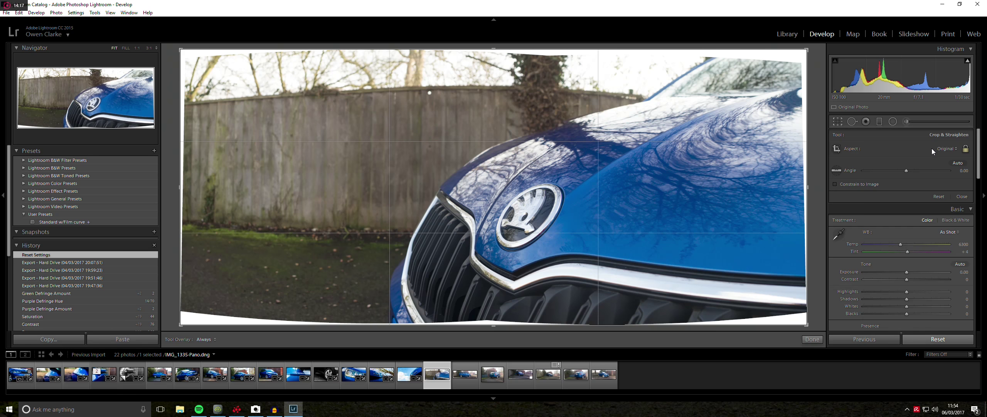
{"action": "left_click", "coordinate": [942, 149]}
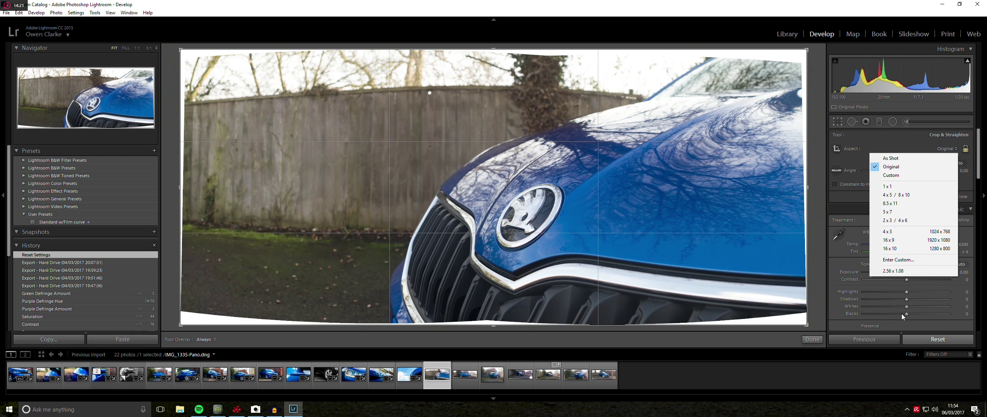
{"action": "left_click", "coordinate": [904, 270]}
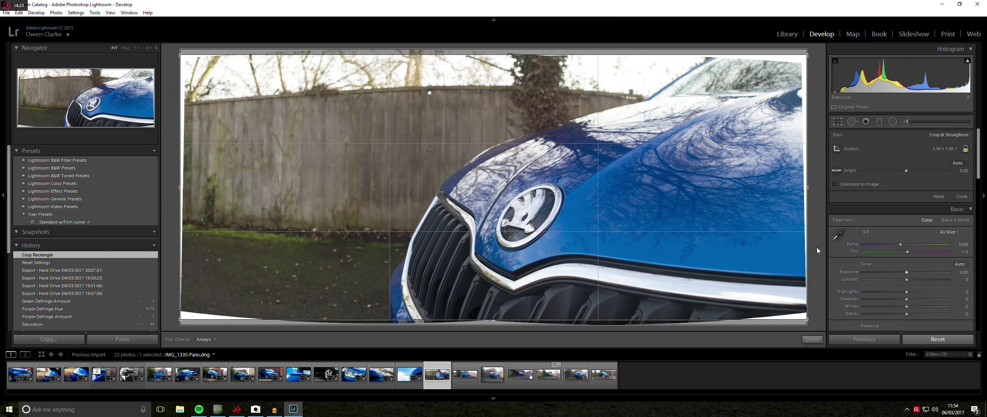
{"action": "left_click_drag", "start_coordinate": [799, 59], "coordinate": [792, 59]}
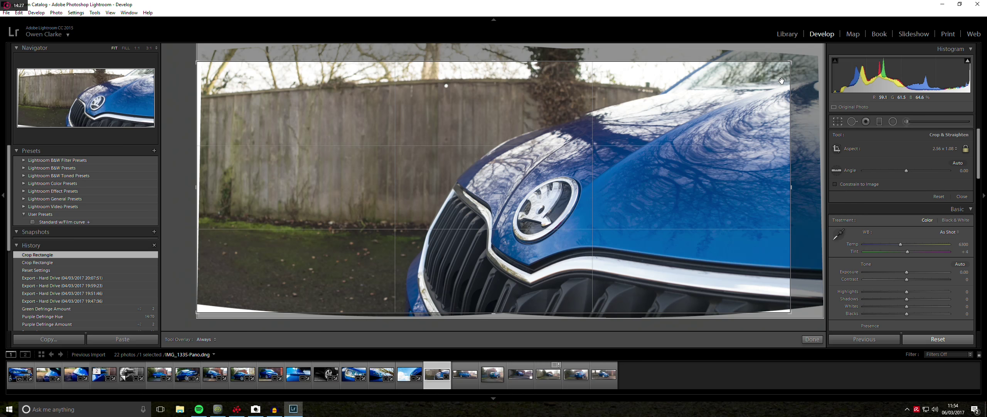
{"action": "left_click_drag", "start_coordinate": [789, 61], "coordinate": [783, 64]}
{"action": "left_click_drag", "start_coordinate": [731, 135], "coordinate": [727, 136]}
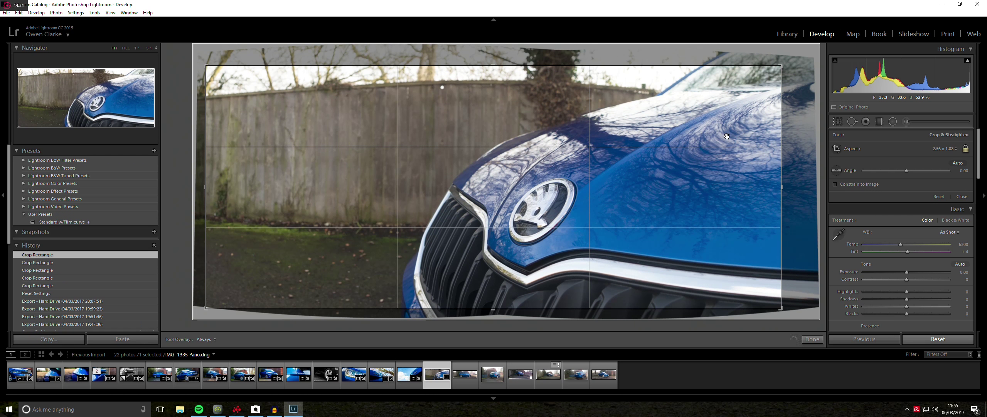
{"action": "mouse_move", "coordinate": [487, 185]}
{"action": "left_mouse_down"}
{"action": "mouse_move", "coordinate": [468, 194]}
{"action": "mouse_move", "coordinate": [492, 190]}
{"action": "left_mouse_up"}
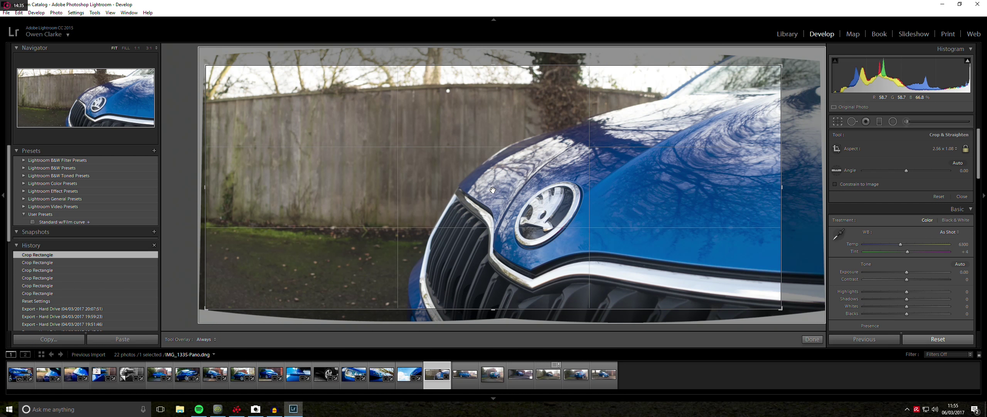
{"action": "key", "text": "Return"}
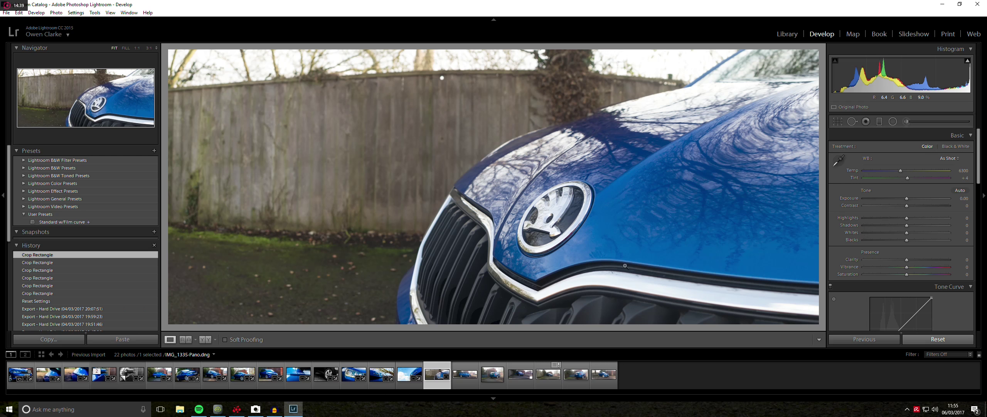
Set IMG_1335-Pano's Contrast +63, Highlights −61, Shadows +40, Whites +43, Blacks −53, Clarity +67, Vibrance +42 and Saturation +59.
{"action": "left_click", "coordinate": [935, 206]}
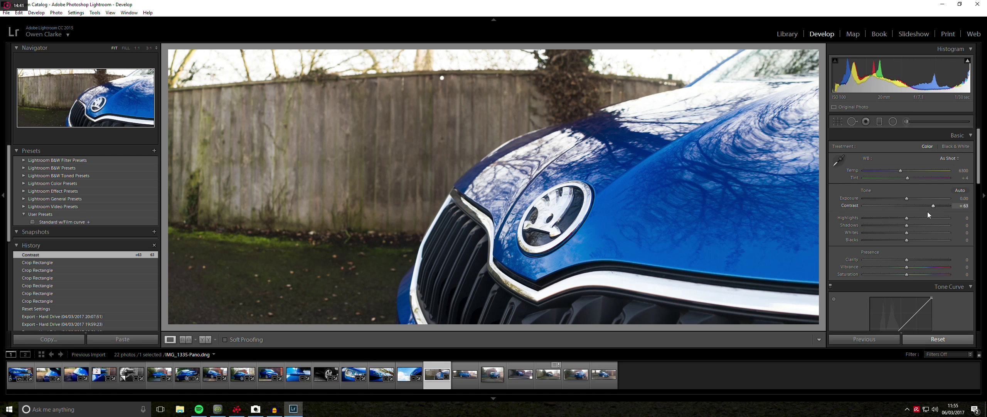
{"action": "left_click_drag", "start_coordinate": [913, 218], "coordinate": [932, 278]}
{"action": "left_click", "coordinate": [924, 233]}
{"action": "left_click", "coordinate": [924, 268]}
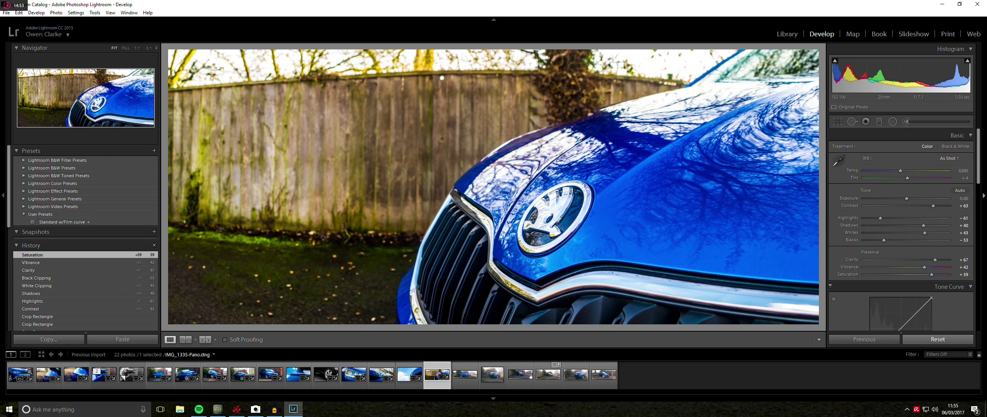
Sharpen the bonnet panorama IMG_1335-Pano with Amount 75 and Masking 64.
{"action": "scroll", "coordinate": [971, 214], "scroll_direction": "down", "scroll_amount": 5}
{"action": "scroll", "coordinate": [972, 216], "scroll_direction": "down", "scroll_amount": 3}
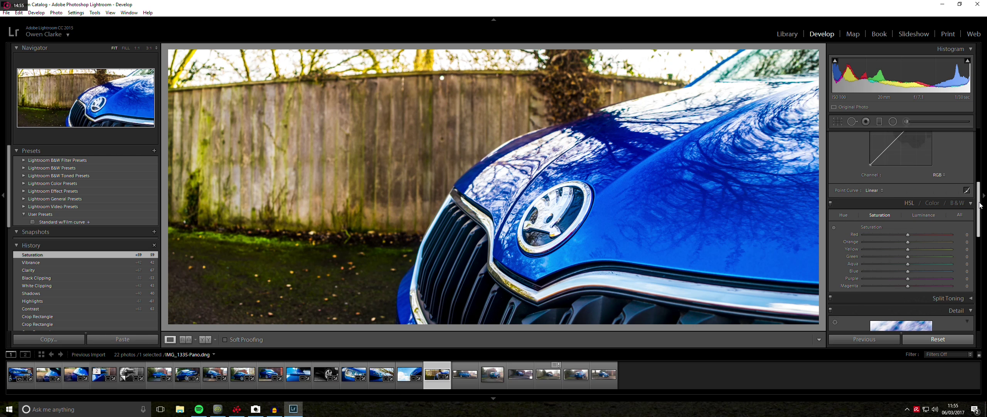
{"action": "left_click_drag", "start_coordinate": [899, 255], "coordinate": [918, 273]}
{"action": "left_click", "coordinate": [914, 273]}
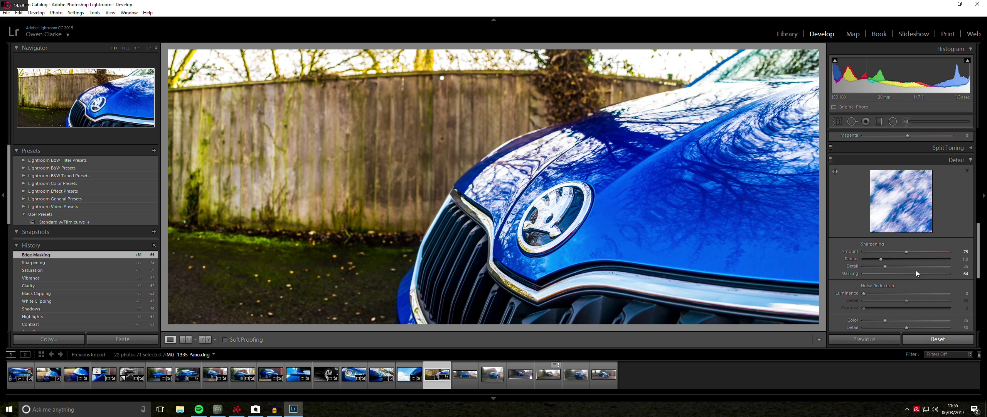
Remove the side-view panorama IMG_1341-Pano from the imported photos.
{"action": "left_click", "coordinate": [460, 374]}
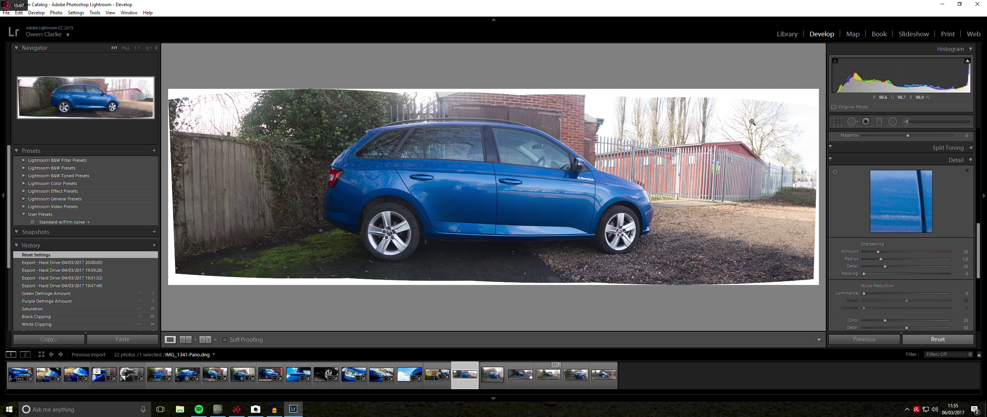
{"action": "key", "text": "Delete"}
{"action": "key", "text": "Return"}
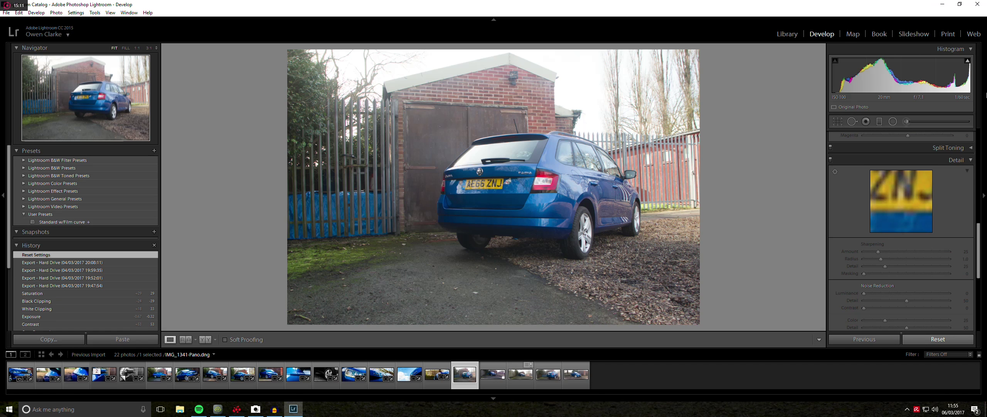
Crop the rear-view photo IMG_1358-HDR to the 2.56 x 1.08 aspect, tightening and shifting the frame around the car.
{"action": "left_click", "coordinate": [843, 120]}
{"action": "left_click", "coordinate": [945, 148]}
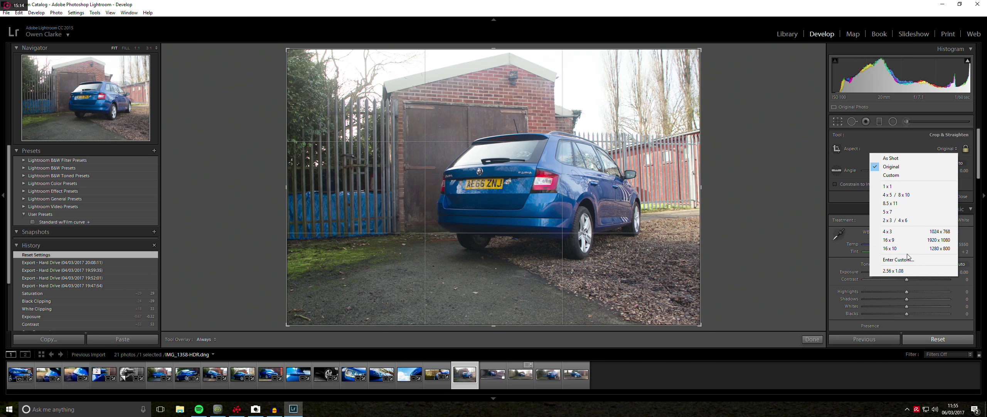
{"action": "left_click", "coordinate": [888, 239]}
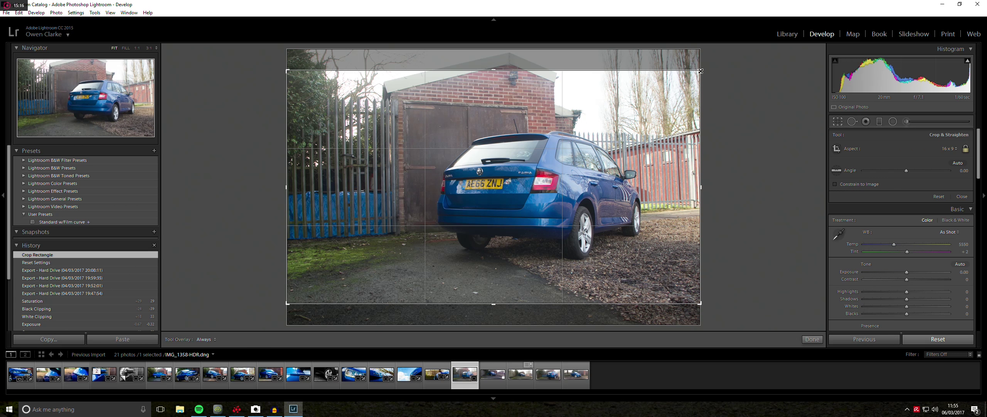
{"action": "left_click_drag", "start_coordinate": [701, 71], "coordinate": [690, 77]}
{"action": "left_click_drag", "start_coordinate": [636, 131], "coordinate": [634, 134]}
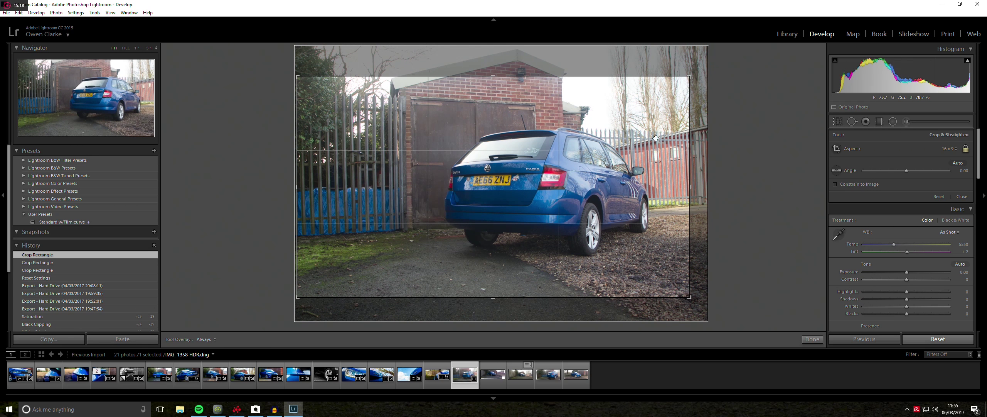
{"action": "left_click", "coordinate": [951, 149]}
{"action": "left_click", "coordinate": [896, 271]}
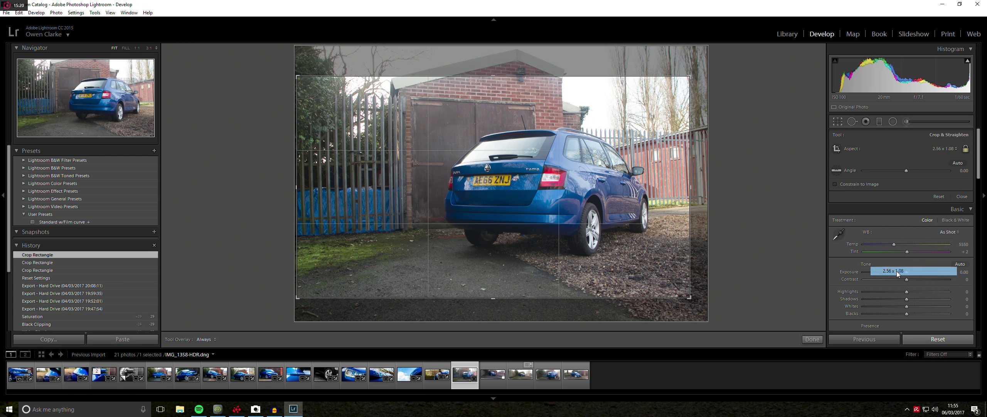
{"action": "left_click_drag", "start_coordinate": [564, 202], "coordinate": [527, 196]}
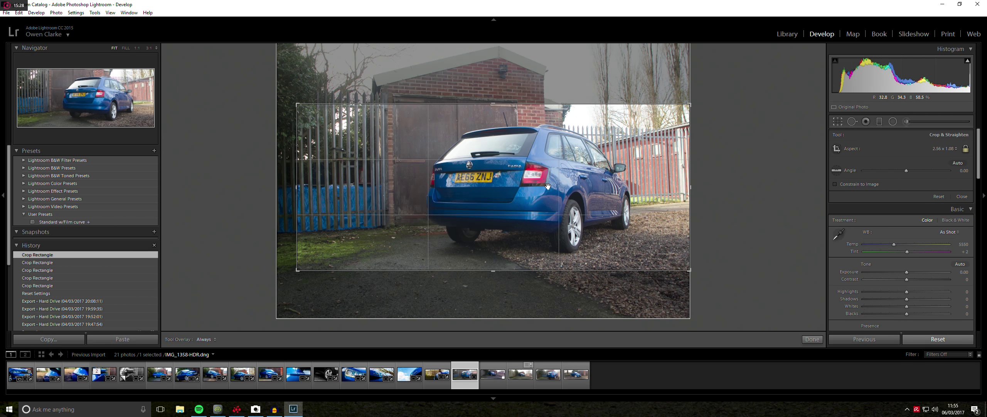
{"action": "key", "text": "Return"}
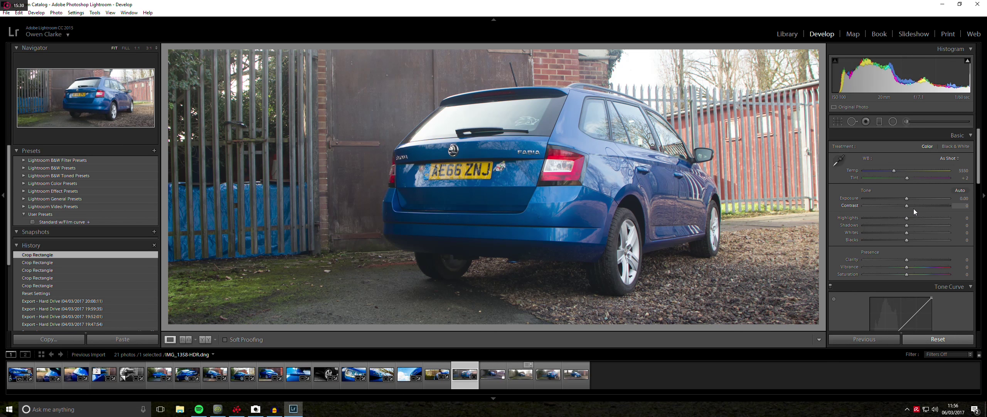
Set IMG_1358-HDR's Contrast +58, Highlights −93, Shadows +56, Whites +41, Blacks −60, Clarity +38, Vibrance +48 and Saturation +20.
{"action": "left_click_drag", "start_coordinate": [907, 205], "coordinate": [931, 212]}
{"action": "left_click_drag", "start_coordinate": [907, 259], "coordinate": [923, 261]}
{"action": "left_click_drag", "start_coordinate": [906, 218], "coordinate": [881, 239]}
{"action": "mouse_move", "coordinate": [906, 267]}
{"action": "left_mouse_down"}
{"action": "mouse_move", "coordinate": [927, 267]}
{"action": "mouse_move", "coordinate": [914, 275]}
{"action": "left_mouse_up"}
Sharpen the rear-view photo with Amount 69 and inspect the number plate at full size.
{"action": "scroll", "coordinate": [979, 173], "scroll_direction": "down", "scroll_amount": 1}
{"action": "scroll", "coordinate": [980, 173], "scroll_direction": "down", "scroll_amount": 10}
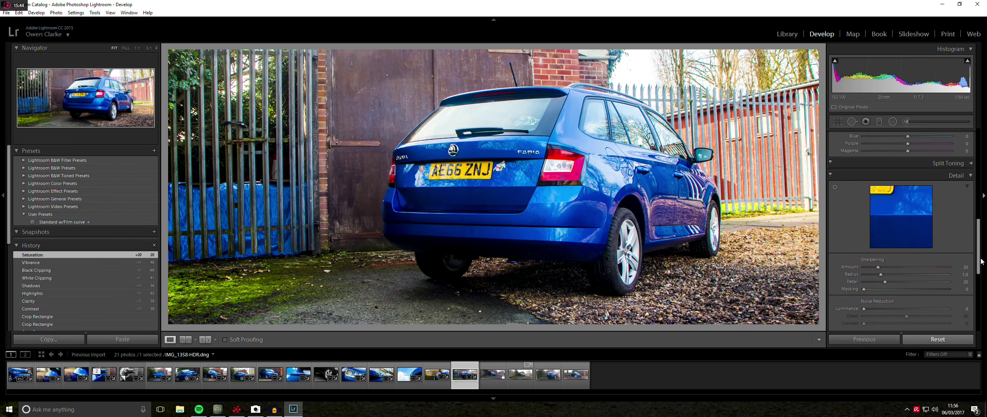
{"action": "left_click_drag", "start_coordinate": [901, 271], "coordinate": [901, 271]}
{"action": "left_click", "coordinate": [439, 173]}
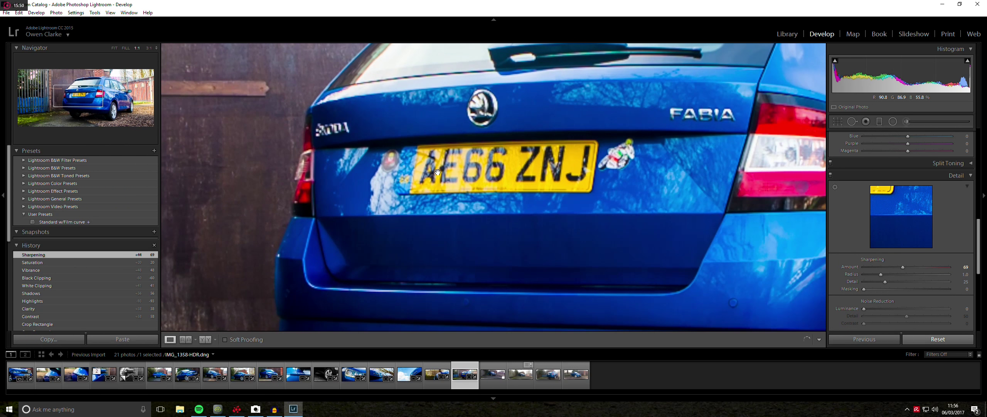
{"action": "left_click", "coordinate": [462, 179]}
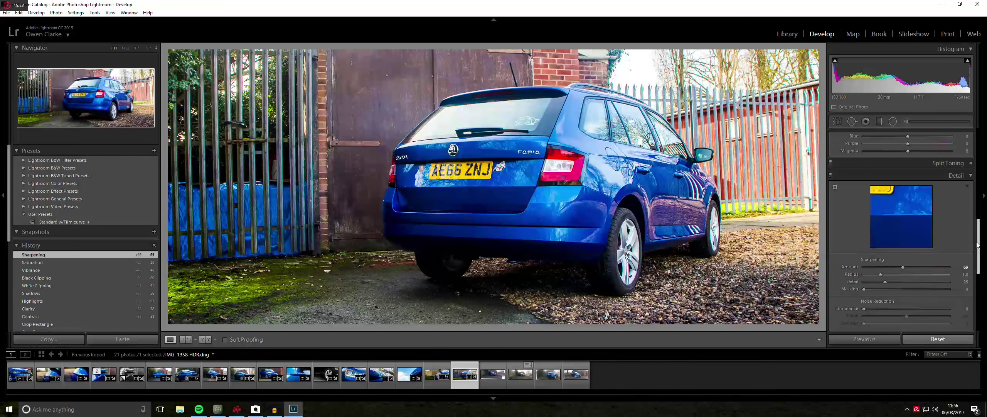
Refine the rear-view photo's tone with Highlights −100, Shadows +66 and Exposure −0.23.
{"action": "scroll", "coordinate": [977, 203], "scroll_direction": "up", "scroll_amount": 5}
{"action": "scroll", "coordinate": [977, 203], "scroll_direction": "up", "scroll_amount": 5}
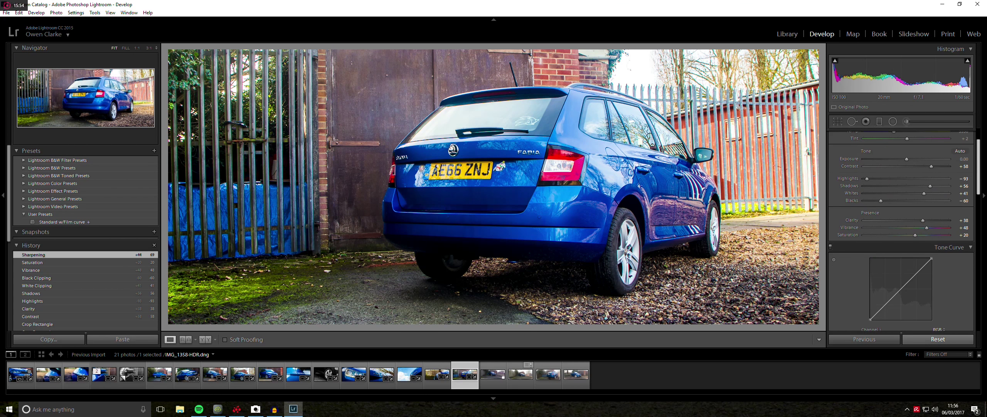
{"action": "left_click_drag", "start_coordinate": [930, 194], "coordinate": [936, 196]}
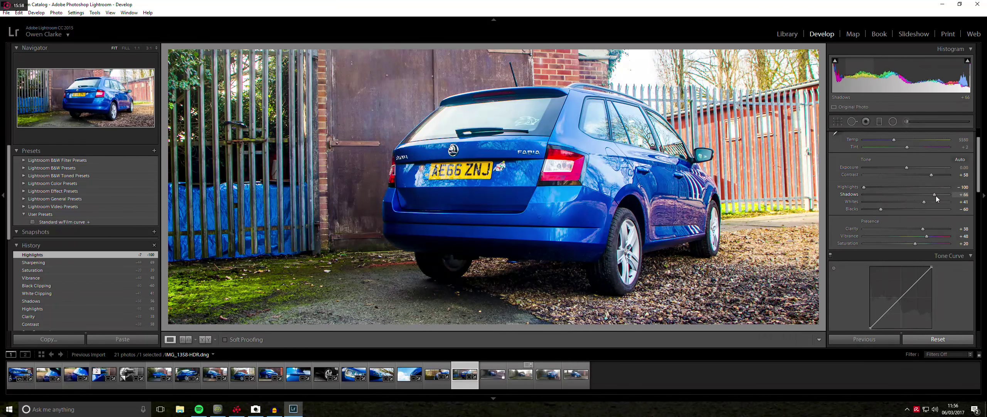
{"action": "left_click_drag", "start_coordinate": [906, 165], "coordinate": [905, 167]}
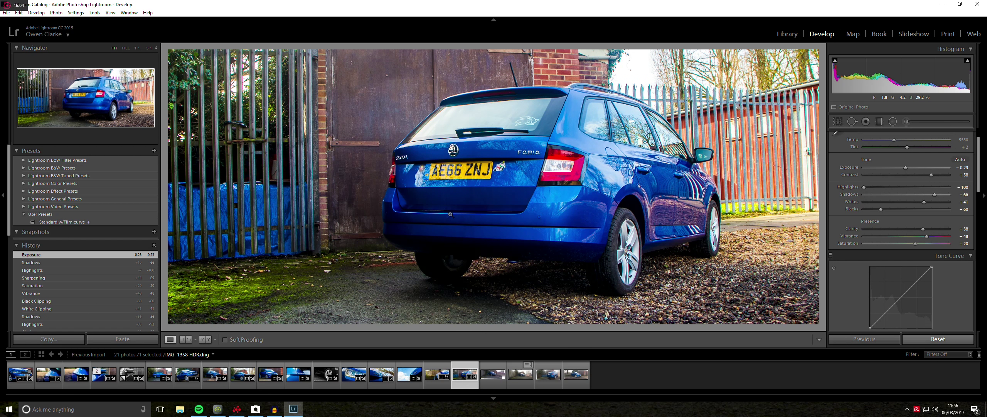
Crop the front-view panorama IMG_1271-Pano to the 2.56 x 1.08 aspect without the white stitching gaps, and straighten it by about −1.37 degrees.
{"action": "key", "text": "Right"}
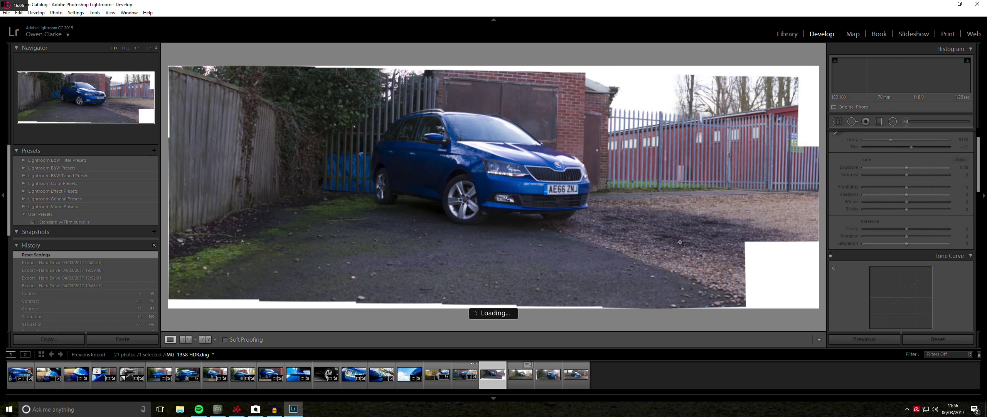
{"action": "key", "text": "q"}
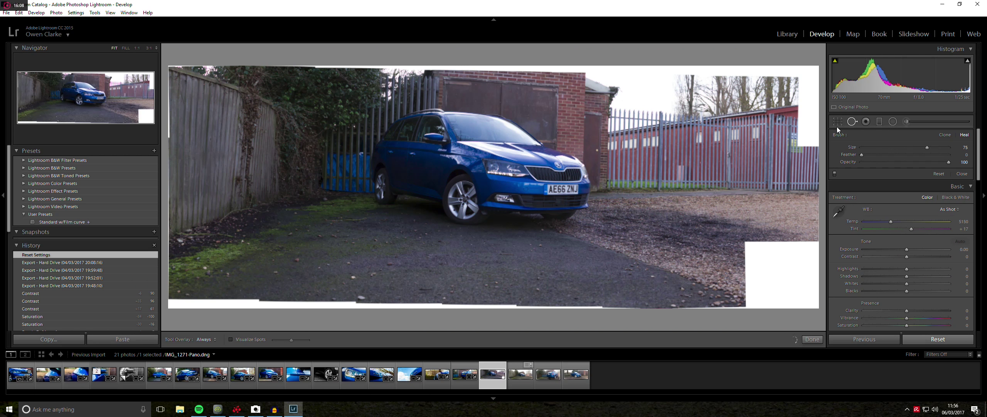
{"action": "left_click", "coordinate": [838, 122]}
{"action": "left_click", "coordinate": [933, 148]}
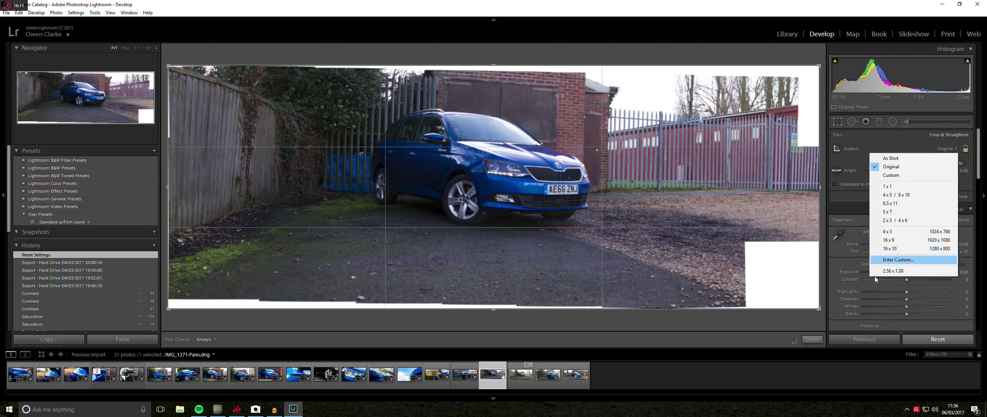
{"action": "left_click", "coordinate": [891, 271]}
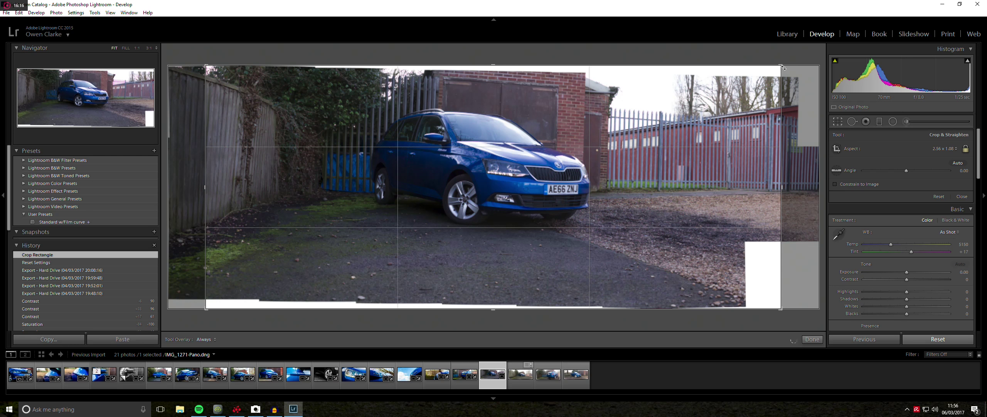
{"action": "left_click_drag", "start_coordinate": [762, 74], "coordinate": [760, 80]}
{"action": "mouse_move", "coordinate": [749, 295]}
{"action": "left_mouse_down"}
{"action": "mouse_move", "coordinate": [720, 283]}
{"action": "mouse_move", "coordinate": [742, 293]}
{"action": "left_mouse_up"}
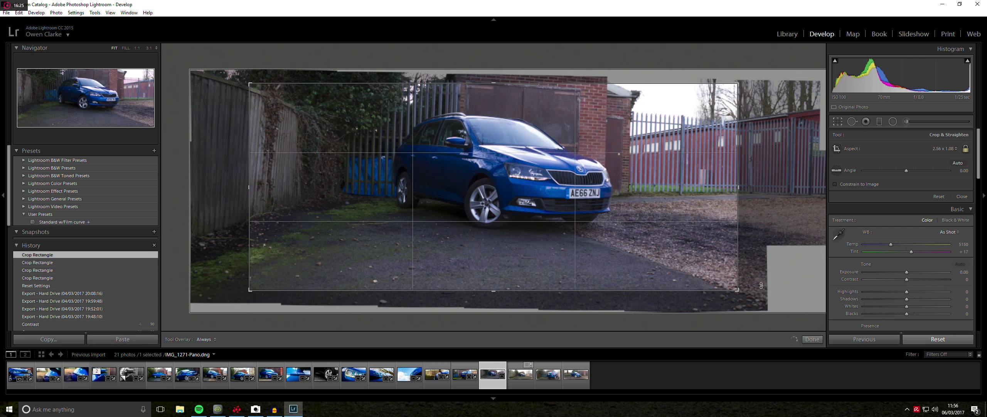
{"action": "left_click_drag", "start_coordinate": [256, 286], "coordinate": [255, 285]}
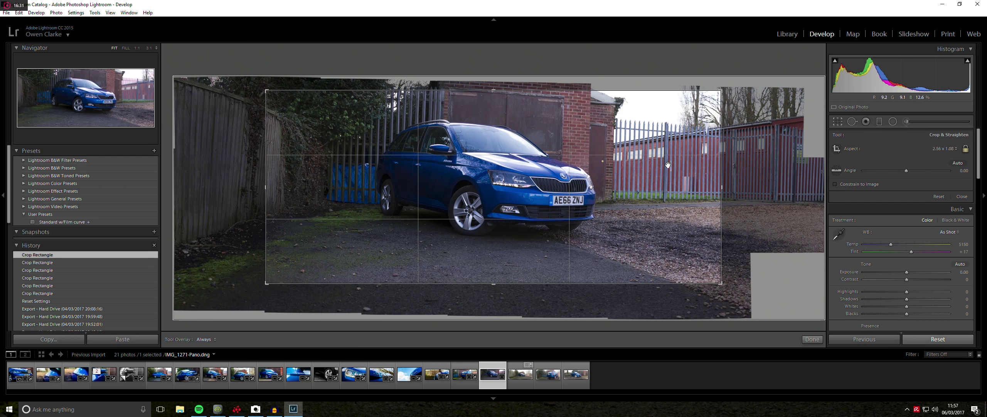
{"action": "left_click_drag", "start_coordinate": [738, 85], "coordinate": [656, 110]}
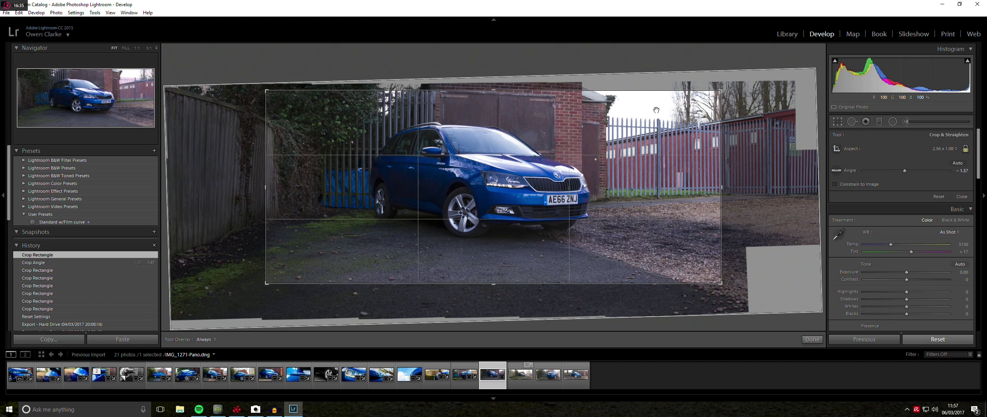
{"action": "key", "text": "Return"}
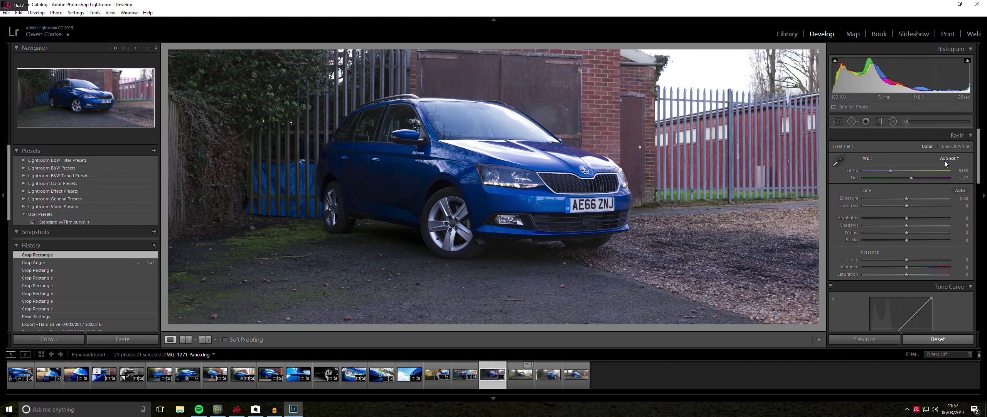
Set IMG_1271-Pano's Temp 5756, Exposure +0.57, Contrast +47, Highlights −49, Shadows +48, Whites +57, Blacks −10, Clarity +44 and Vibrance +46.
{"action": "left_click_drag", "start_coordinate": [906, 205], "coordinate": [929, 265]}
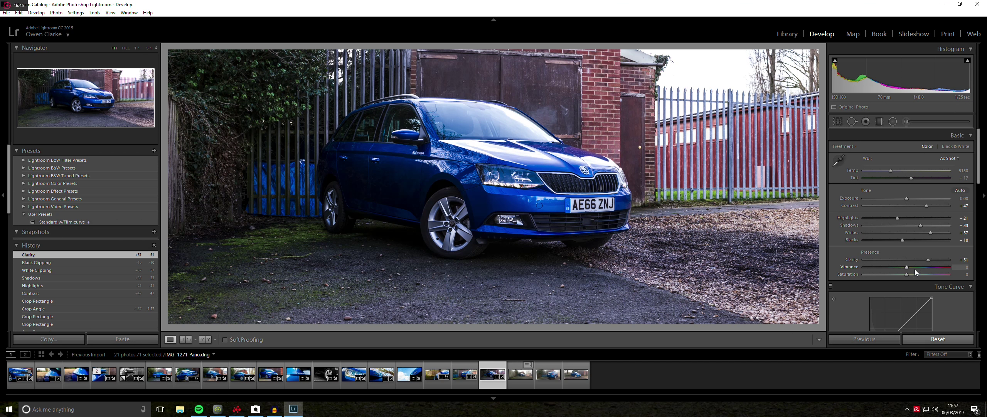
{"action": "left_click_drag", "start_coordinate": [925, 259], "coordinate": [925, 271]}
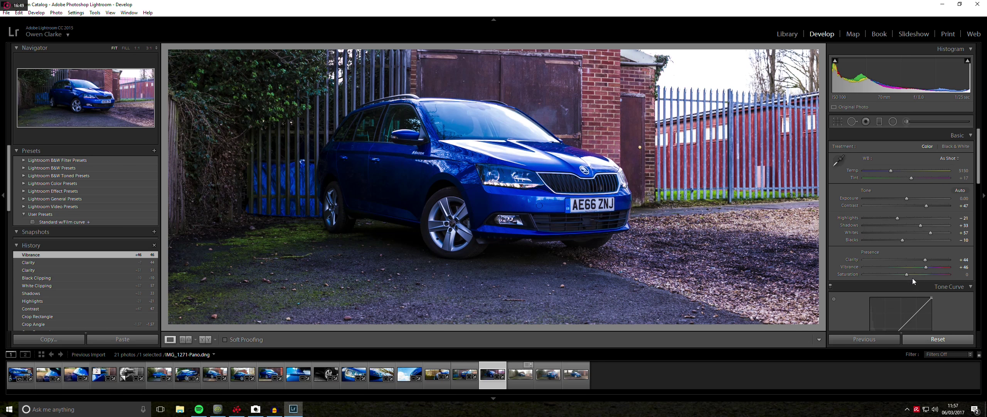
{"action": "left_click_drag", "start_coordinate": [905, 197], "coordinate": [928, 225]}
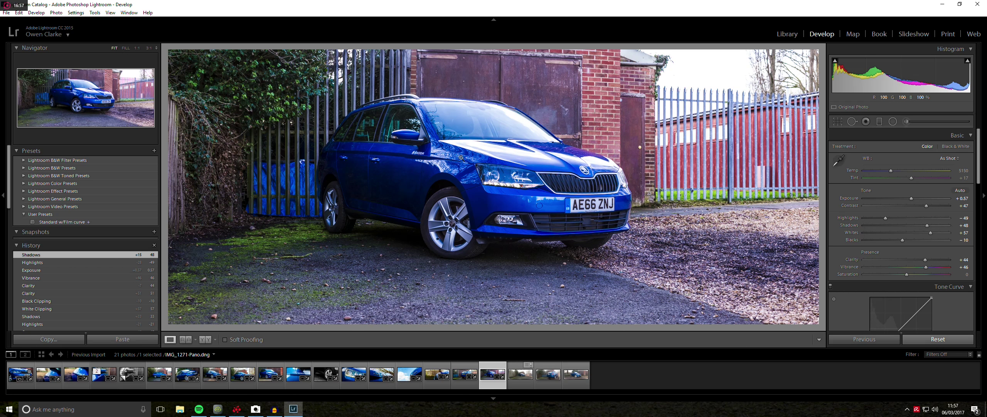
{"action": "left_click_drag", "start_coordinate": [890, 170], "coordinate": [895, 170]}
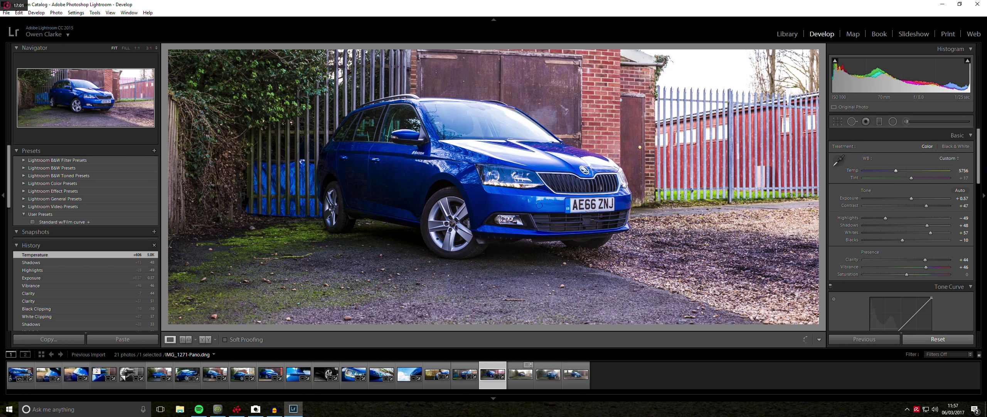
Sharpen IMG_1271-Pano with Amount 81 and Masking 67, and lower its Blacks to −21.
{"action": "left_click", "coordinate": [981, 173]}
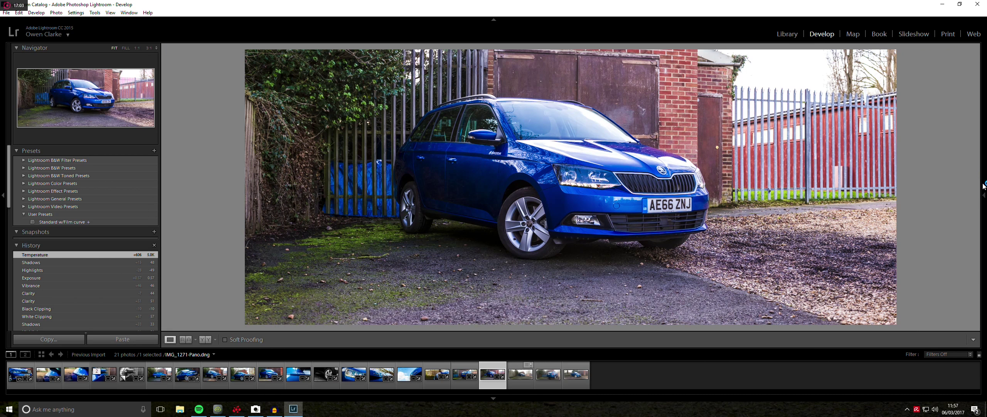
{"action": "left_click", "coordinate": [984, 186]}
{"action": "left_click_drag", "start_coordinate": [982, 177], "coordinate": [976, 287]}
{"action": "left_click_drag", "start_coordinate": [878, 194], "coordinate": [922, 218]}
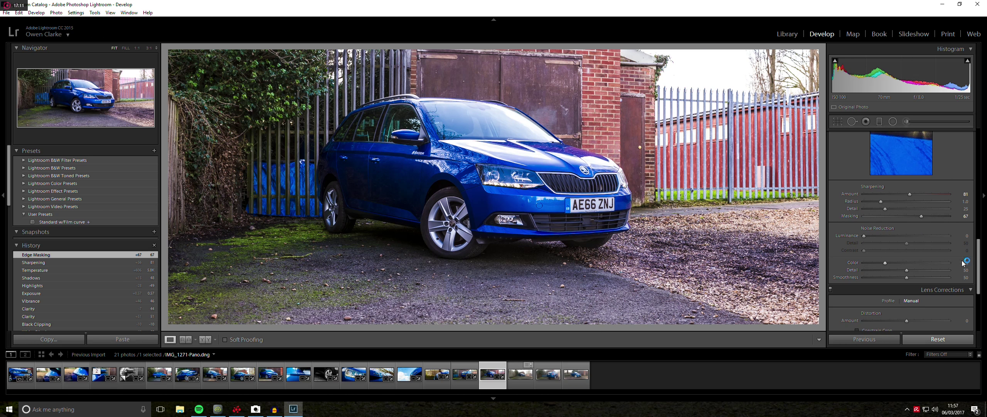
{"action": "left_click_drag", "start_coordinate": [979, 266], "coordinate": [986, 136]}
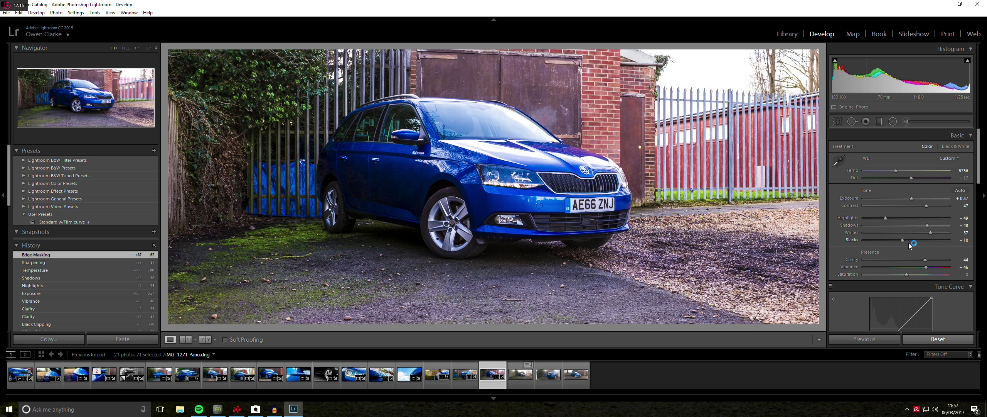
{"action": "left_click_drag", "start_coordinate": [904, 242], "coordinate": [898, 240]}
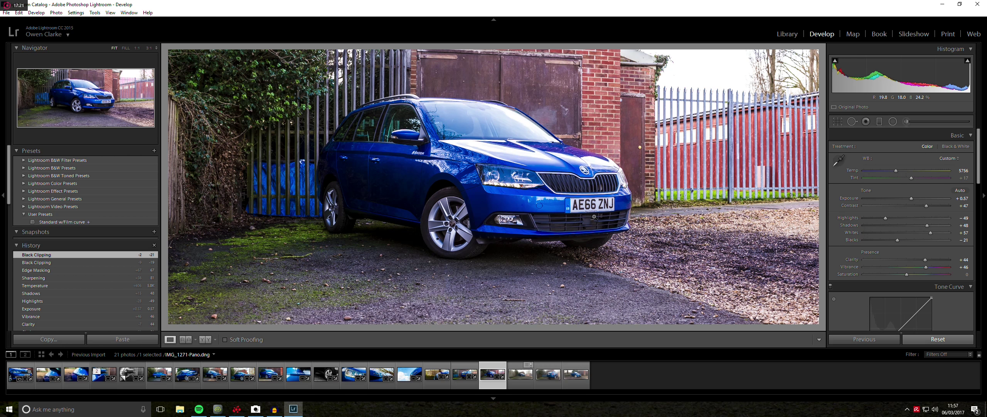
Crop the panorama IMG_1264-HDR-Pano to the 16 x 9 aspect, tightening the frame around the car and brick building.
{"action": "left_click", "coordinate": [520, 373]}
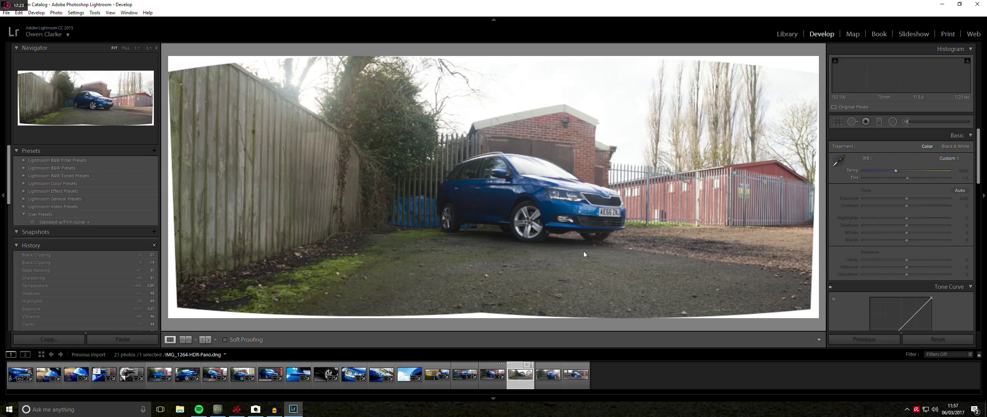
{"action": "left_click", "coordinate": [837, 122]}
{"action": "left_click", "coordinate": [945, 149]}
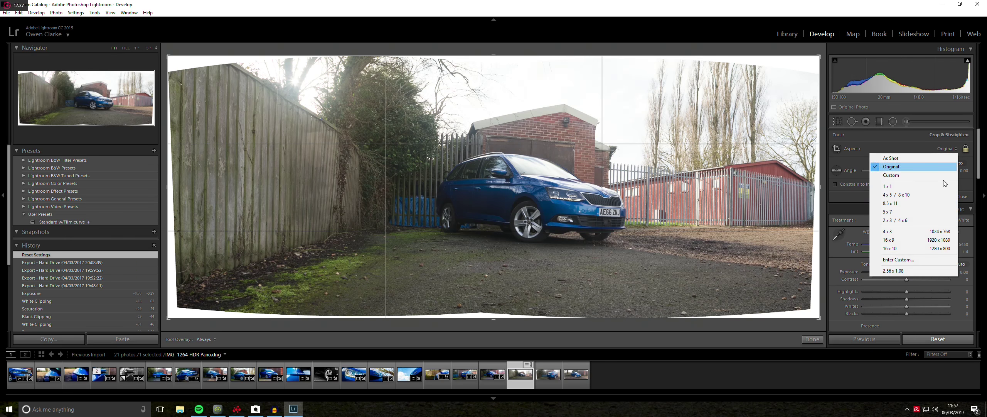
{"action": "left_click", "coordinate": [903, 240]}
{"action": "left_click_drag", "start_coordinate": [729, 58], "coordinate": [686, 82]}
{"action": "left_click_drag", "start_coordinate": [517, 172], "coordinate": [416, 188]}
{"action": "left_click_drag", "start_coordinate": [689, 85], "coordinate": [640, 108]}
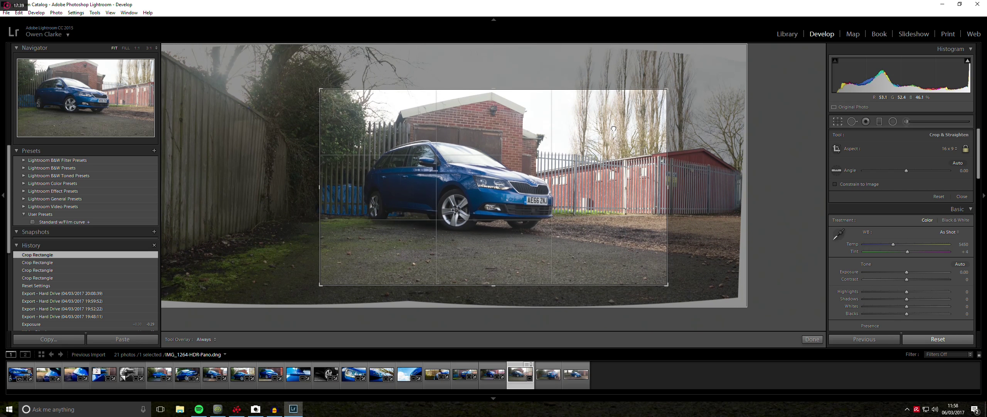
{"action": "left_click", "coordinate": [614, 128]}
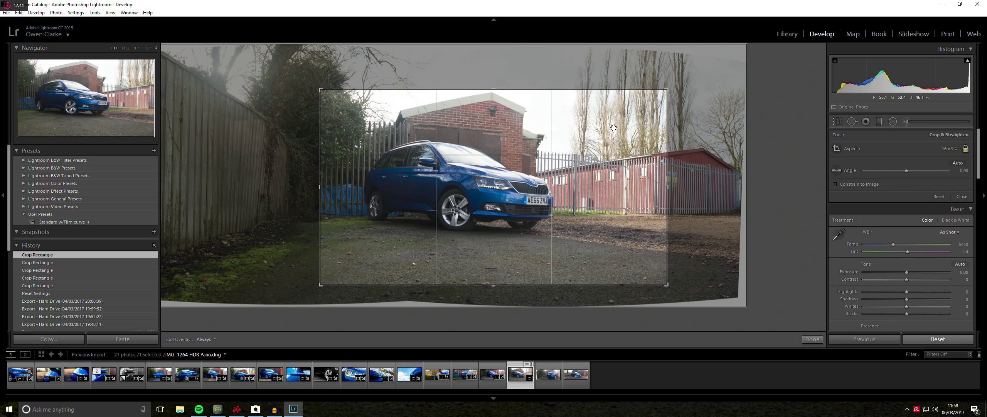
{"action": "key", "text": "Return"}
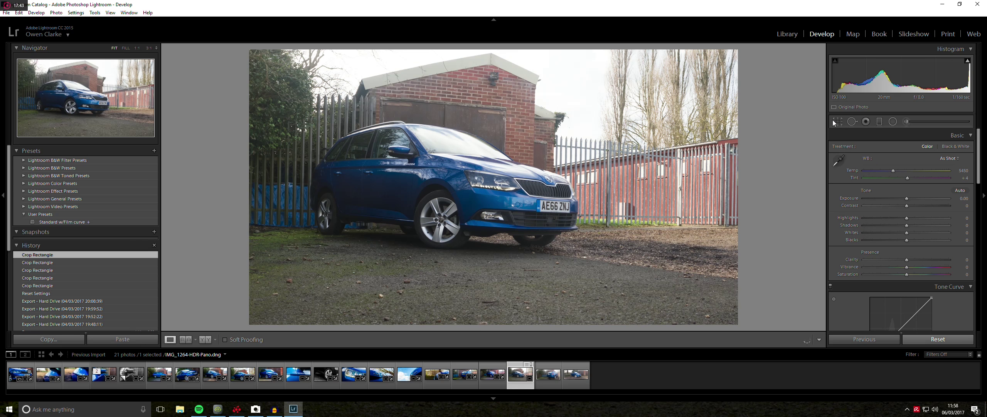
Set IMG_1264-HDR-Pano's Contrast +60, Highlights −100, Shadows +48, Whites +54, Blacks −38 and Clarity +50.
{"action": "left_click", "coordinate": [932, 206]}
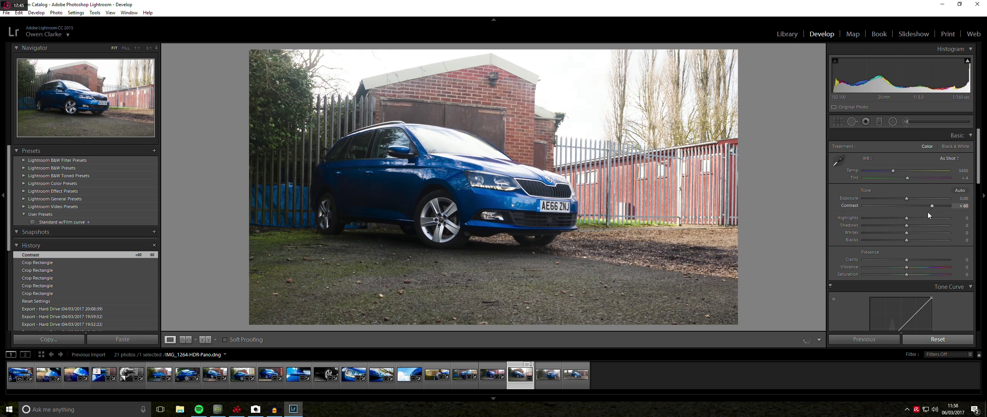
{"action": "left_click_drag", "start_coordinate": [898, 216], "coordinate": [824, 216]}
{"action": "left_click_drag", "start_coordinate": [908, 228], "coordinate": [928, 261]}
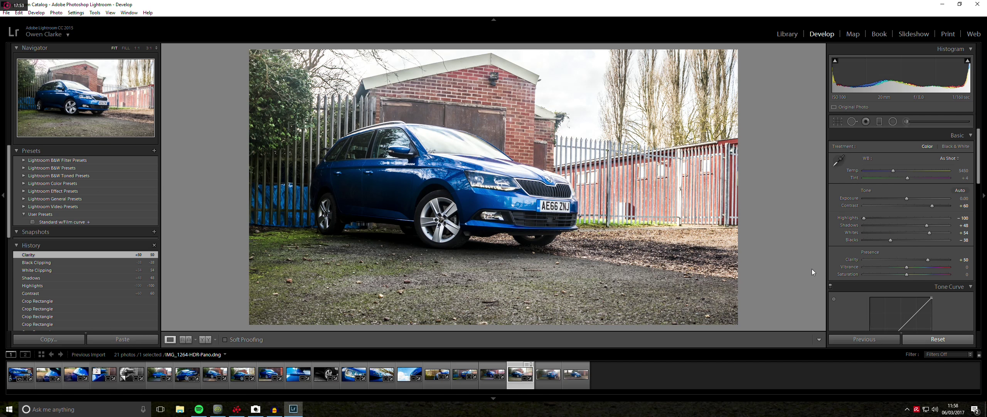
Set IMG_1264-HDR-Pano's Vibrance to +41, Clarity to +34, Saturation to +13 and Shadows to +66.
{"action": "left_click", "coordinate": [924, 265]}
{"action": "left_click", "coordinate": [949, 260]}
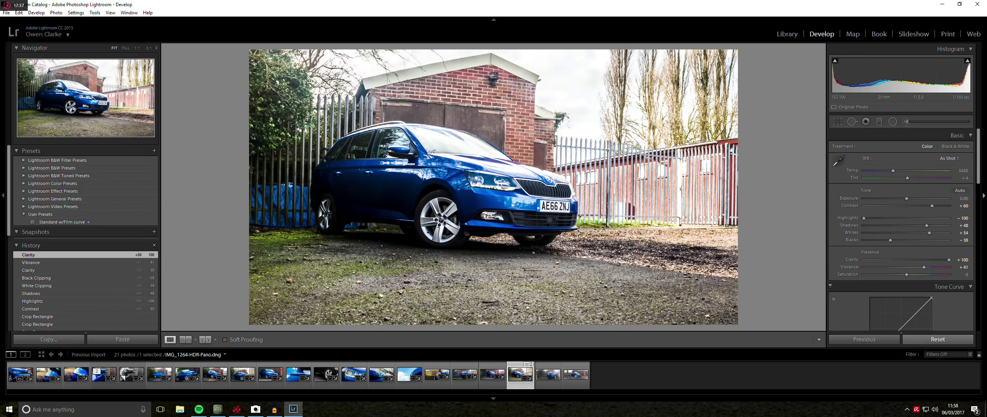
{"action": "left_click", "coordinate": [921, 259]}
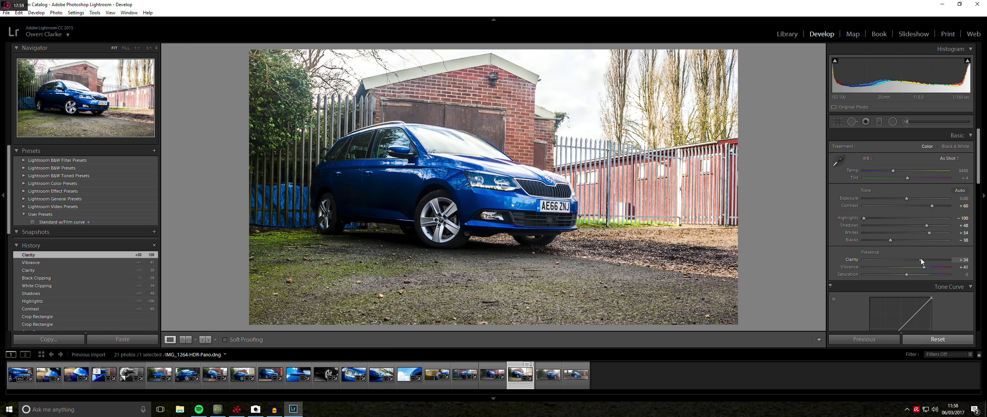
{"action": "left_click", "coordinate": [912, 274]}
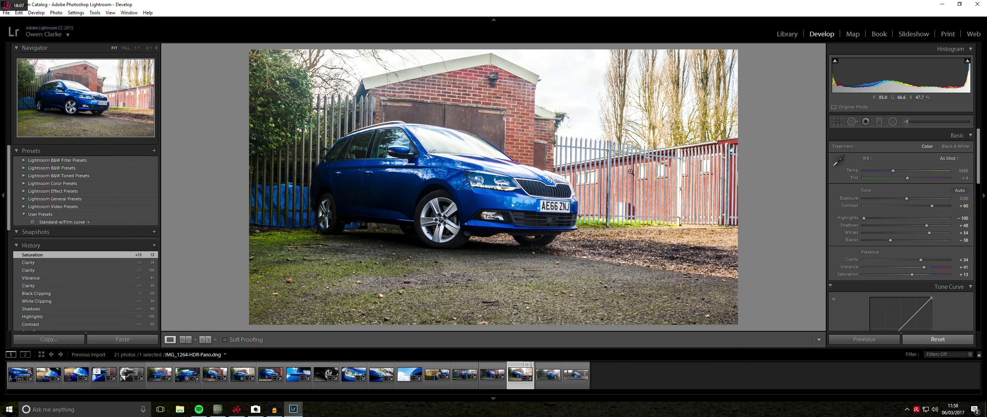
{"action": "left_click_drag", "start_coordinate": [928, 229], "coordinate": [936, 227]}
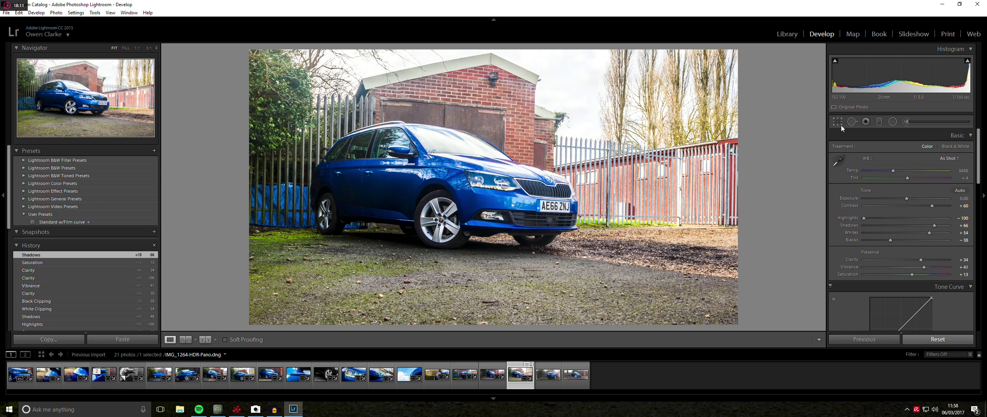
Straighten IMG_1264-HDR-Pano by slightly rotating its crop counter to the photo's tilt.
{"action": "left_click", "coordinate": [838, 122]}
{"action": "left_click_drag", "start_coordinate": [698, 54], "coordinate": [691, 66]}
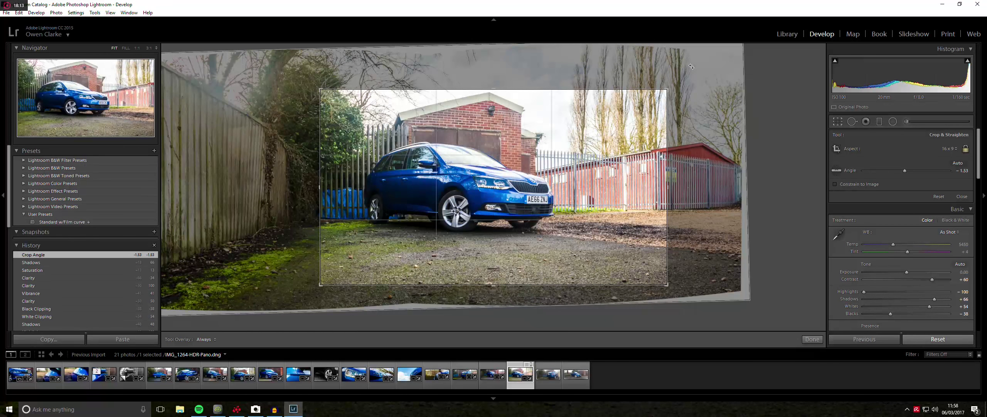
{"action": "key", "text": "Return"}
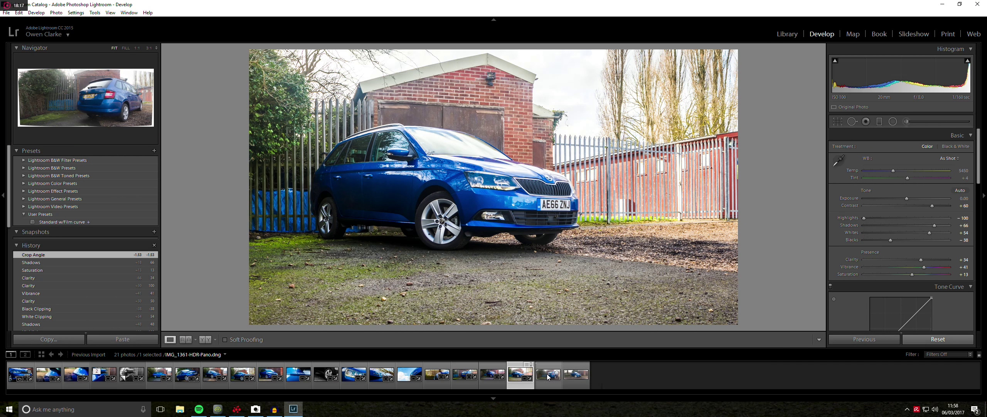
Sharpen IMG_1264-HDR-Pano with Amount 107 and Masking 81.
{"action": "scroll", "coordinate": [981, 222], "scroll_direction": "down", "scroll_amount": 5}
{"action": "scroll", "coordinate": [980, 222], "scroll_direction": "down", "scroll_amount": 3}
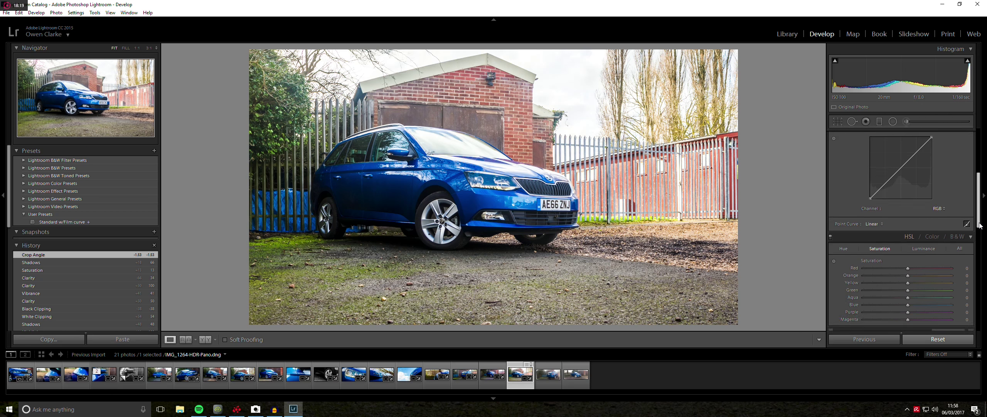
{"action": "scroll", "coordinate": [980, 223], "scroll_direction": "down", "scroll_amount": 5}
{"action": "left_click_drag", "start_coordinate": [897, 288], "coordinate": [933, 313]}
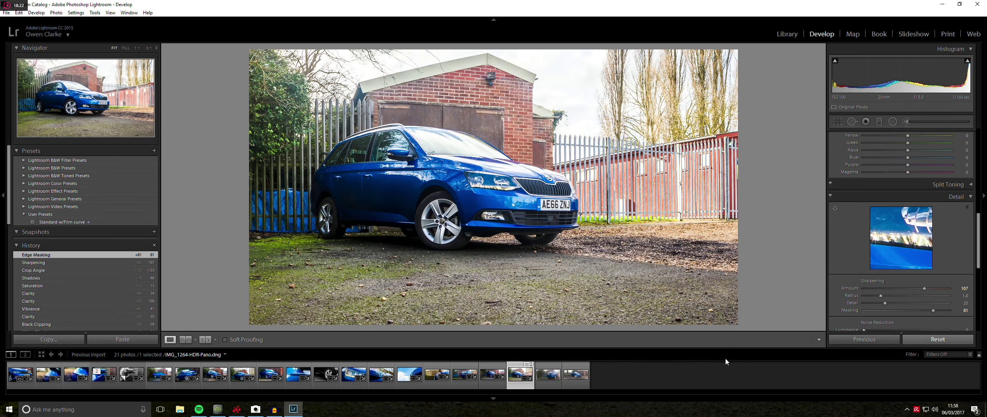
Remove the rear-view panorama IMG_1361-HDR-Pano from the set.
{"action": "left_click", "coordinate": [560, 374]}
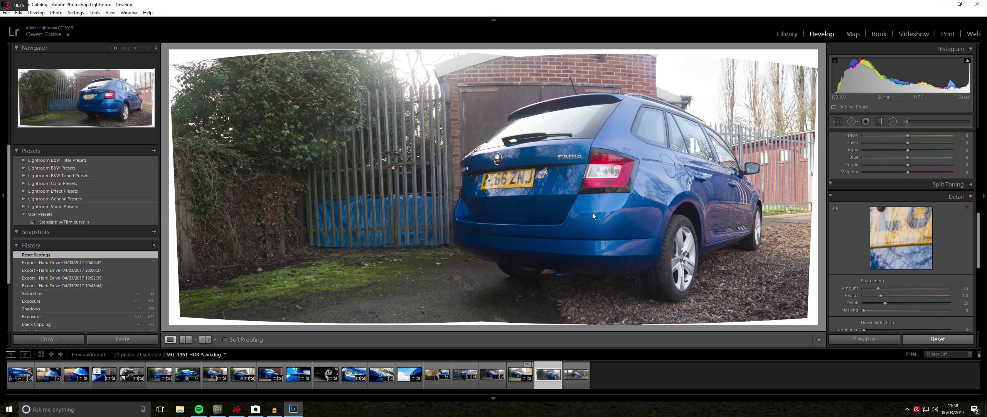
{"action": "key", "text": "Delete"}
{"action": "key", "text": "Return"}
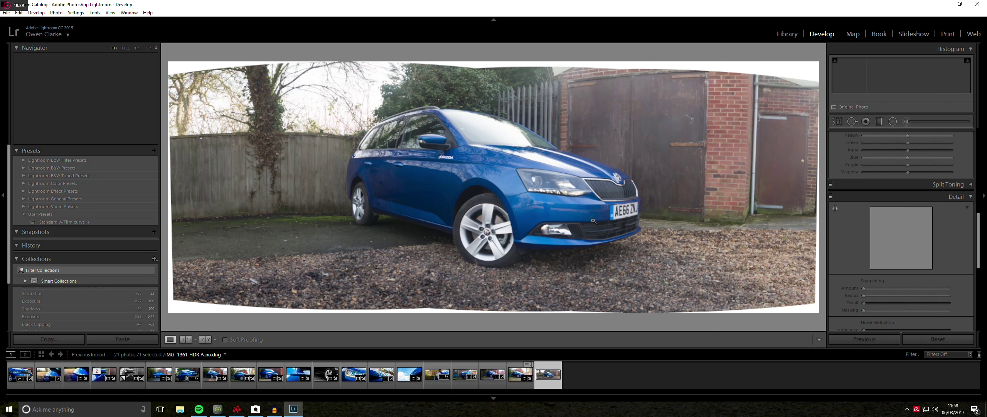
Crop IMG_1355-HDR-Pano to the 2.56 x 1.08 aspect, tightening the frame around the car and excluding the white panorama edges.
{"action": "left_click", "coordinate": [837, 122]}
{"action": "left_click", "coordinate": [946, 149]}
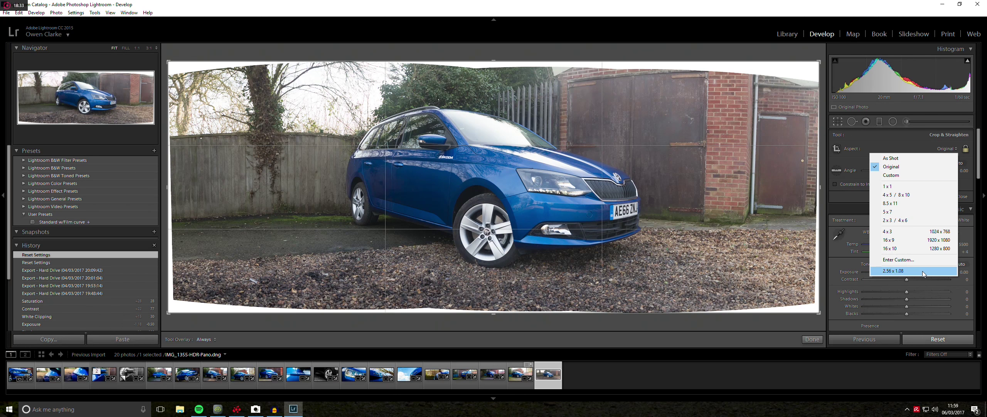
{"action": "left_click", "coordinate": [941, 272]}
{"action": "left_click_drag", "start_coordinate": [791, 61], "coordinate": [648, 128]}
{"action": "left_click_drag", "start_coordinate": [626, 161], "coordinate": [568, 181]}
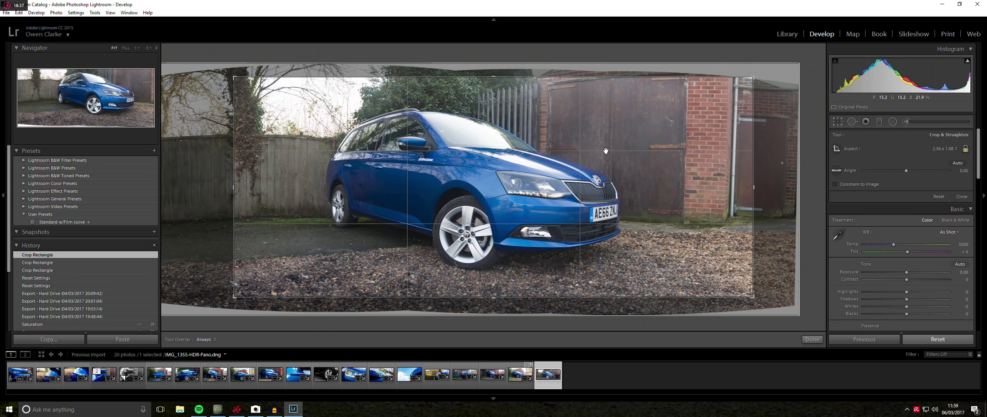
{"action": "left_click_drag", "start_coordinate": [753, 76], "coordinate": [683, 135]}
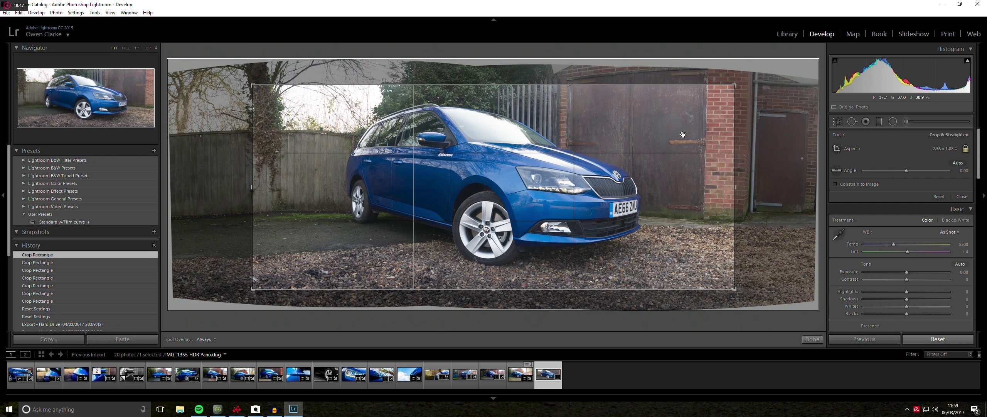
{"action": "key", "text": "Return"}
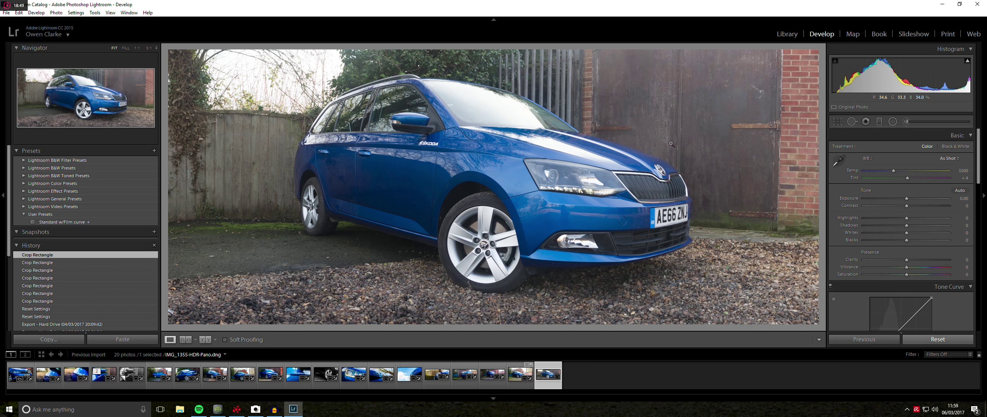
Set IMG_1355-HDR-Pano's Contrast +52, Highlights −50, Shadows +43, Whites +57 and Blacks −43.
{"action": "left_click_drag", "start_coordinate": [906, 205], "coordinate": [925, 226]}
{"action": "left_click", "coordinate": [921, 232]}
{"action": "double_click", "coordinate": [922, 232], "text": "shift"}
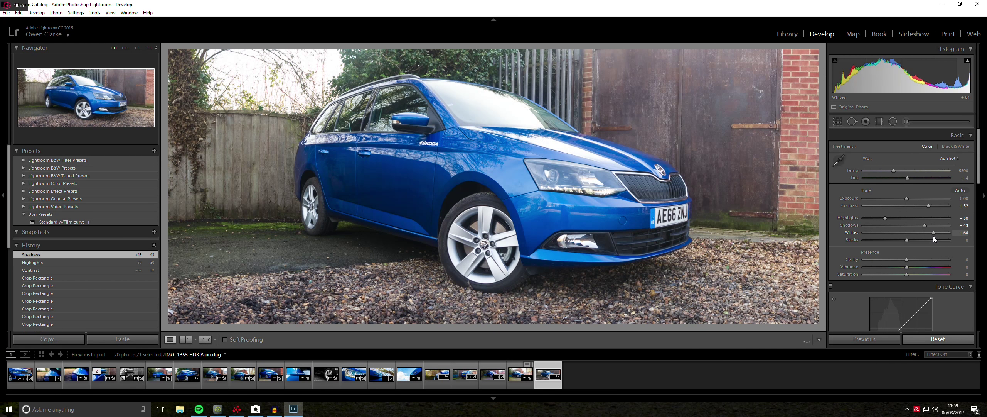
{"action": "double_click", "coordinate": [900, 239], "text": "shift"}
Set IMG_1355-HDR-Pano's Clarity +53, Vibrance +49 and Saturation +26, and refine Shadows to +50 and Blacks to −51.
{"action": "mouse_move", "coordinate": [914, 257]}
{"action": "left_mouse_down"}
{"action": "mouse_move", "coordinate": [935, 267]}
{"action": "mouse_move", "coordinate": [927, 265]}
{"action": "left_mouse_up"}
{"action": "left_click", "coordinate": [927, 266]}
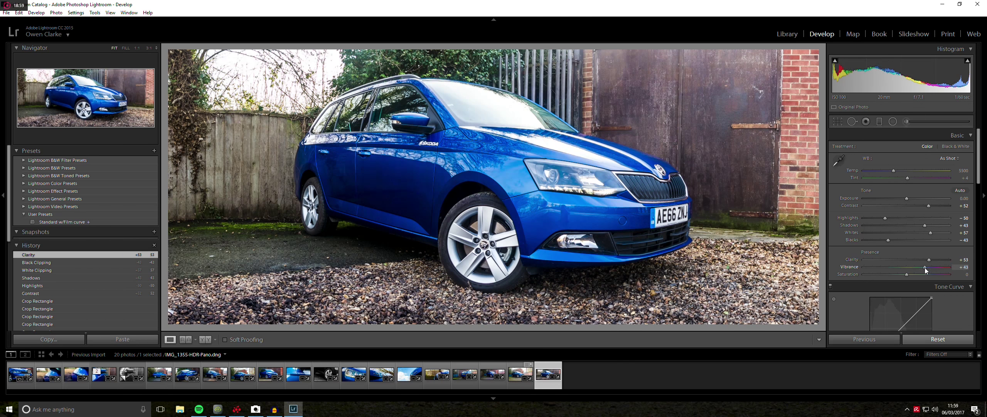
{"action": "left_click", "coordinate": [917, 274]}
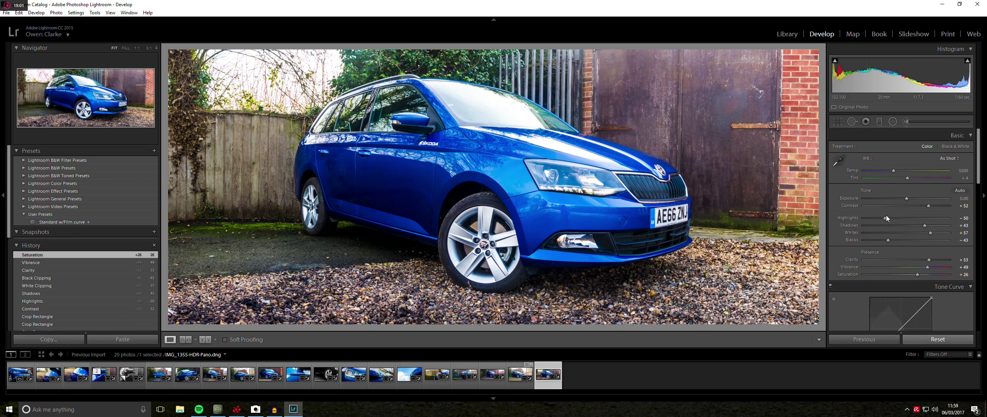
{"action": "left_click", "coordinate": [926, 224]}
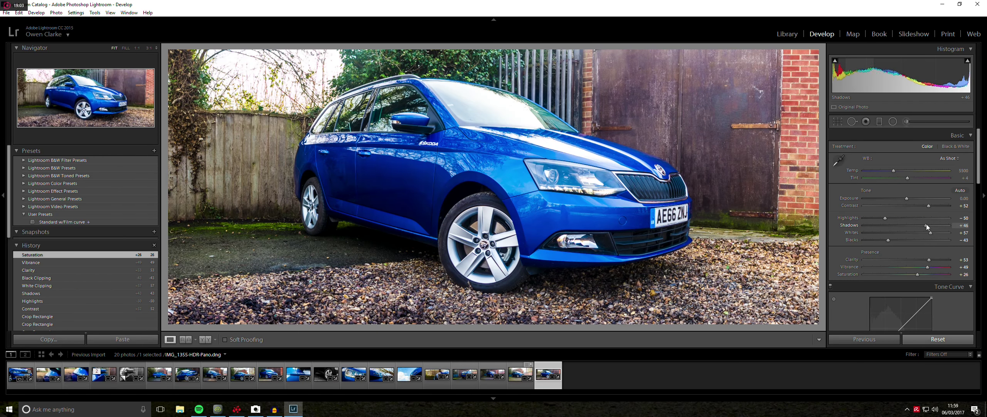
{"action": "left_click_drag", "start_coordinate": [887, 242], "coordinate": [883, 242]}
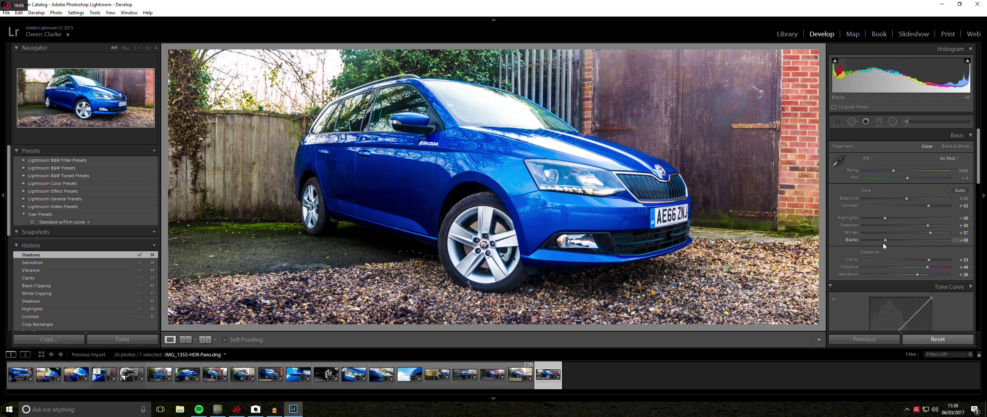
Sharpen IMG_1355-HDR-Pano with Amount 93 and Masking 71.
{"action": "left_click_drag", "start_coordinate": [978, 158], "coordinate": [978, 219]}
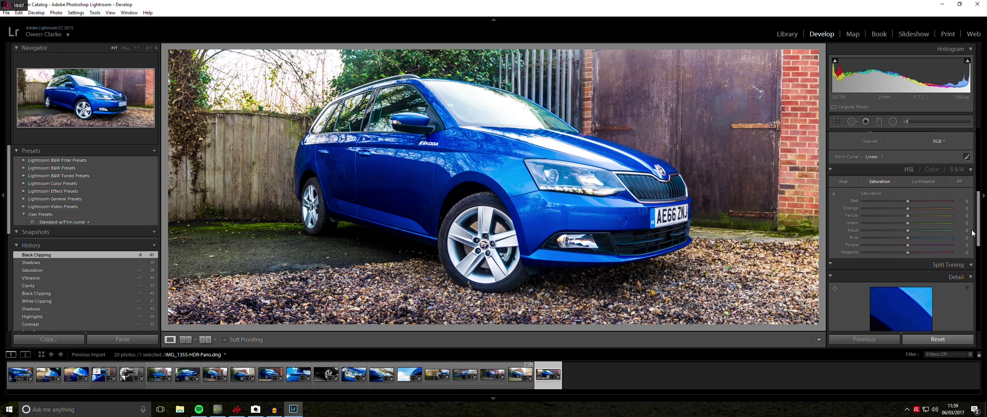
{"action": "scroll", "coordinate": [900, 232], "scroll_direction": "down", "scroll_amount": 3}
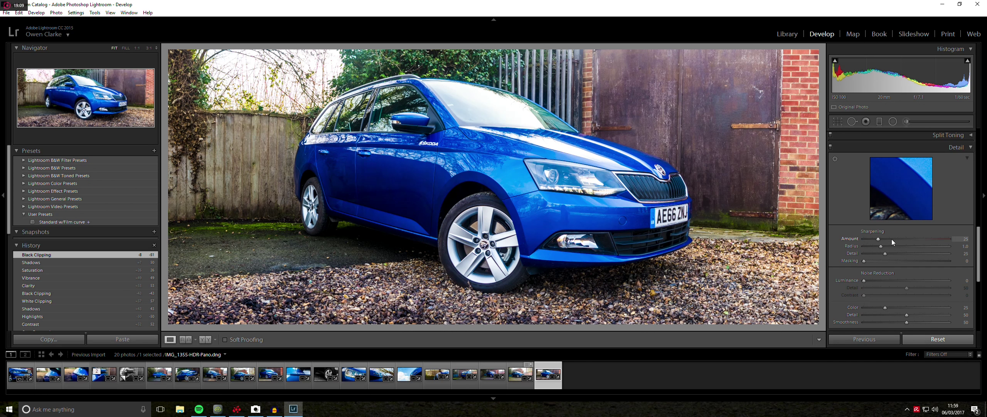
{"action": "left_click_drag", "start_coordinate": [904, 239], "coordinate": [924, 261]}
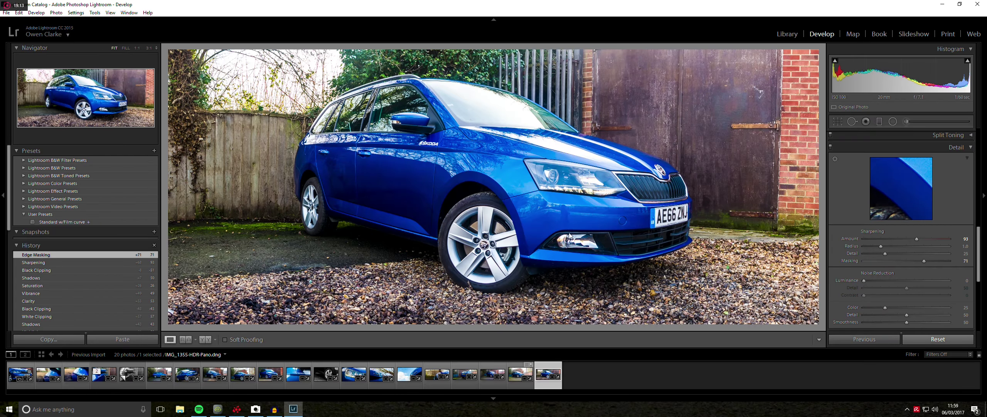
Inspect the front wheel up close, and set both the purple and green Defringe amounts to 4 on IMG_1355-HDR-Pano.
{"action": "left_click", "coordinate": [495, 248]}
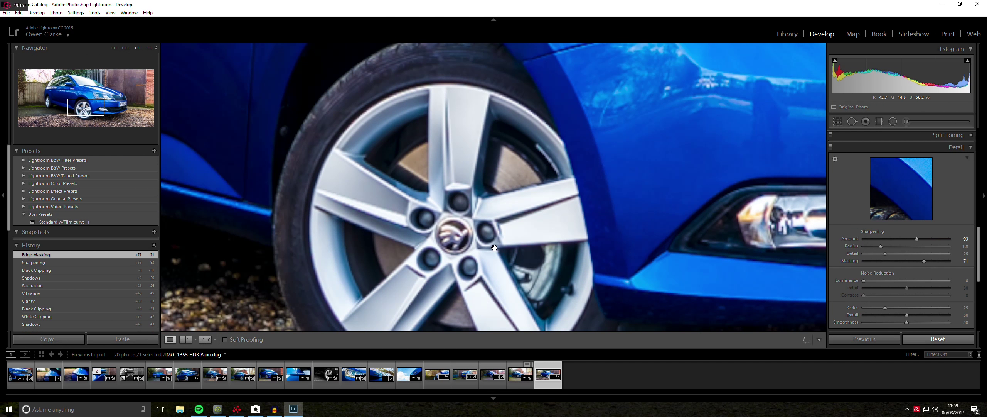
{"action": "left_click", "coordinate": [494, 248]}
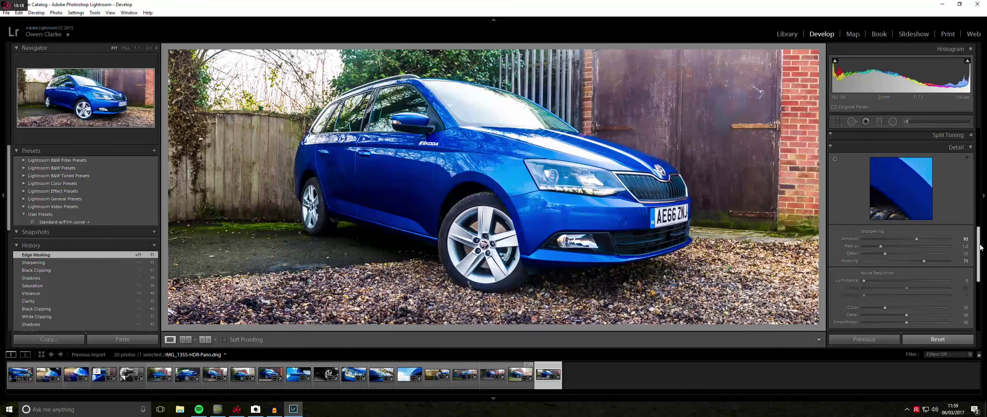
{"action": "scroll", "coordinate": [962, 288], "scroll_direction": "down", "scroll_amount": 5}
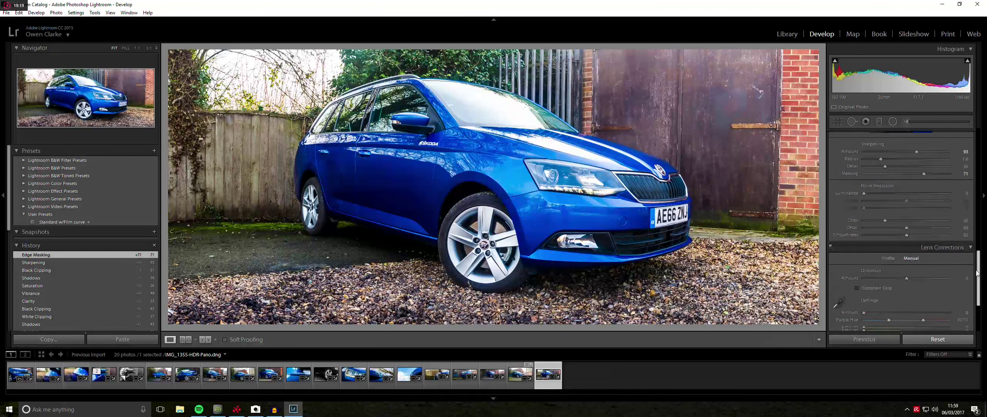
{"action": "left_click_drag", "start_coordinate": [864, 234], "coordinate": [883, 251]}
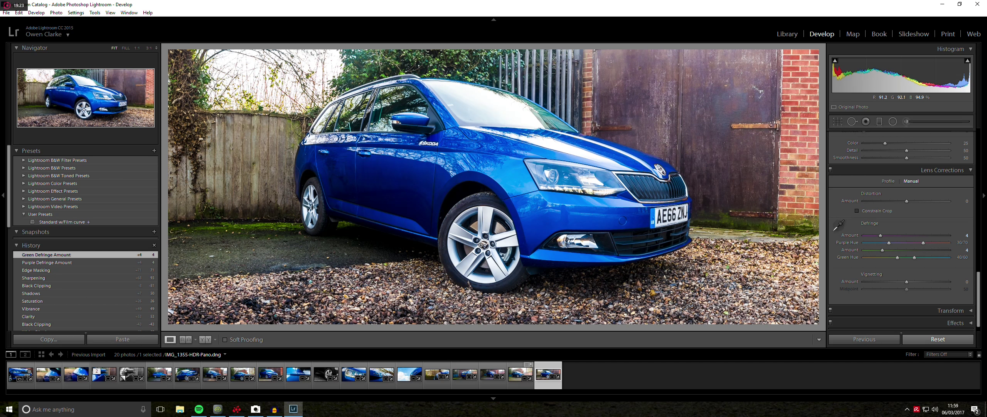